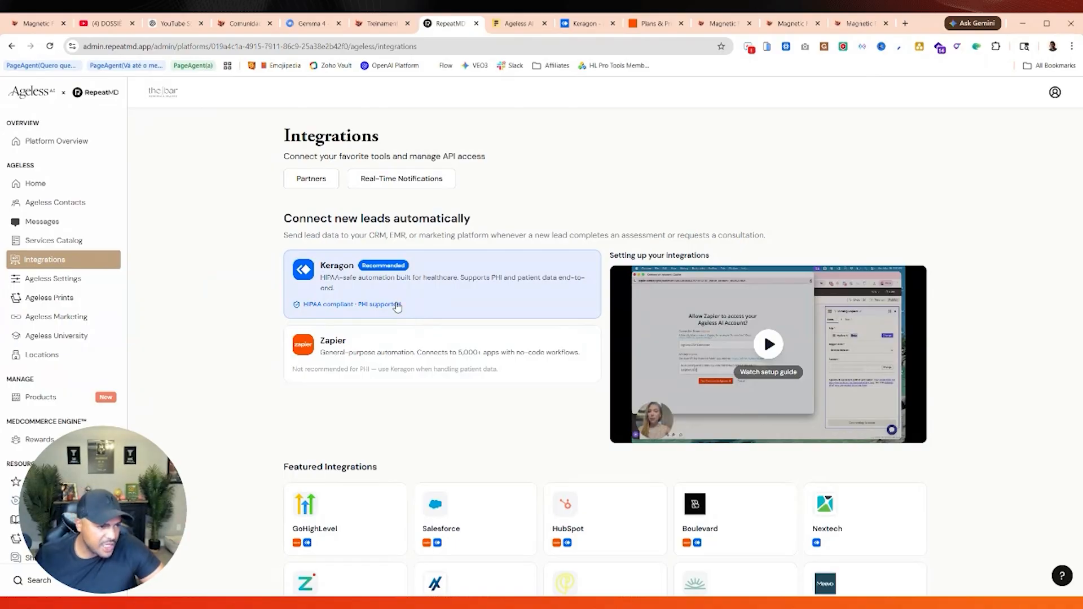
# Step: Check Keragon's plan pricing from the Integrations page's recommended option, comparing monthly and annual billing
pyautogui.click(363, 317)
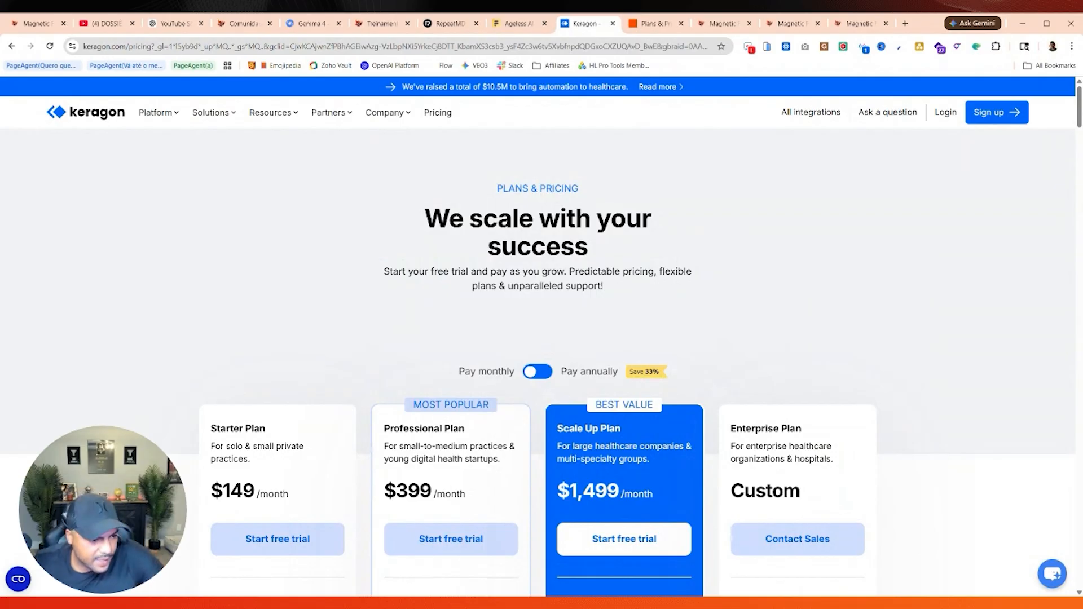
pyautogui.scroll(-4, 355, 474)
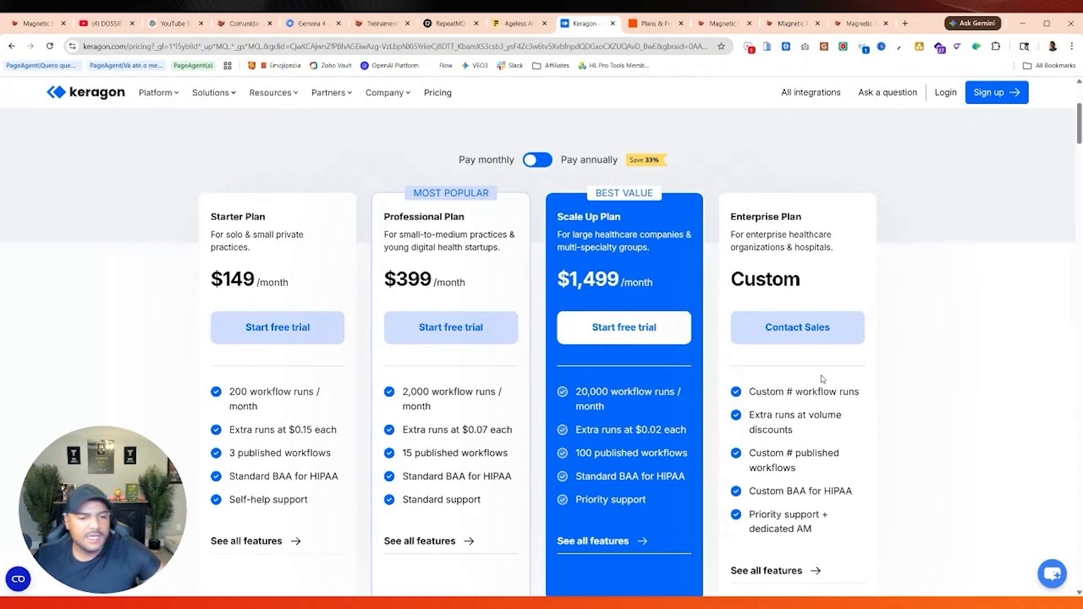
pyautogui.click(551, 160)
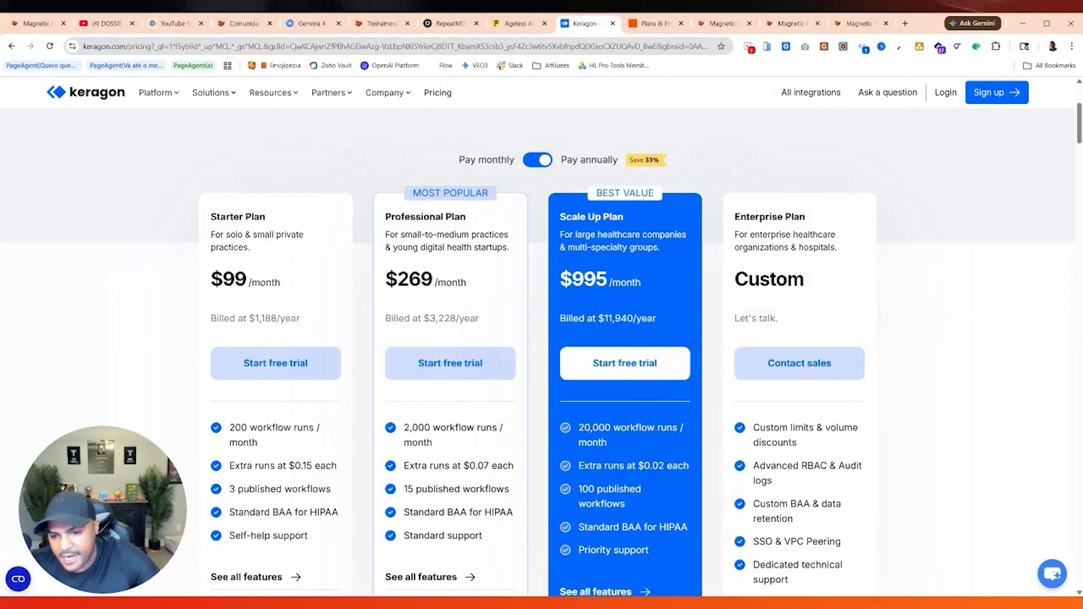
# Step: Switch to Zapier's pricing page, show monthly billing, and examine the Professional plan's features, including webhooks
pyautogui.hotkey('ctrl', 'Tab')
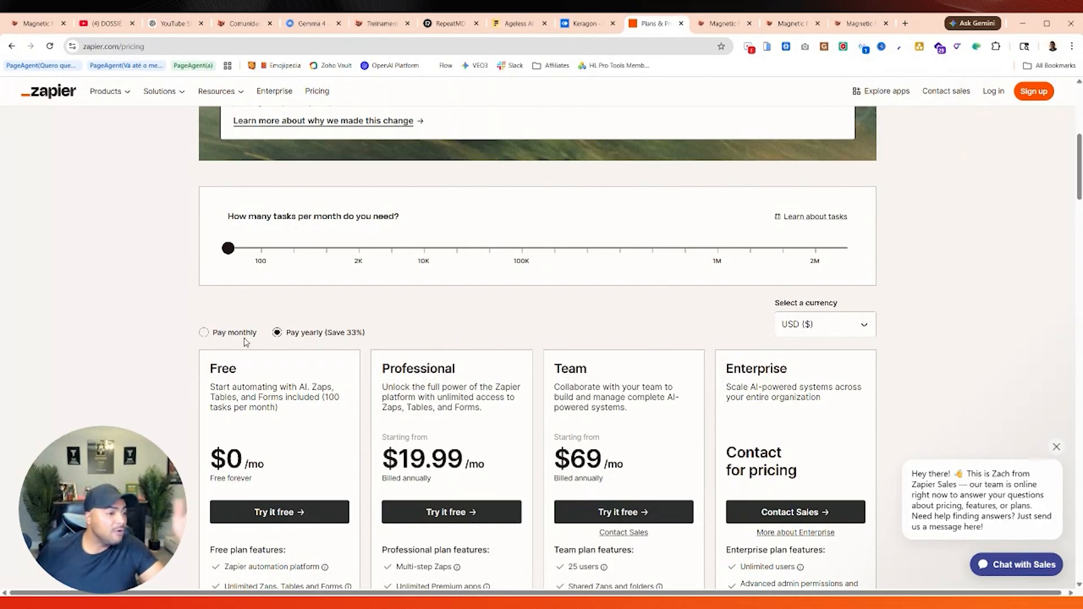
pyautogui.click(204, 332)
pyautogui.scroll(-3, 461, 345)
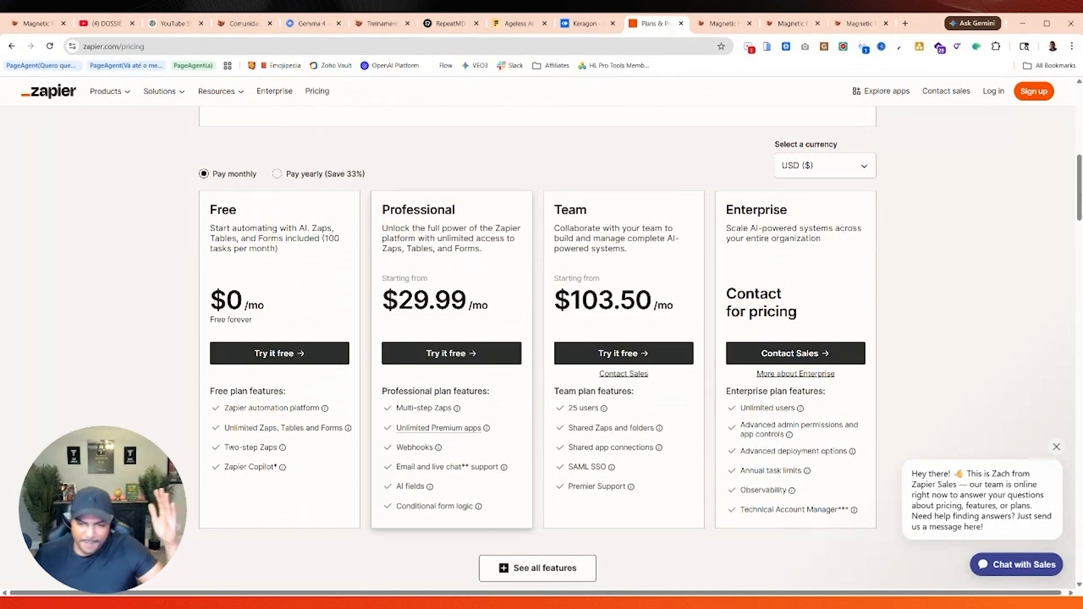
pyautogui.moveTo(444, 417)
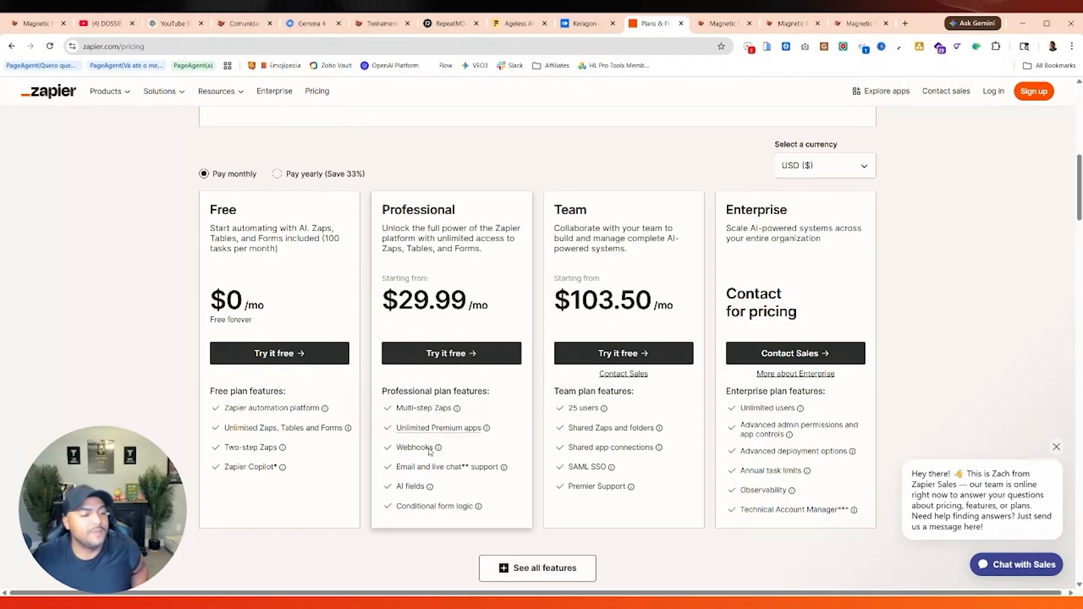
pyautogui.moveTo(418, 453)
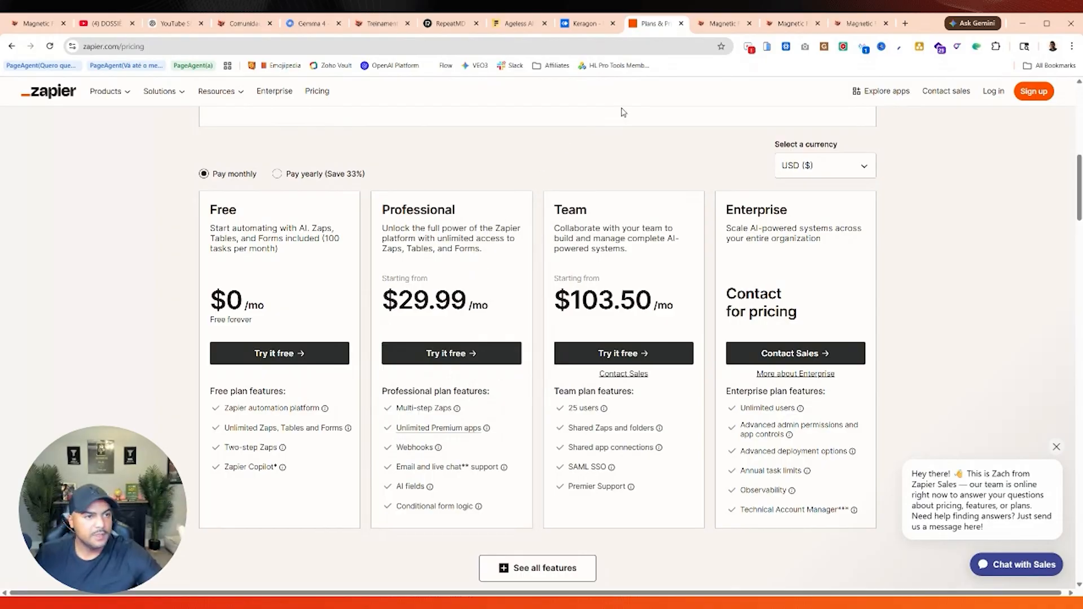
# Step: Switch to Magnetic Funnels and review the advanced settings of The Bar Aesthetics & Wellness sub-account
pyautogui.click(452, 24)
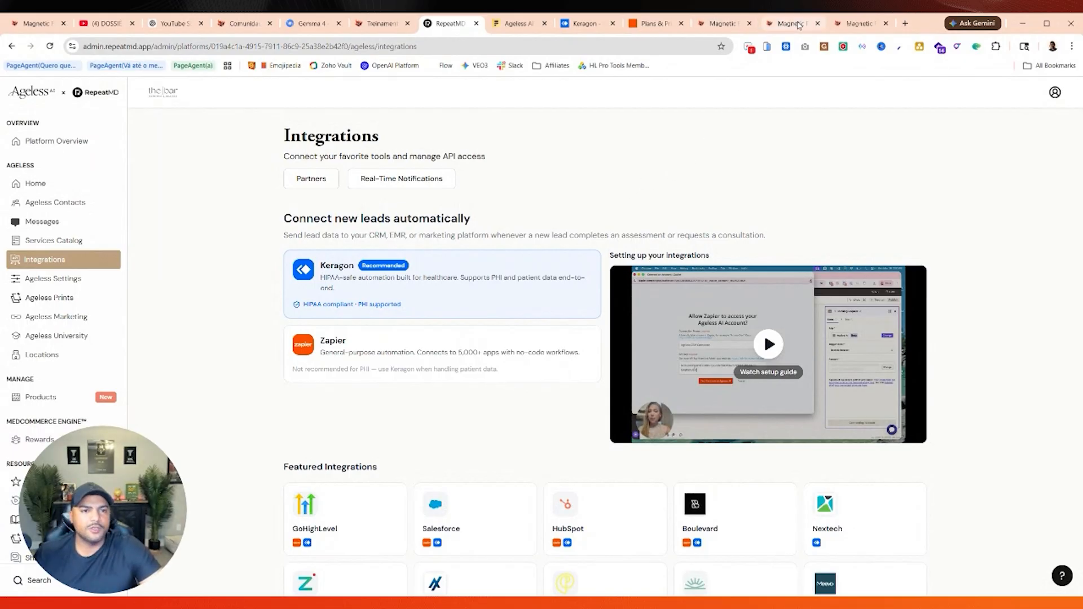
pyautogui.click(859, 23)
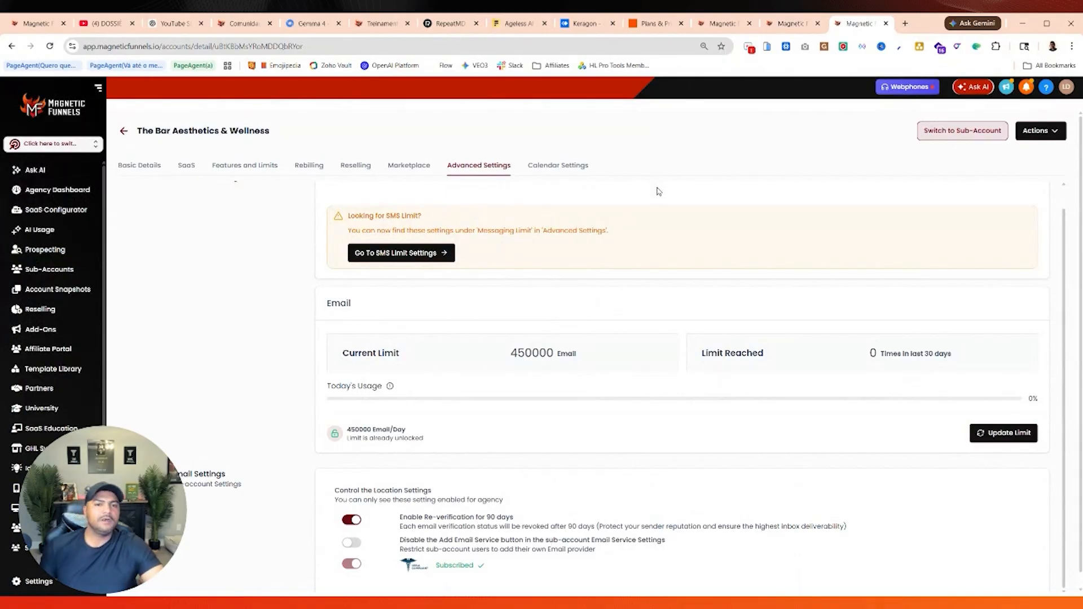
pyautogui.scroll(-1, 585, 312)
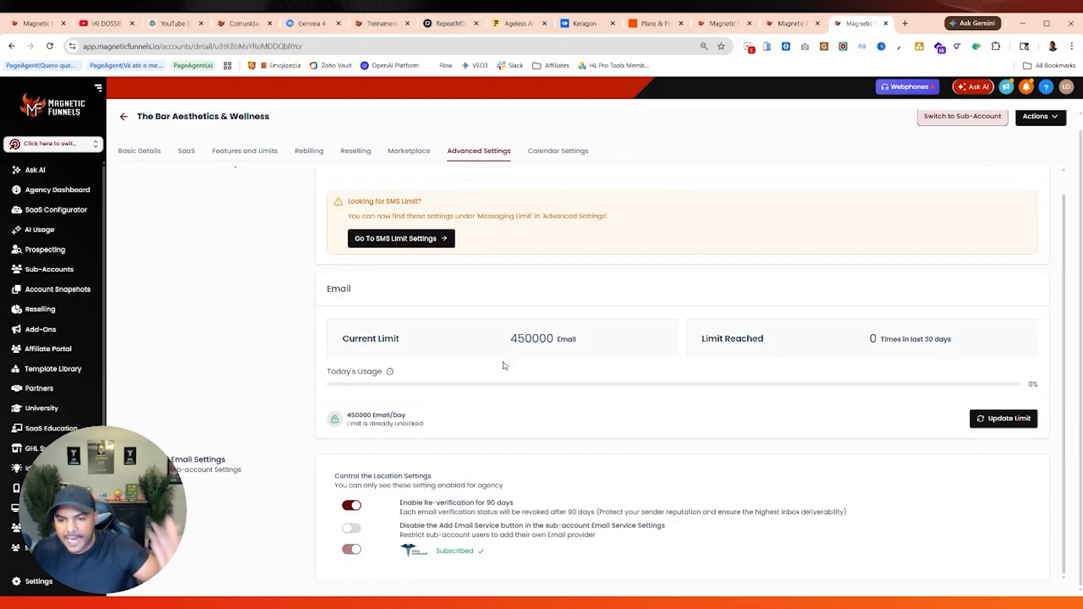
# Step: Switch back to RepeatMD and open the Ageless real-time notifications setup from the Integrations page
pyautogui.click(457, 25)
pyautogui.scroll(-3, 468, 402)
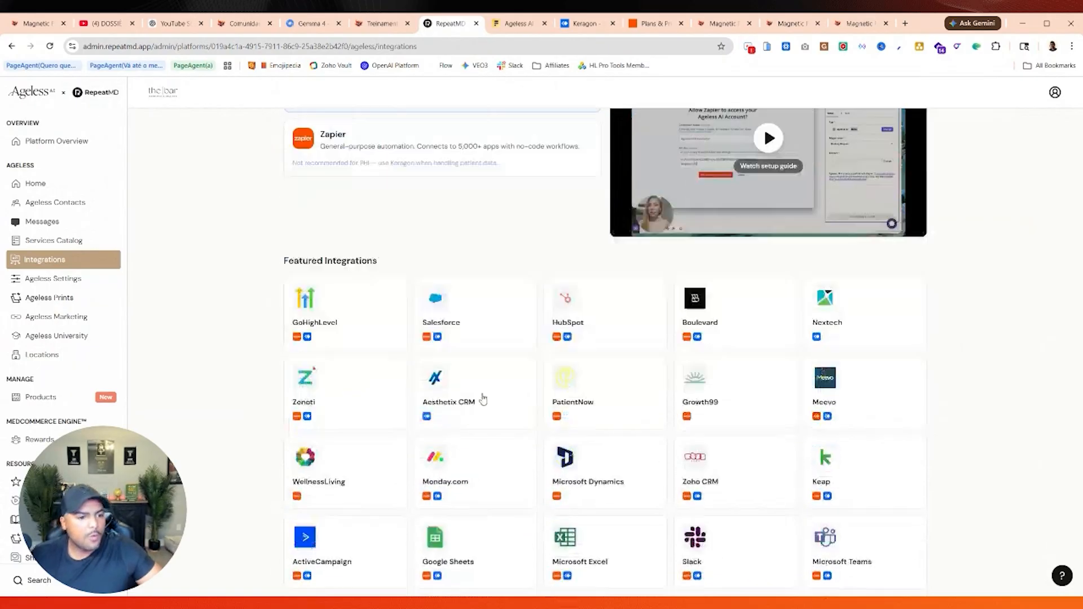
pyautogui.scroll(-2, 483, 399)
pyautogui.click(750, 539)
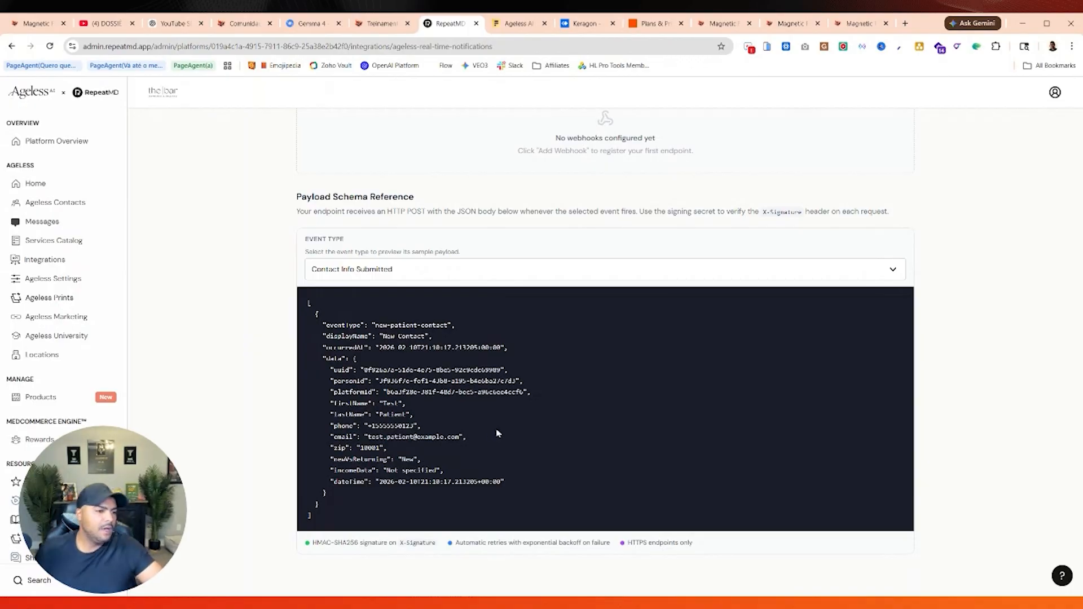
# Step: Preview the sample payload for the After Images Generated event in the Payload Schema Reference
pyautogui.click(393, 269)
pyautogui.click(369, 314)
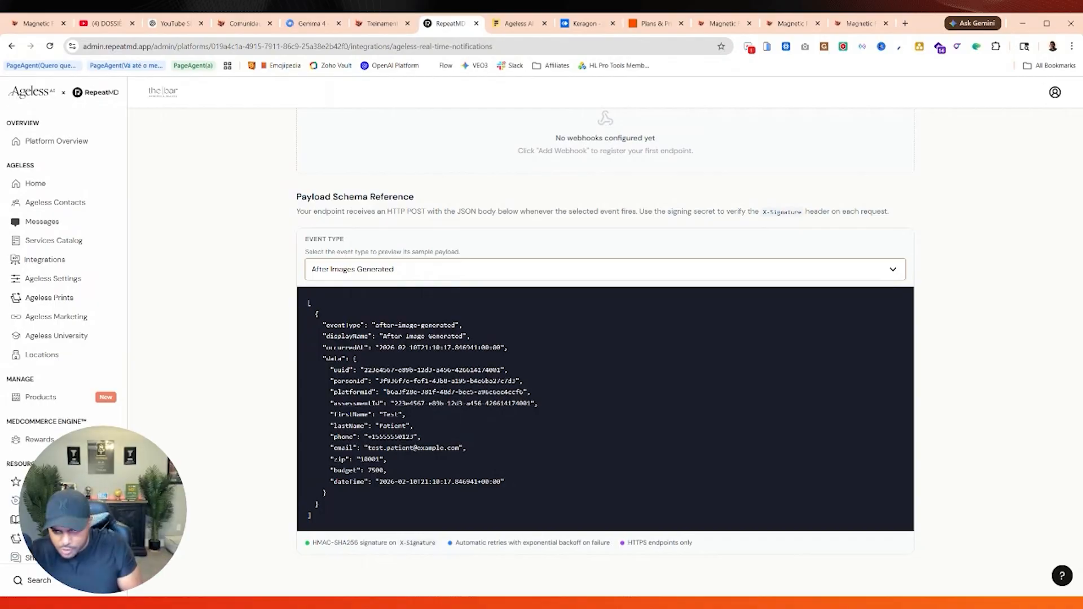
pyautogui.click(474, 270)
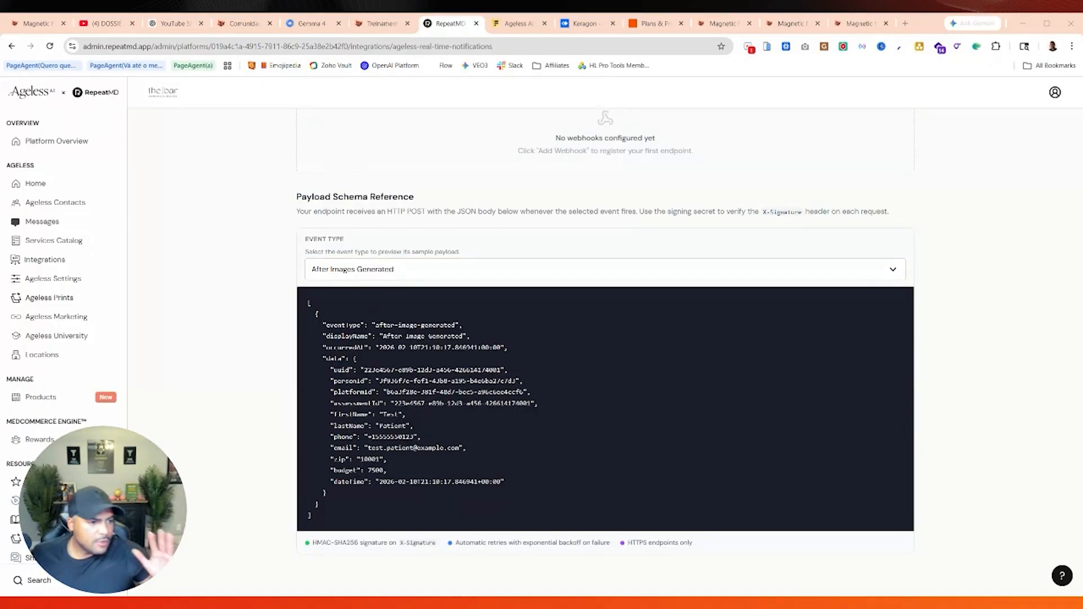
# Step: Start adding an outbound webhook with the Custom provider and name it "Integration with HighLevel"
pyautogui.scroll(5, 826, 306)
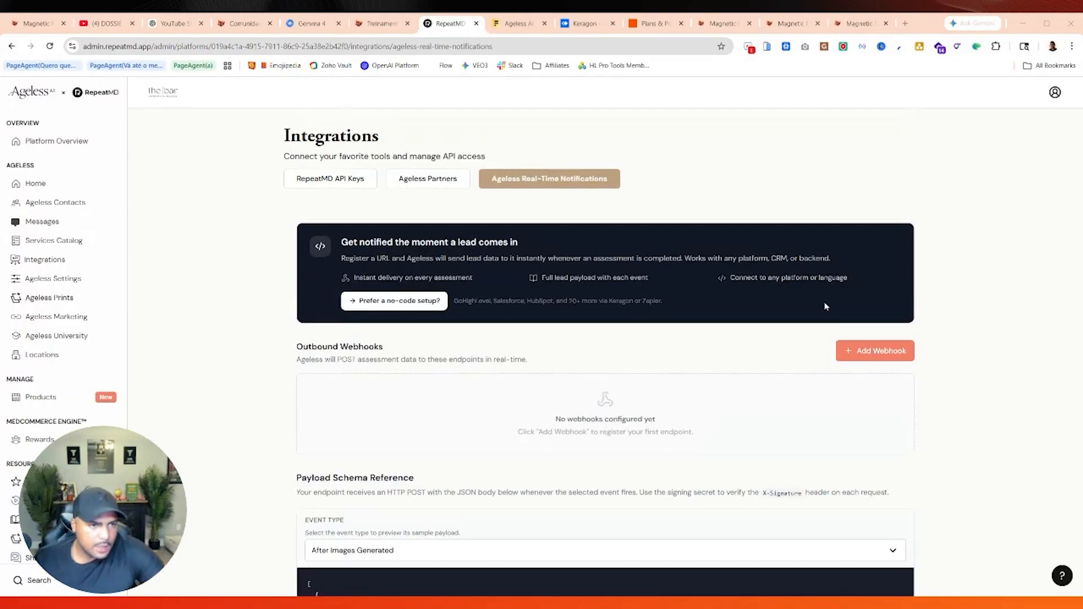
pyautogui.scroll(-2, 825, 306)
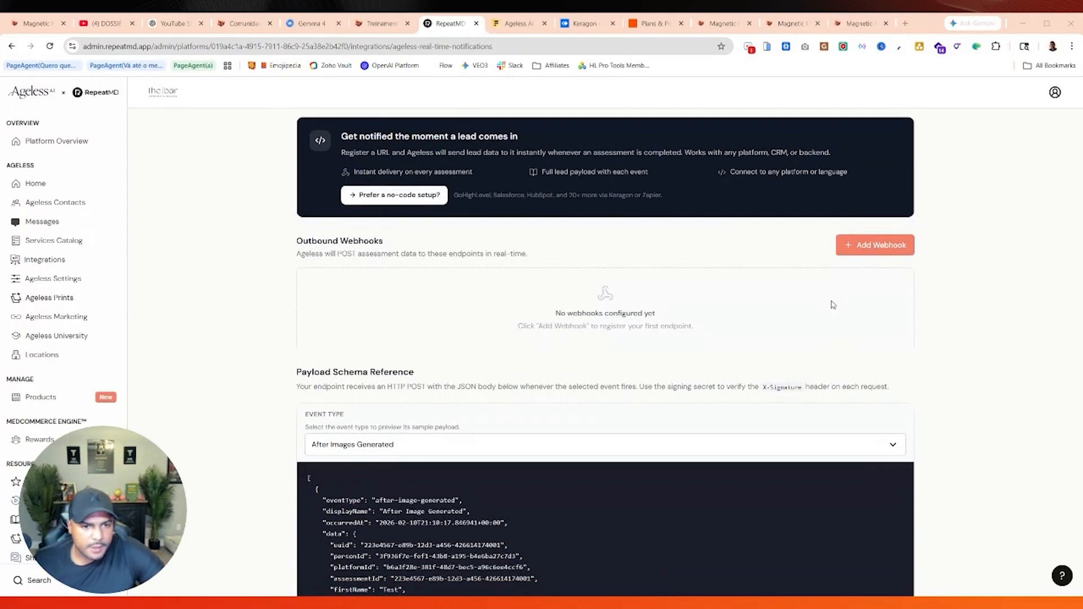
pyautogui.click(879, 247)
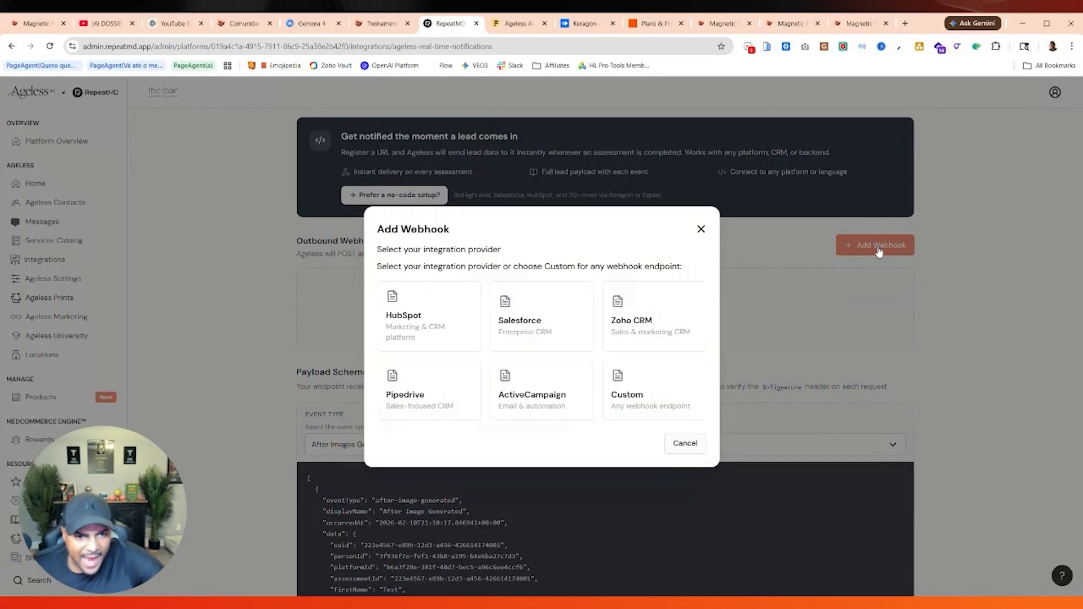
pyautogui.click(645, 399)
pyautogui.click(542, 274)
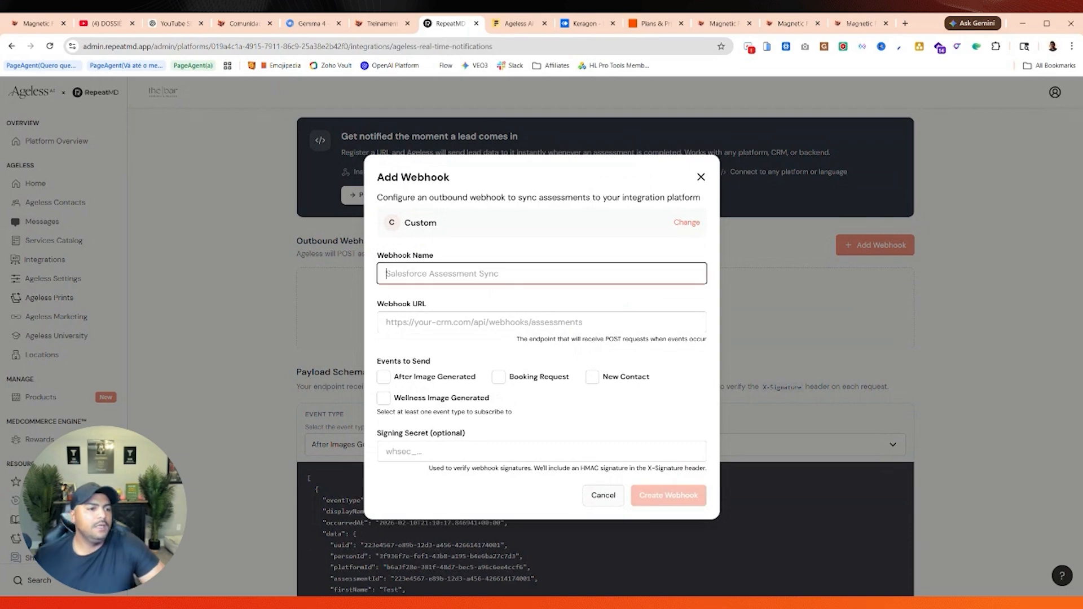
pyautogui.write('Inte')
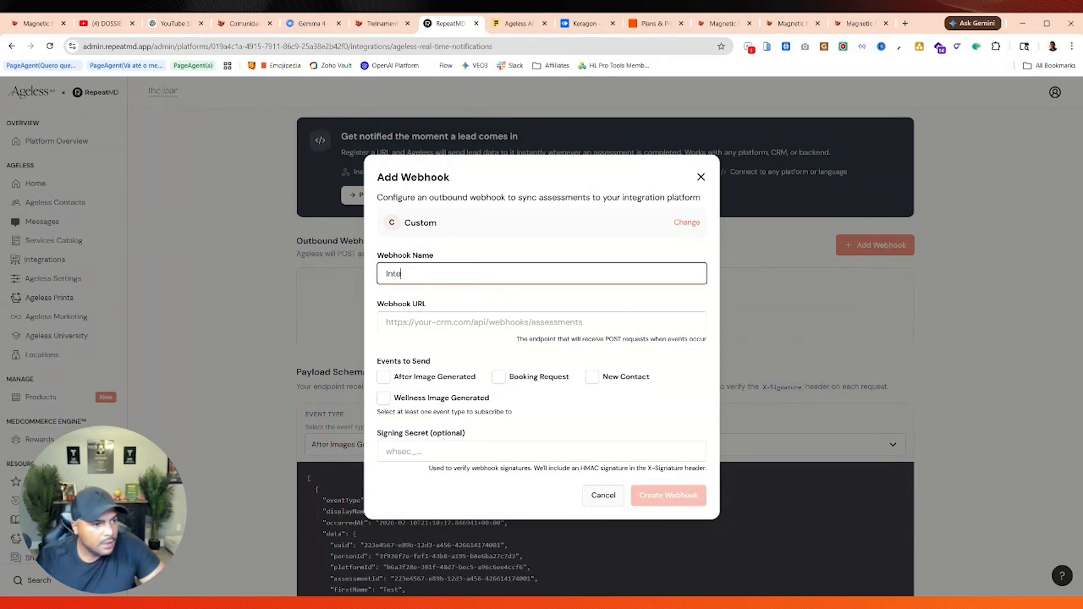
pyautogui.write('gration with Hi')
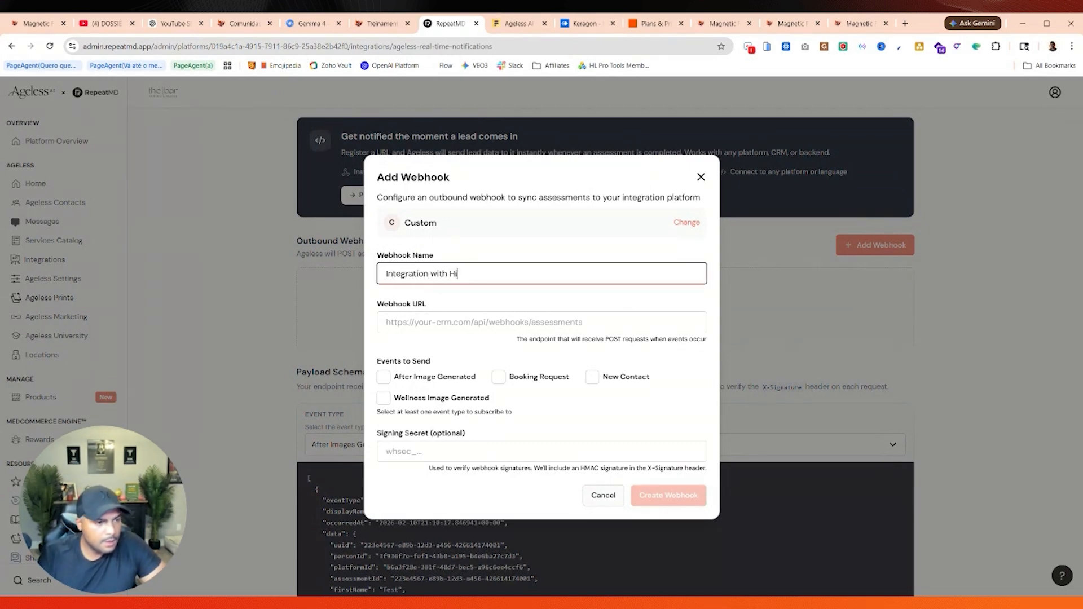
pyautogui.write('ghLevel')
pyautogui.press('Tab')
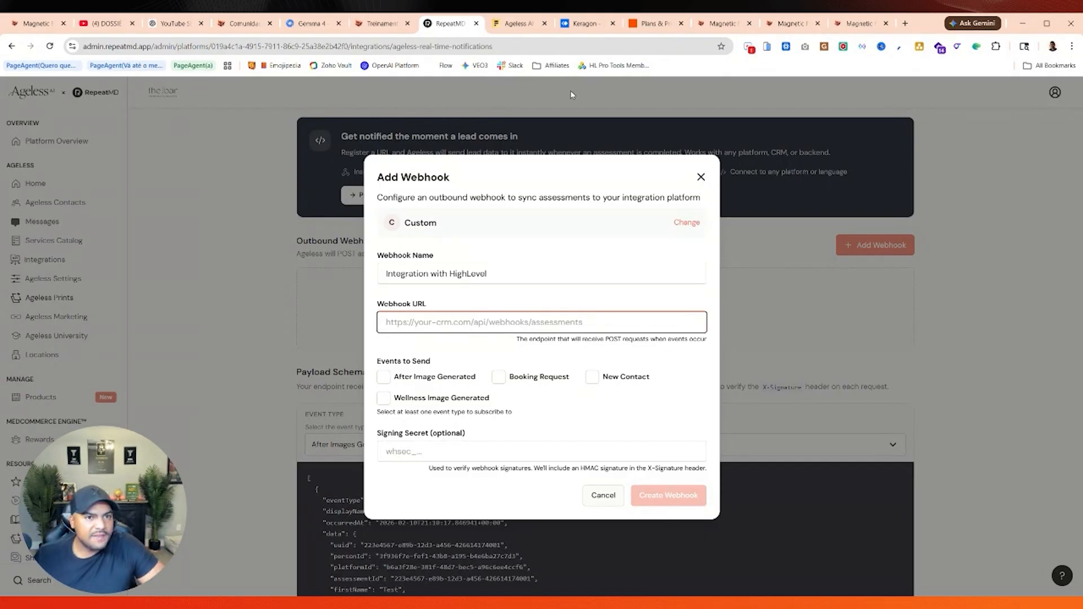
# Step: Switch to the sub-account's Magnetic Funnels automations and create a workflow folder named "RepeadMD Integration"
pyautogui.click(780, 23)
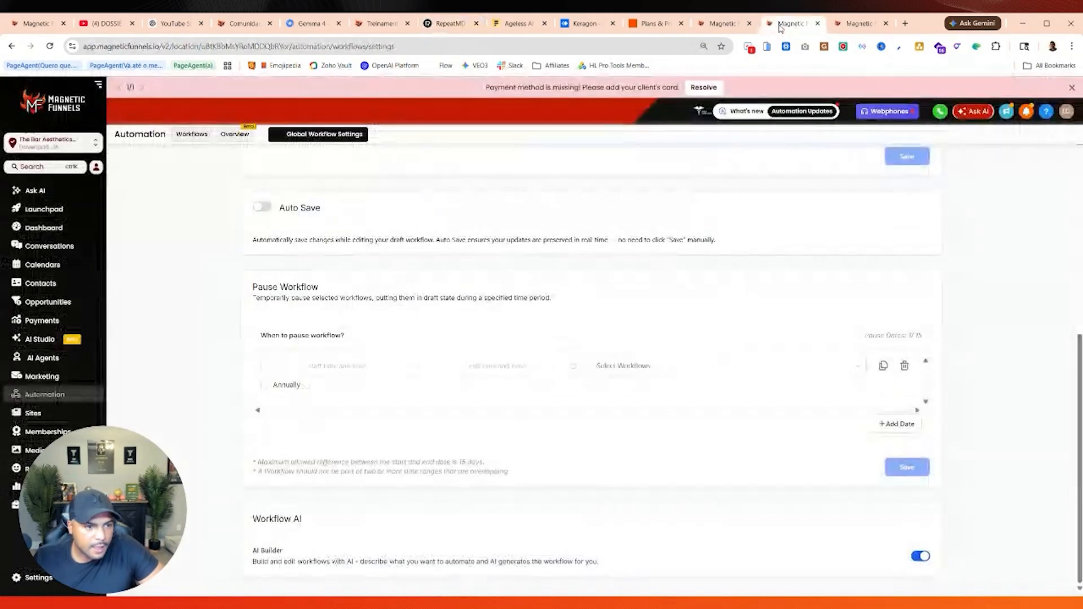
pyautogui.click(196, 138)
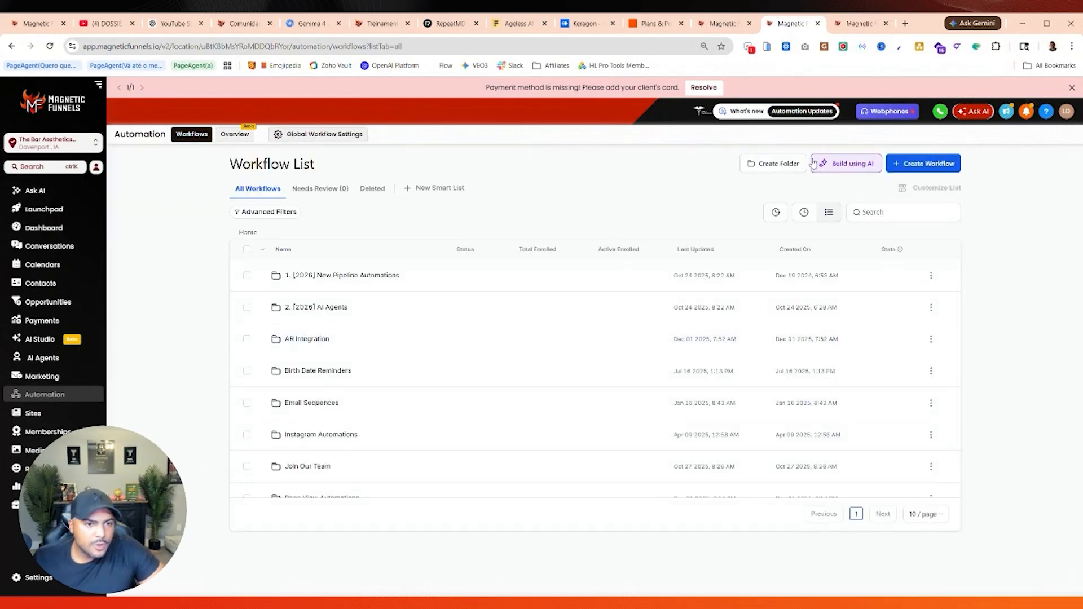
pyautogui.click(785, 165)
pyautogui.write('R')
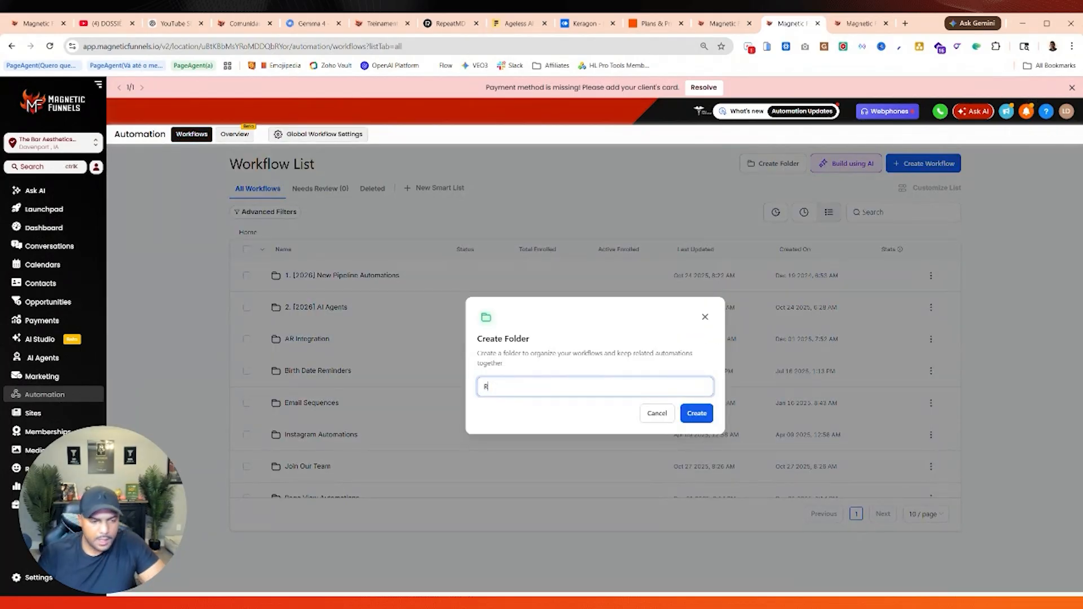
pyautogui.write('epeatMD ')
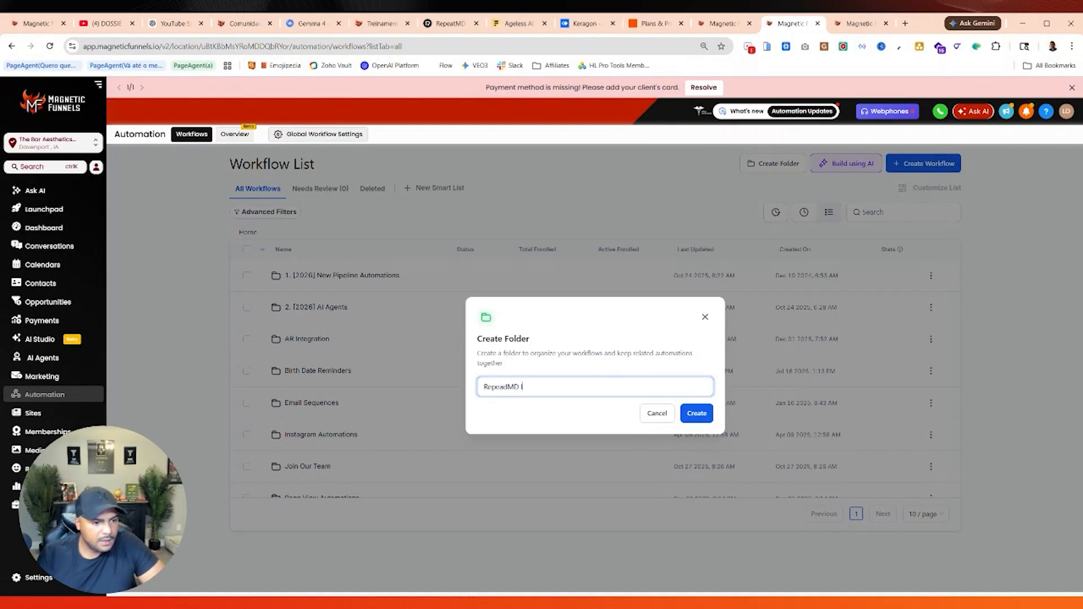
pyautogui.write('Integration')
pyautogui.press('Return')
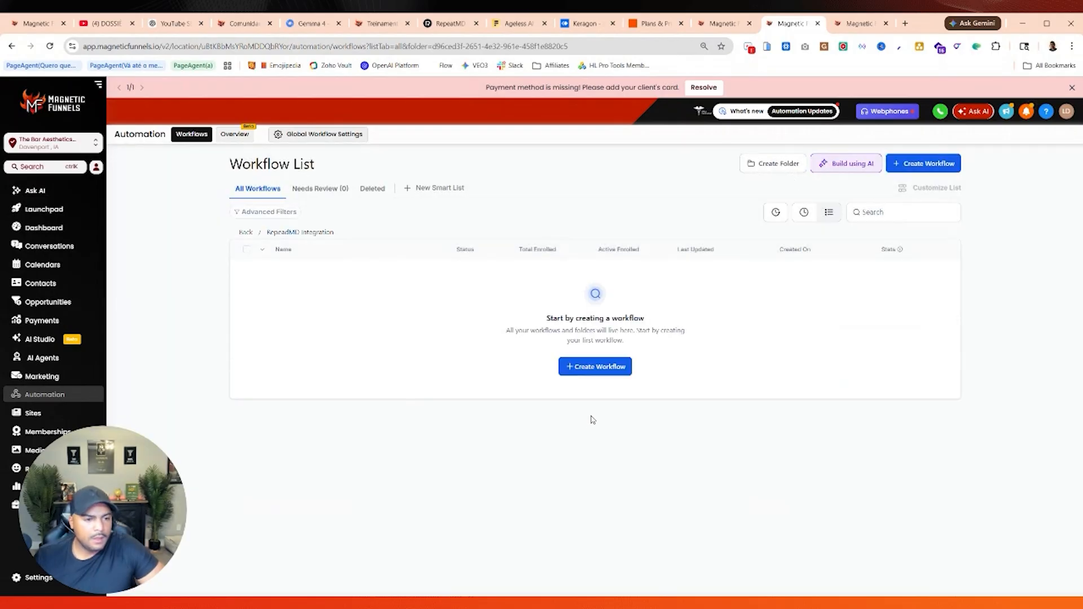
# Step: Create a workflow in the new folder and give it an Inbound Webhook trigger
pyautogui.click(598, 368)
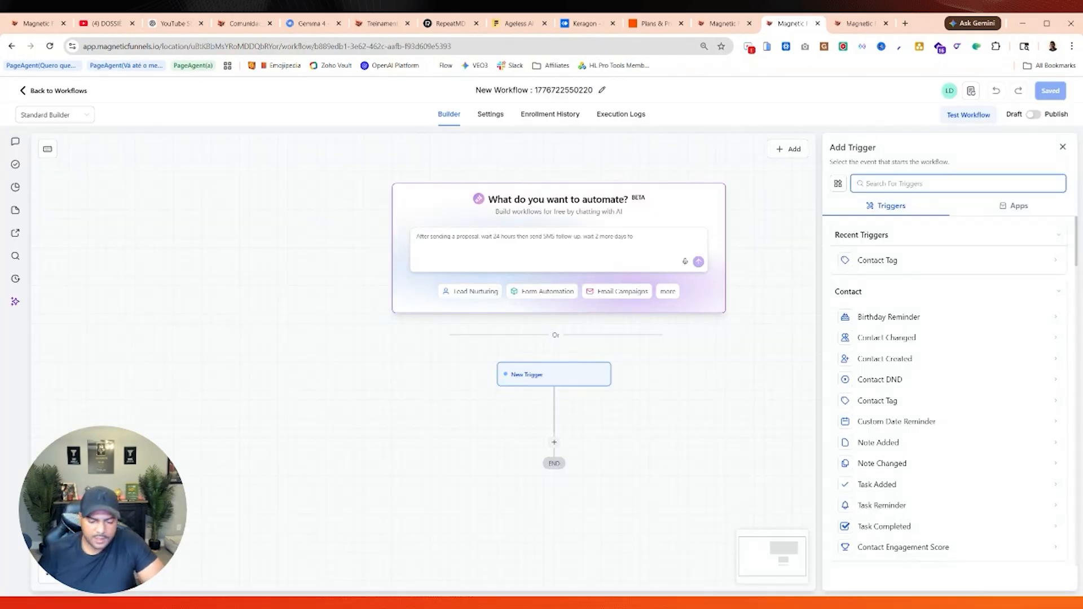
pyautogui.write('inb')
pyautogui.click(906, 261)
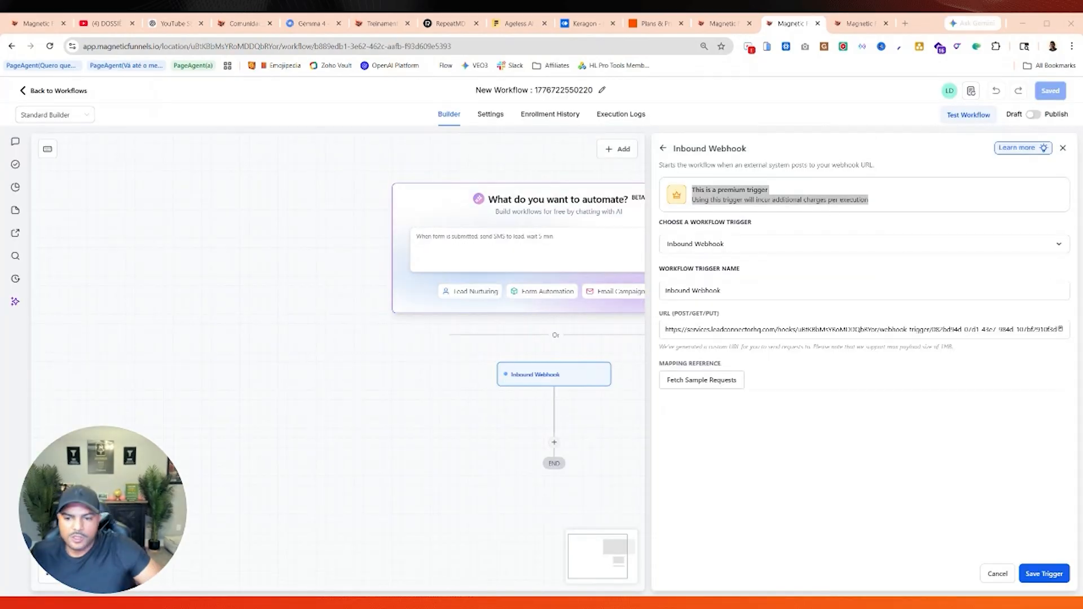
# Step: Review the Workflow Pro plans for premium executions in the global workflow settings, and return to the Inbound Webhook trigger
pyautogui.click(795, 210)
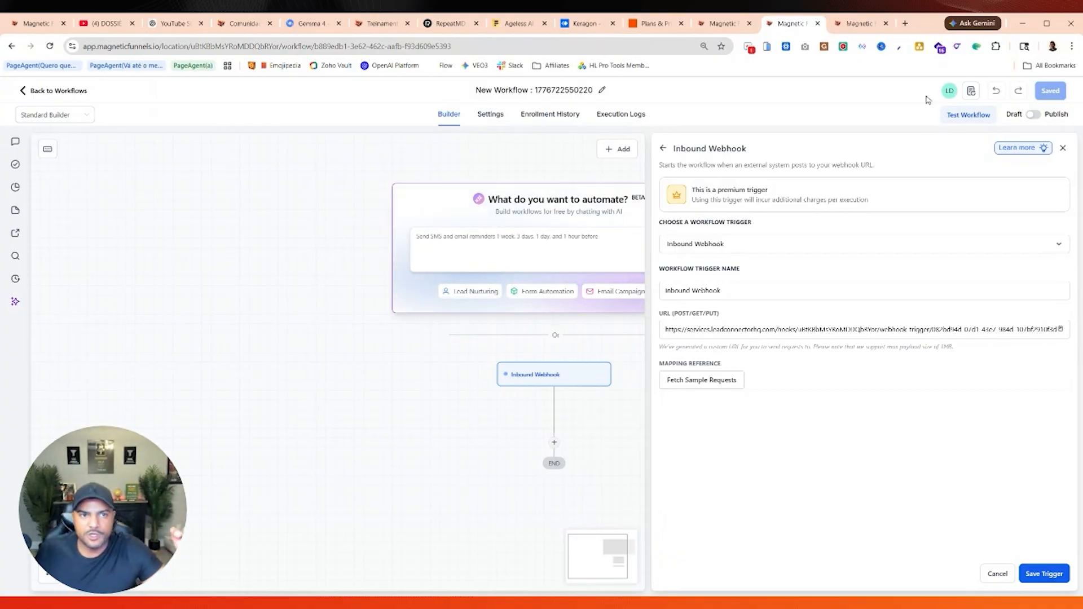
pyautogui.click(851, 24)
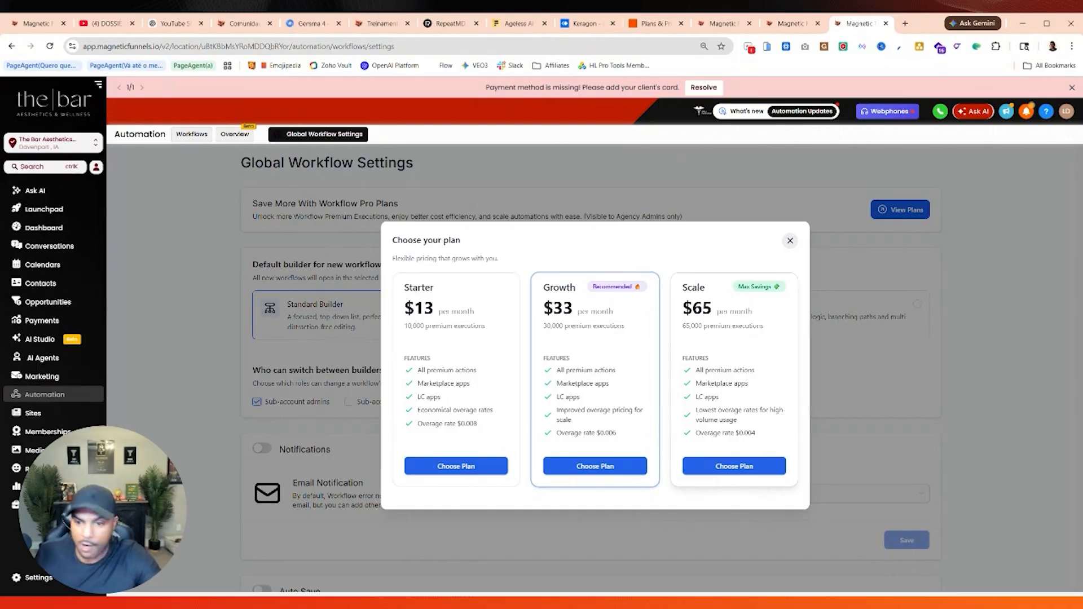
pyautogui.click(793, 23)
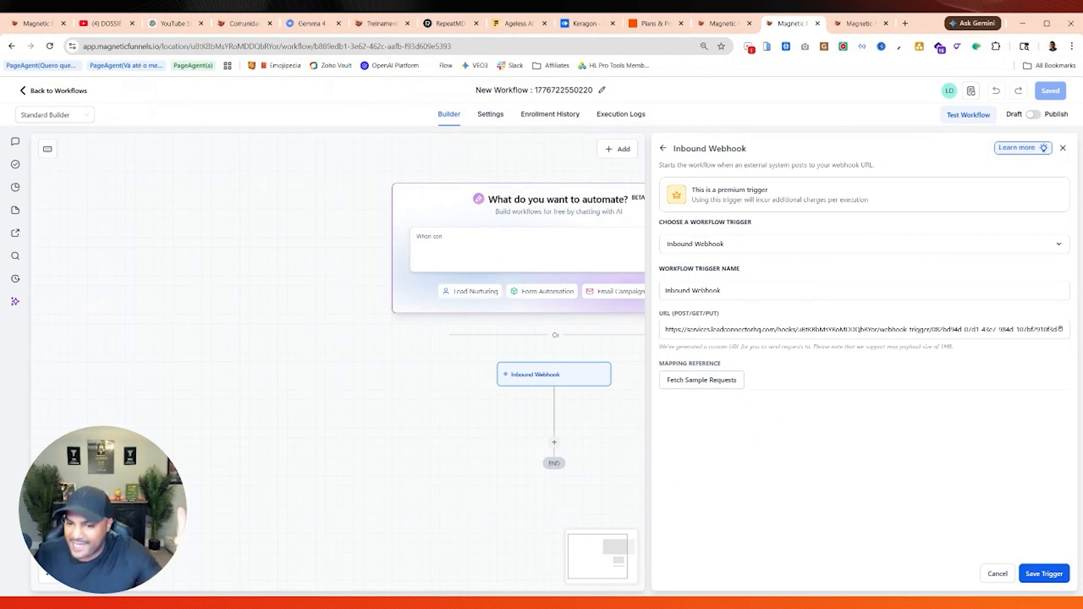
# Step: Copy the Inbound Webhook trigger's URL and enter it as the webhook URL of the custom webhook in RepeatMD
pyautogui.tripleClick(865, 329)
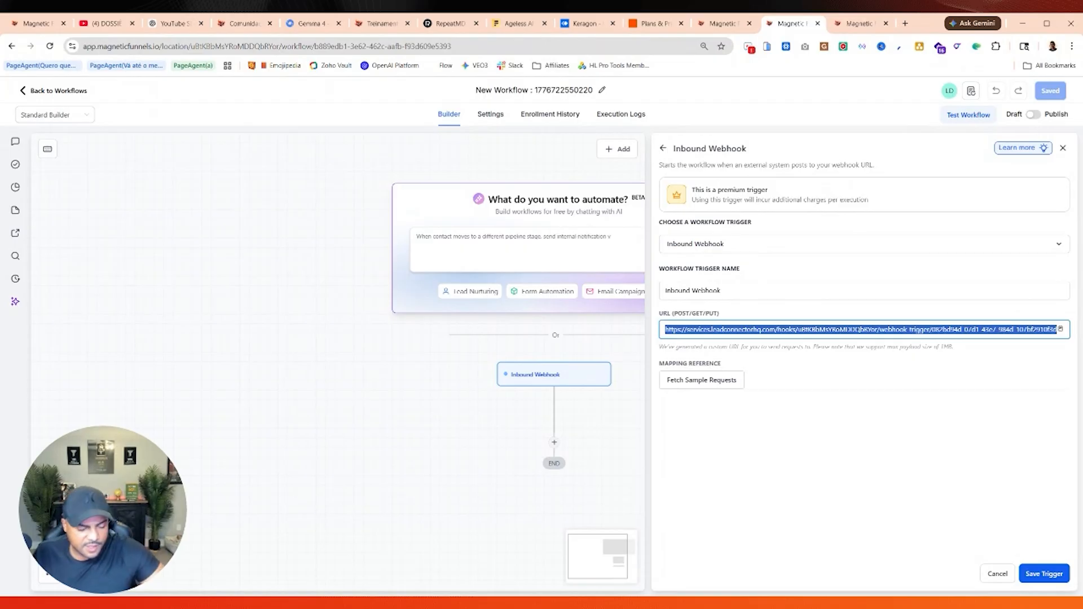
pyautogui.click(450, 24)
pyautogui.hotkey('ctrl', 'v')
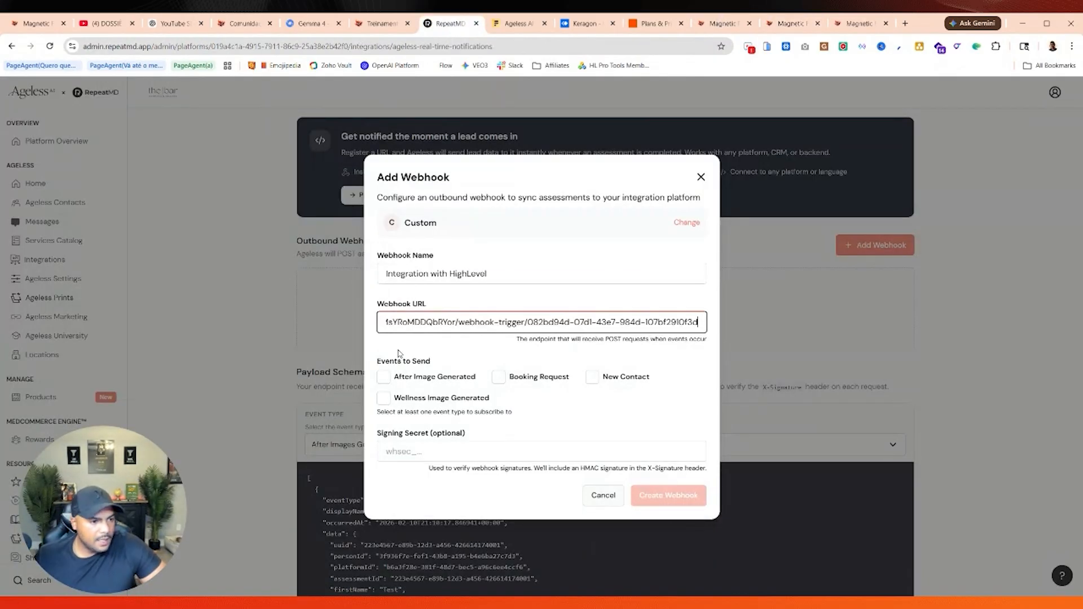
# Step: Subscribe the webhook to After Image Generated, Booking Request, New Contact and Wellness Image Generated events, and create it
pyautogui.click(384, 378)
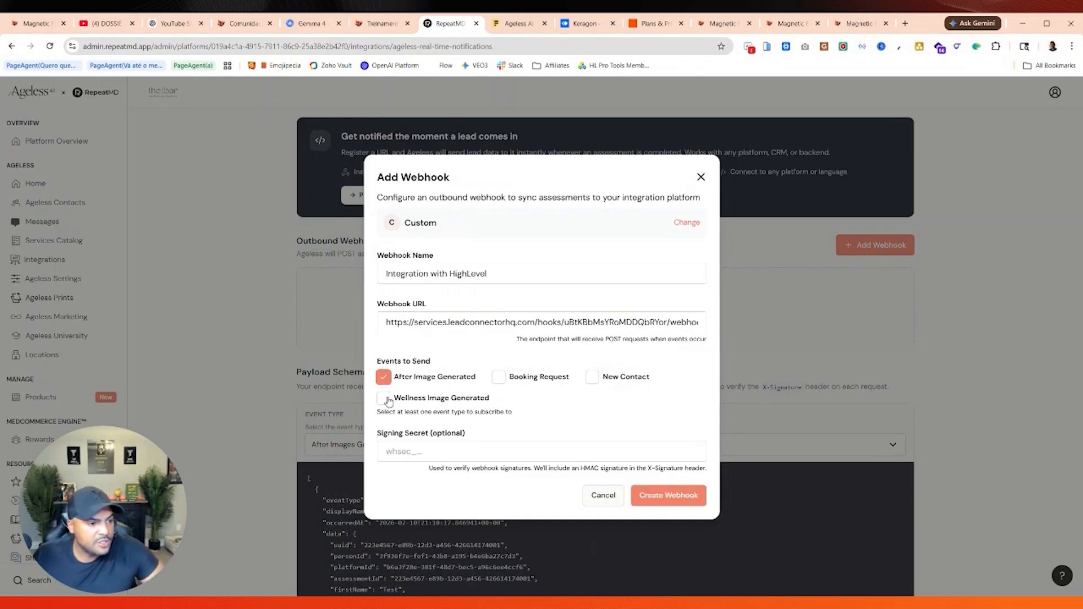
pyautogui.click(499, 378)
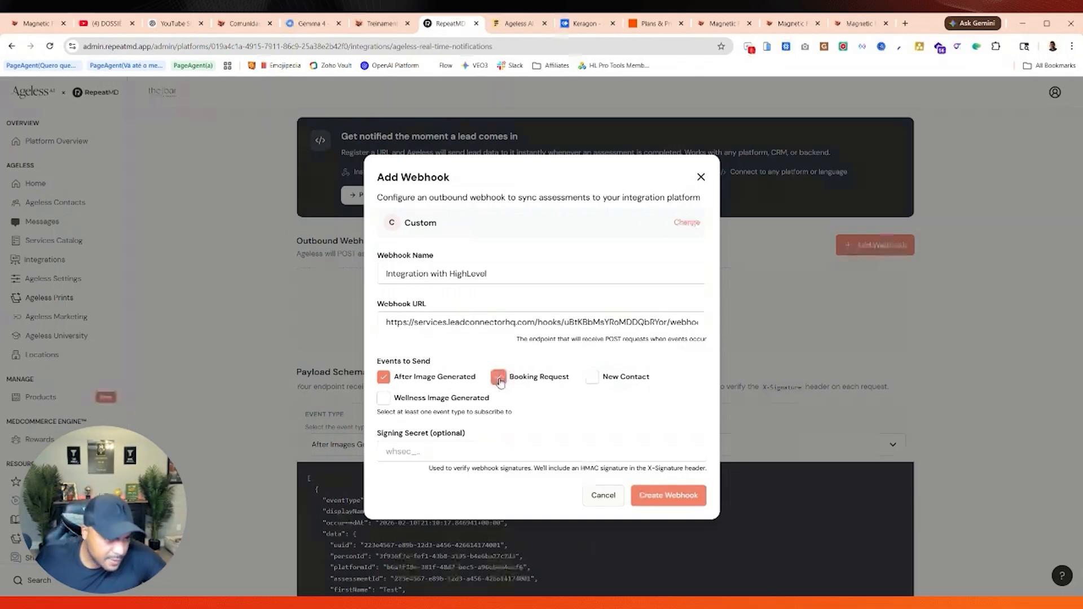
pyautogui.click(592, 381)
pyautogui.click(386, 402)
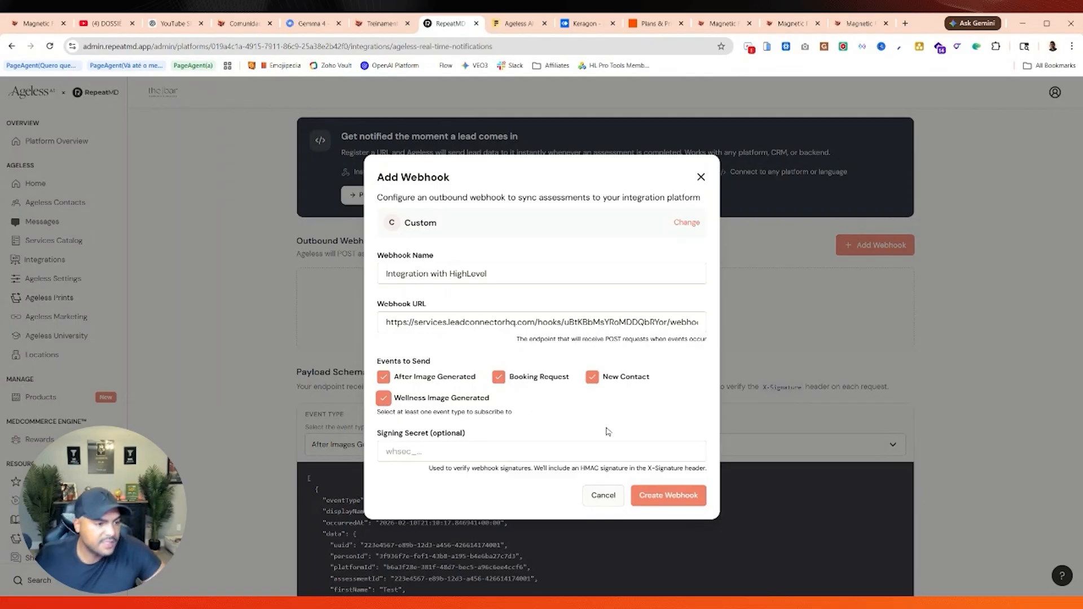
pyautogui.click(670, 497)
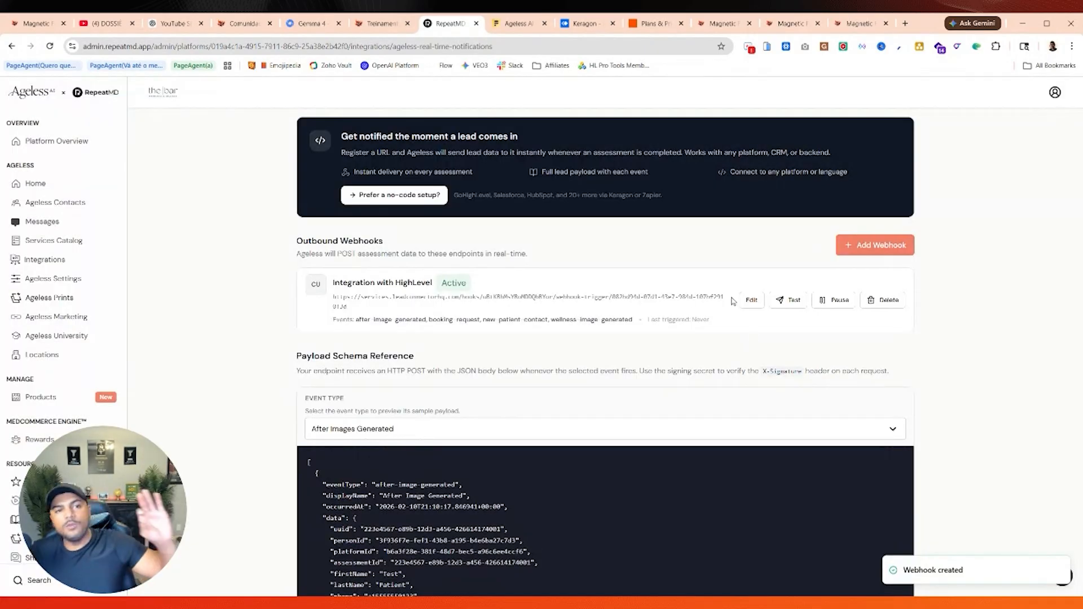
# Step: Try to save the Inbound Webhook trigger, and send a test from RepeatMD's Integration with HighLevel webhook
pyautogui.click(788, 28)
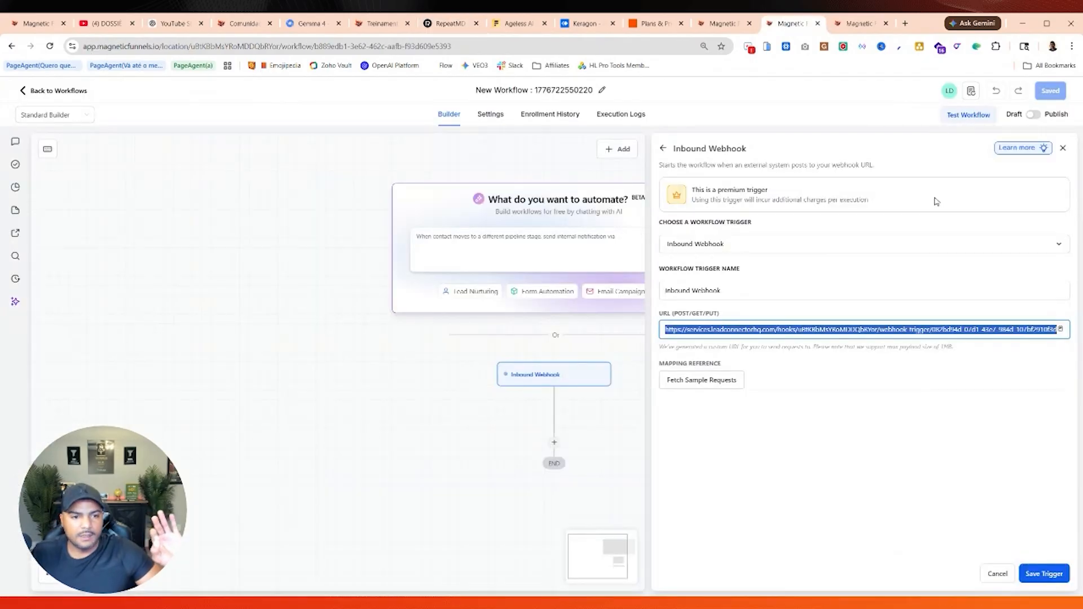
pyautogui.click(1044, 574)
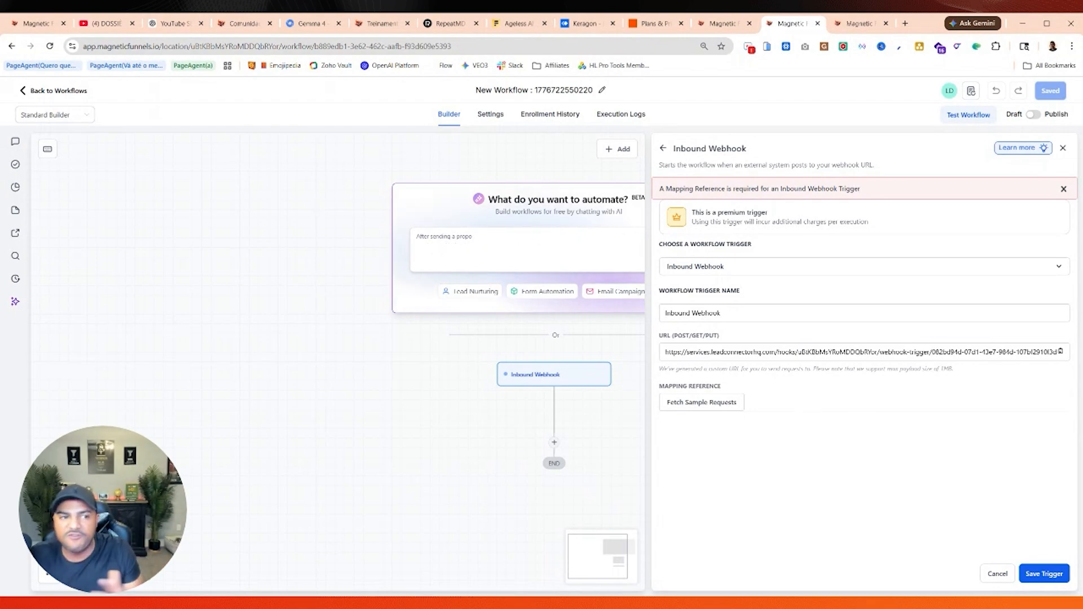
pyautogui.click(449, 27)
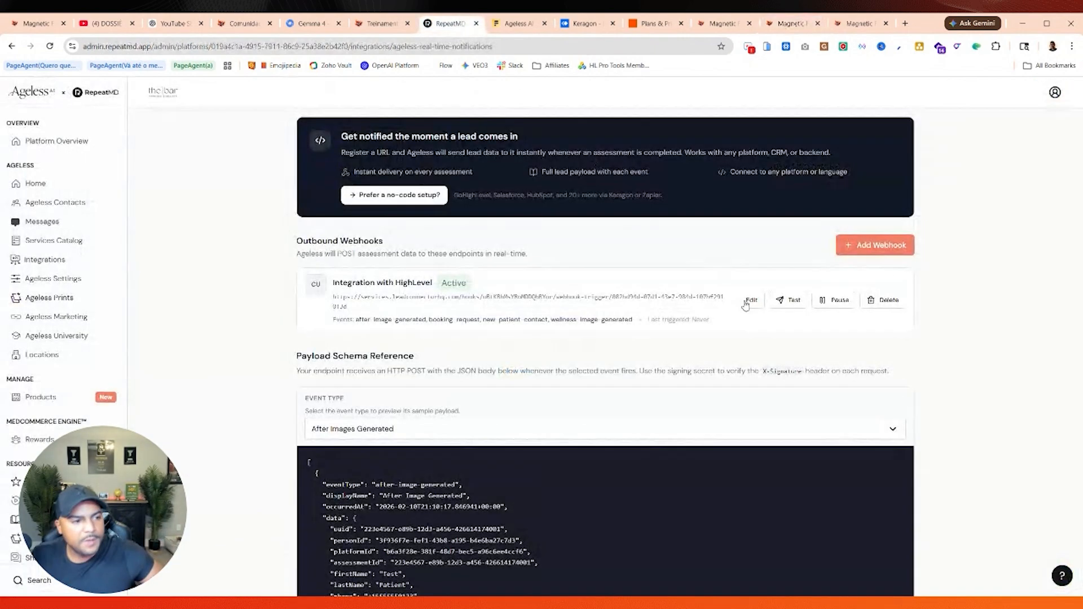
pyautogui.click(779, 304)
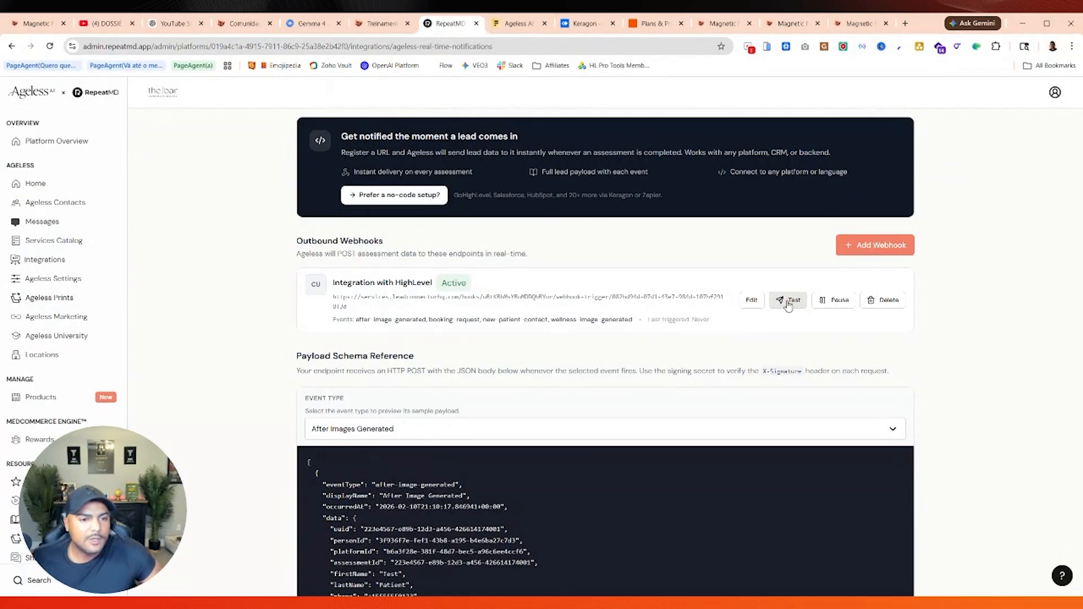
# Step: Fetch the Inbound Webhook trigger's sample requests in Magnetic Funnels and examine the after-image-generated payload
pyautogui.click(791, 23)
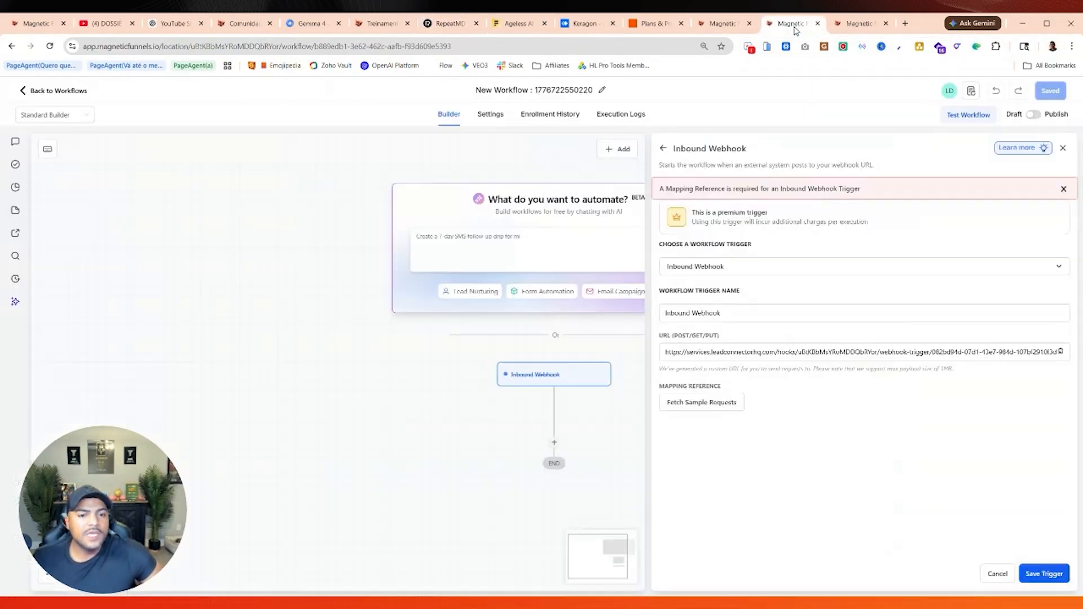
pyautogui.click(710, 401)
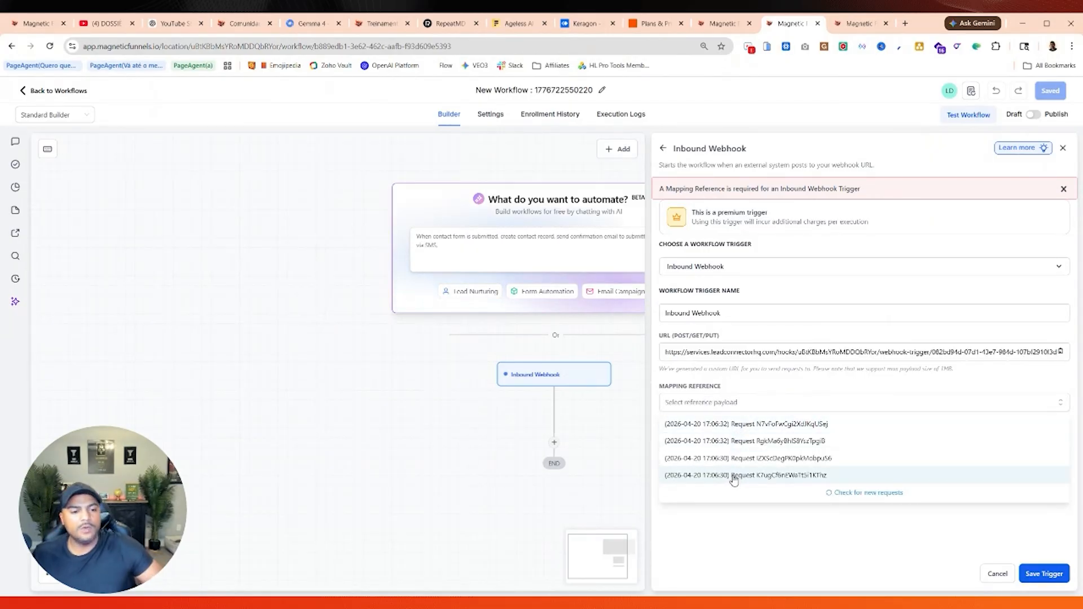
pyautogui.click(735, 477)
pyautogui.scroll(3, 782, 459)
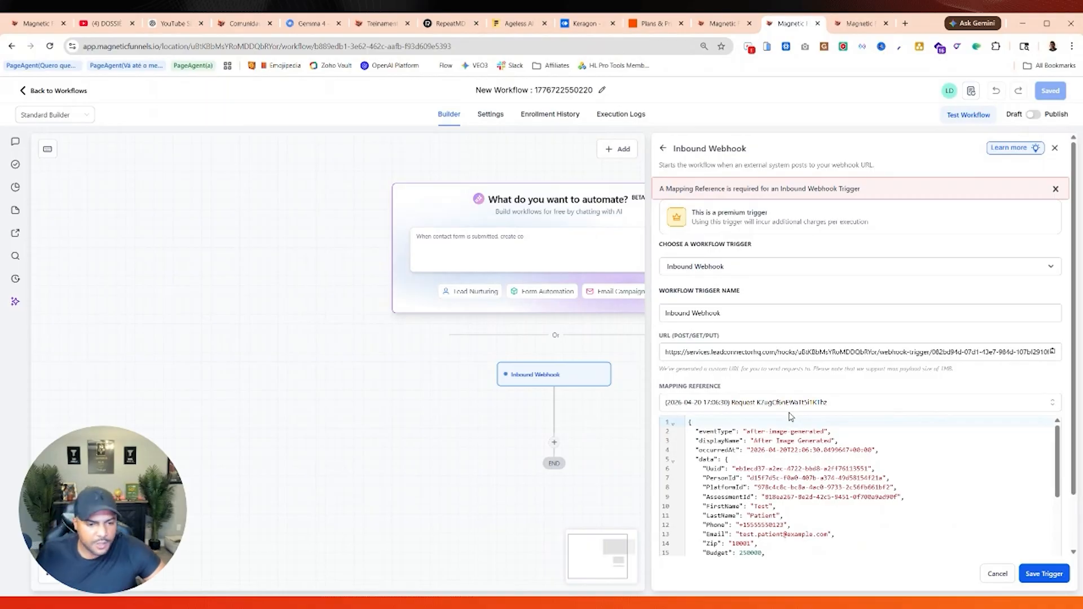
pyautogui.scroll(-3, 826, 462)
pyautogui.scroll(3, 826, 460)
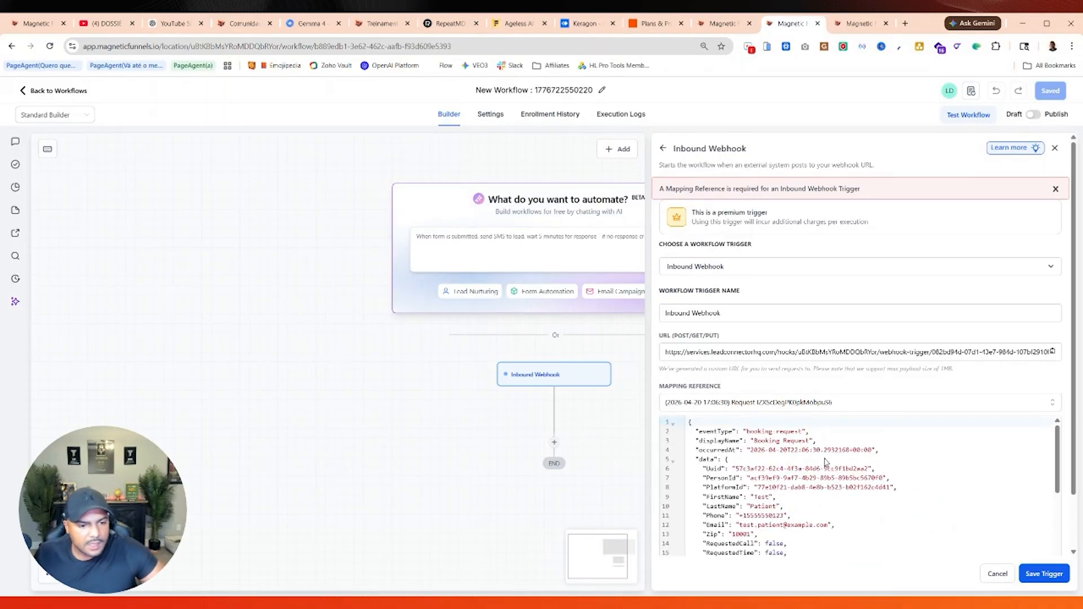
# Step: Set the wellness-image-generated sample request as the trigger's mapping reference and rename the trigger RepeatMD Events
pyautogui.click(791, 405)
pyautogui.click(771, 442)
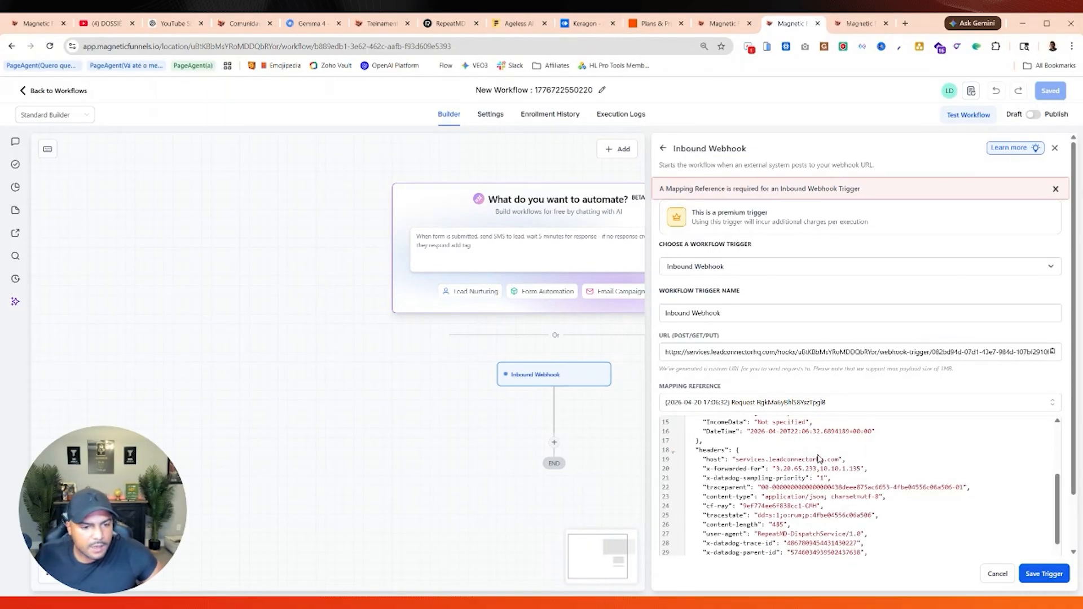
pyautogui.click(813, 410)
pyautogui.click(790, 424)
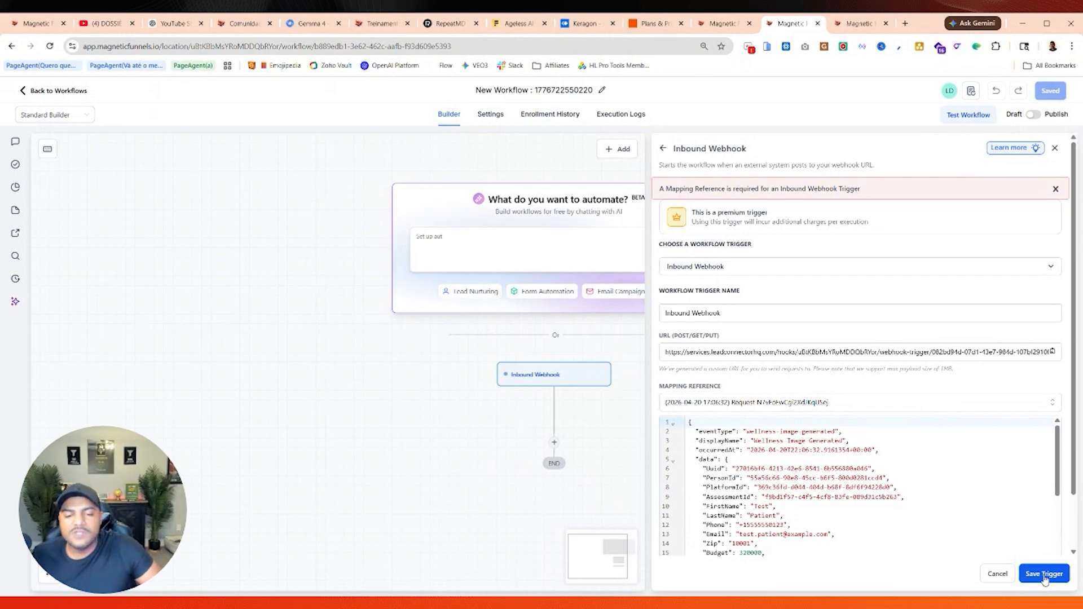
pyautogui.tripleClick(705, 313)
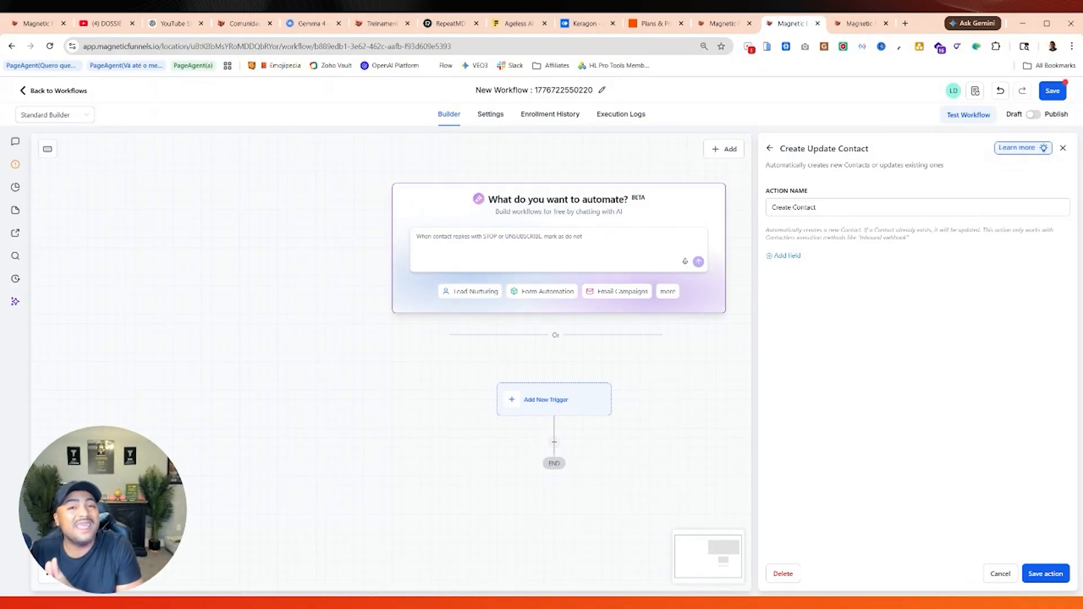
# Step: Delete the Create Contact action and add a Find Contact action below the RepeatMD Events trigger
pyautogui.click(784, 575)
pyautogui.click(644, 365)
pyautogui.click(573, 258)
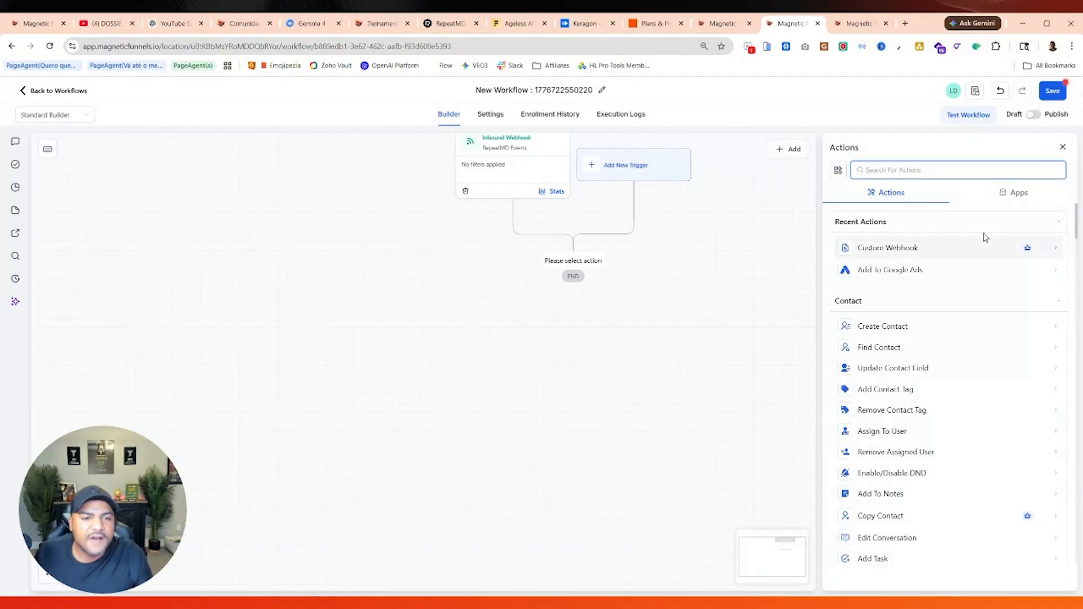
pyautogui.write('find')
pyautogui.click(876, 248)
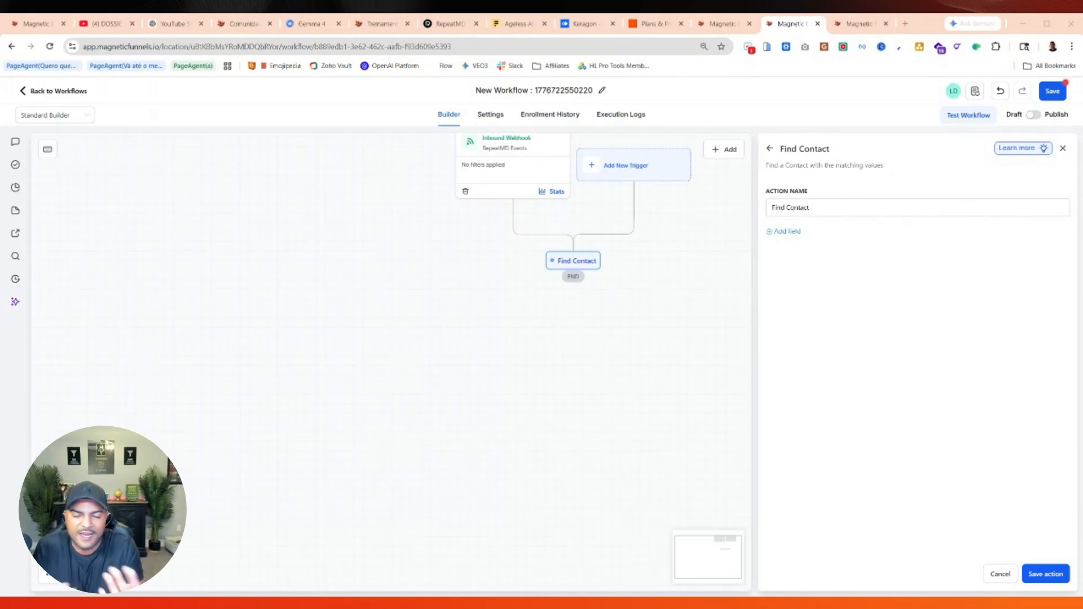
# Step: Filter the Find Contact action by Email using the Inbound Webhook Trigger's Data Email value, and save the action
pyautogui.click(785, 231)
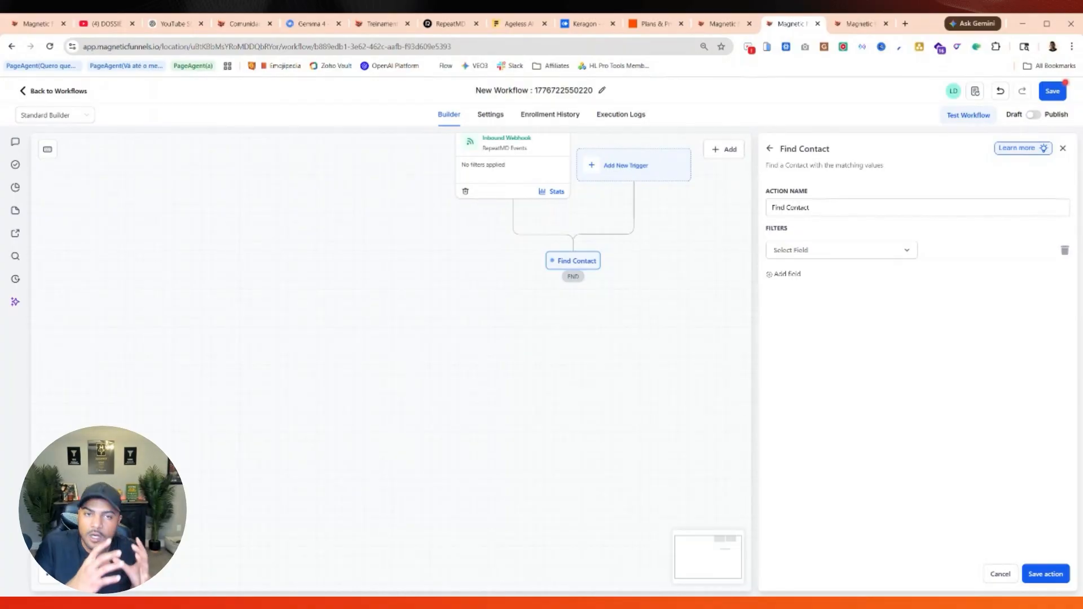
pyautogui.click(794, 251)
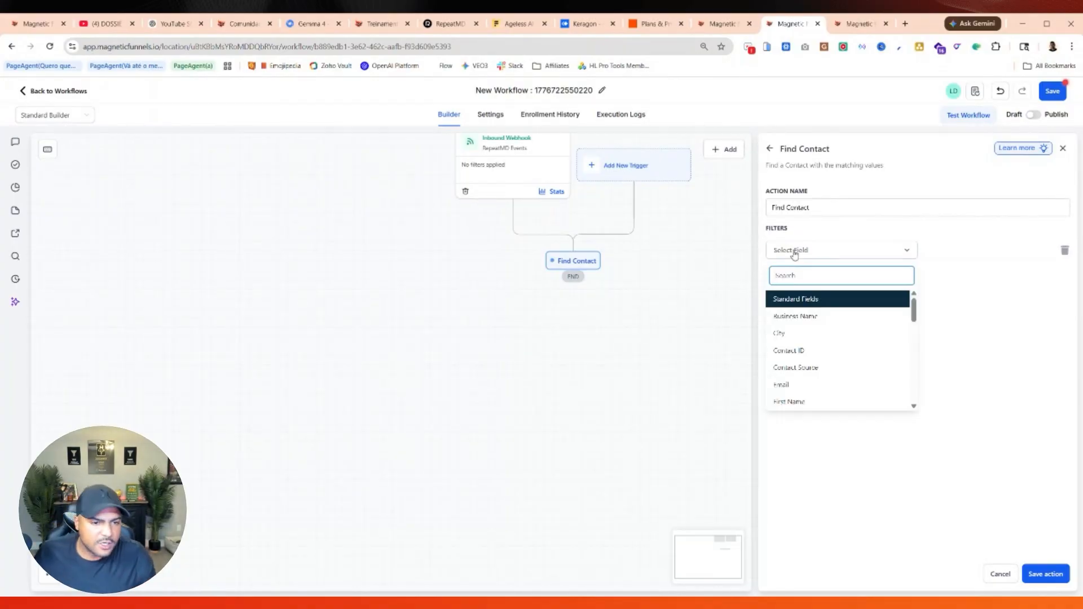
pyautogui.click(793, 388)
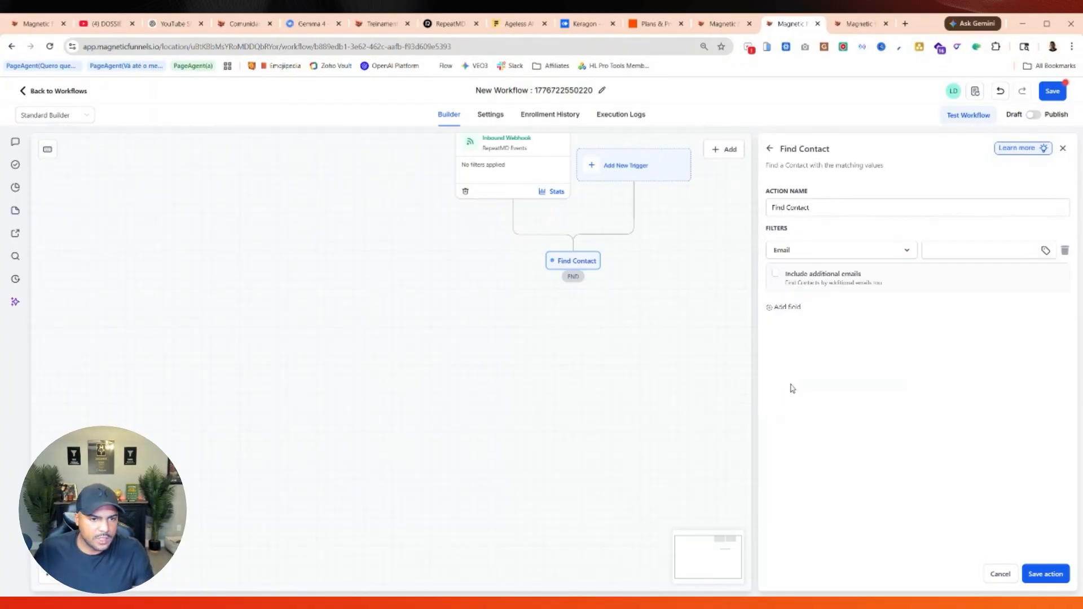
pyautogui.click(1046, 250)
pyautogui.click(940, 313)
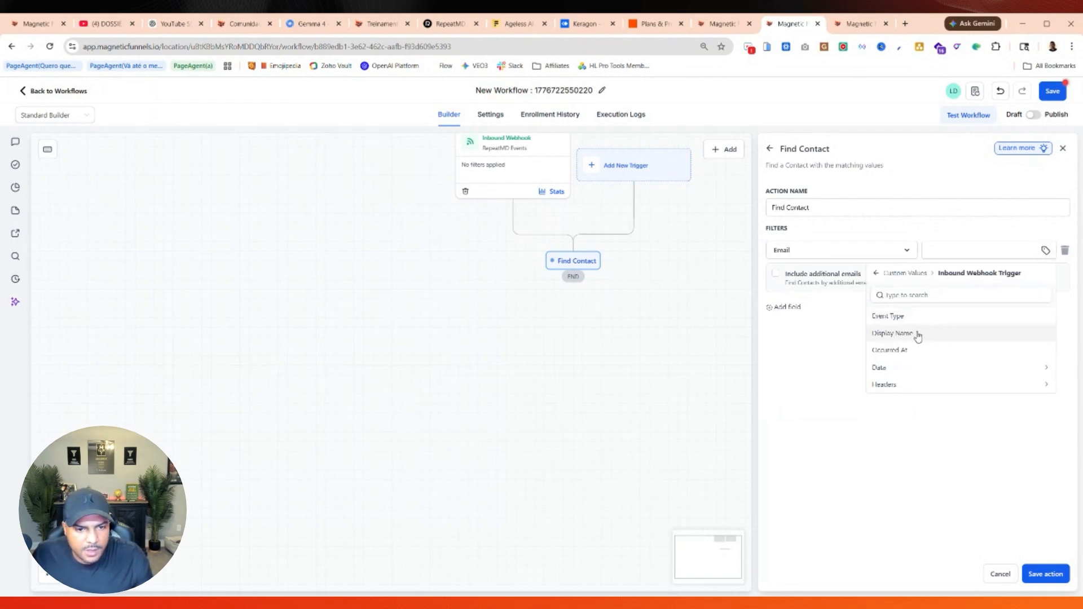
pyautogui.click(921, 370)
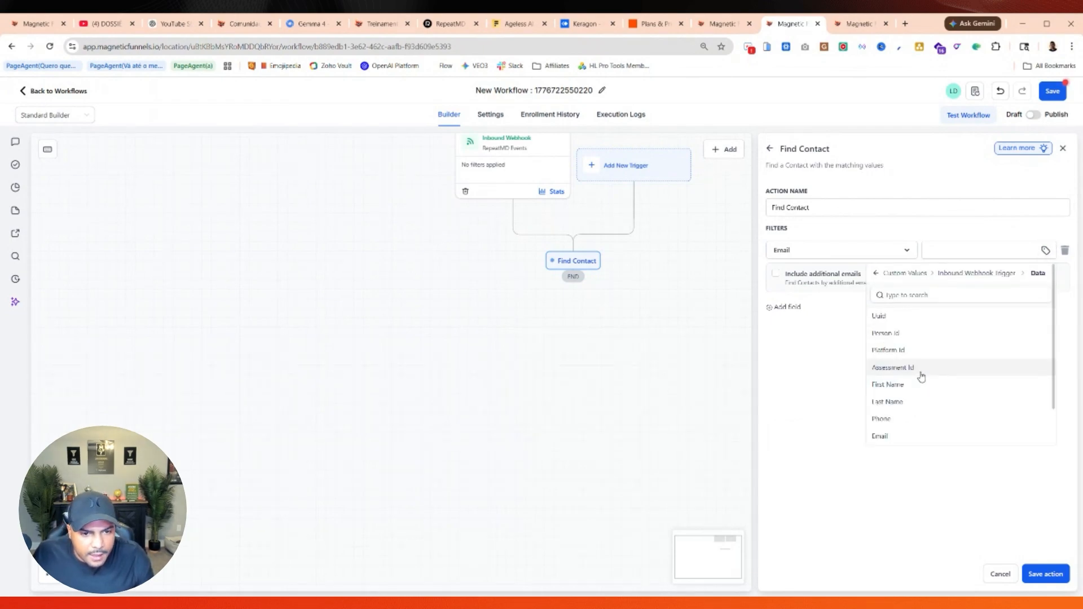
pyautogui.click(881, 436)
pyautogui.click(903, 353)
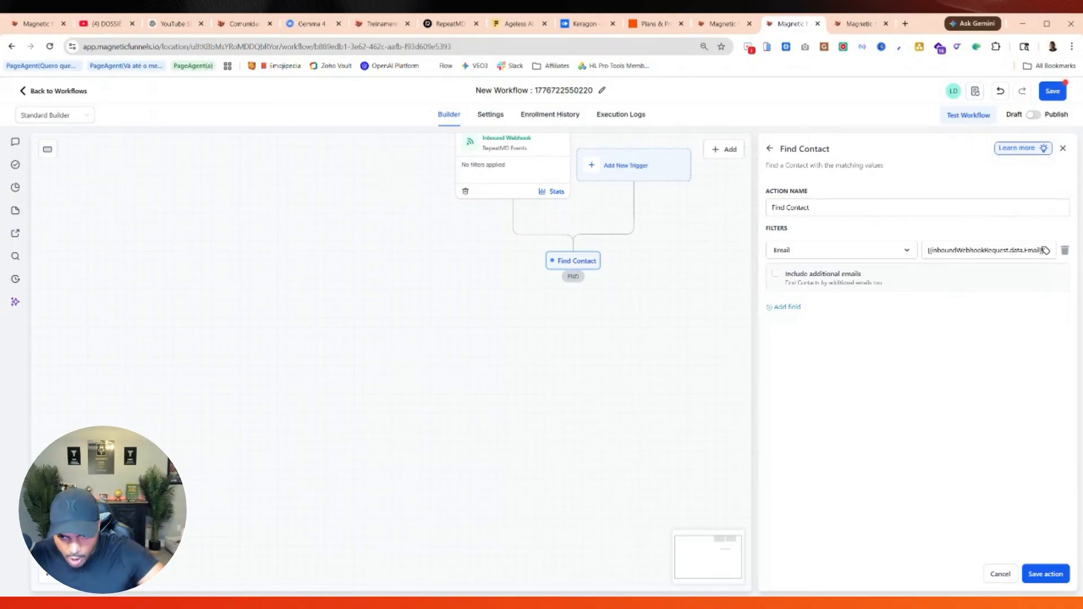
pyautogui.click(1047, 575)
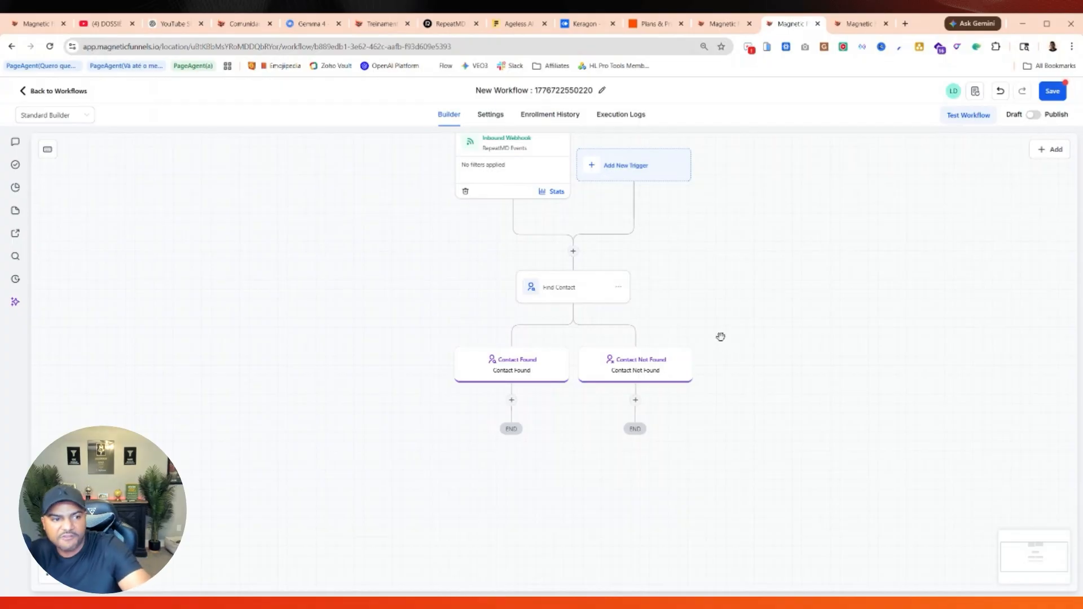
# Step: Rename the Find Contact action as Find Contact by Email and save it
pyautogui.click(573, 289)
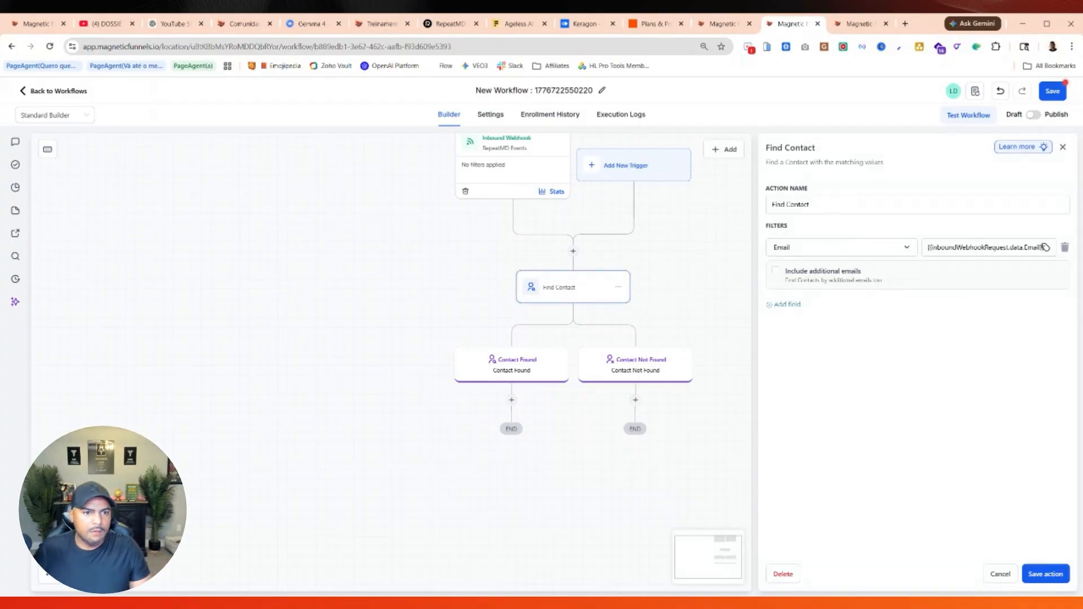
pyautogui.click(812, 204)
pyautogui.write('by Email')
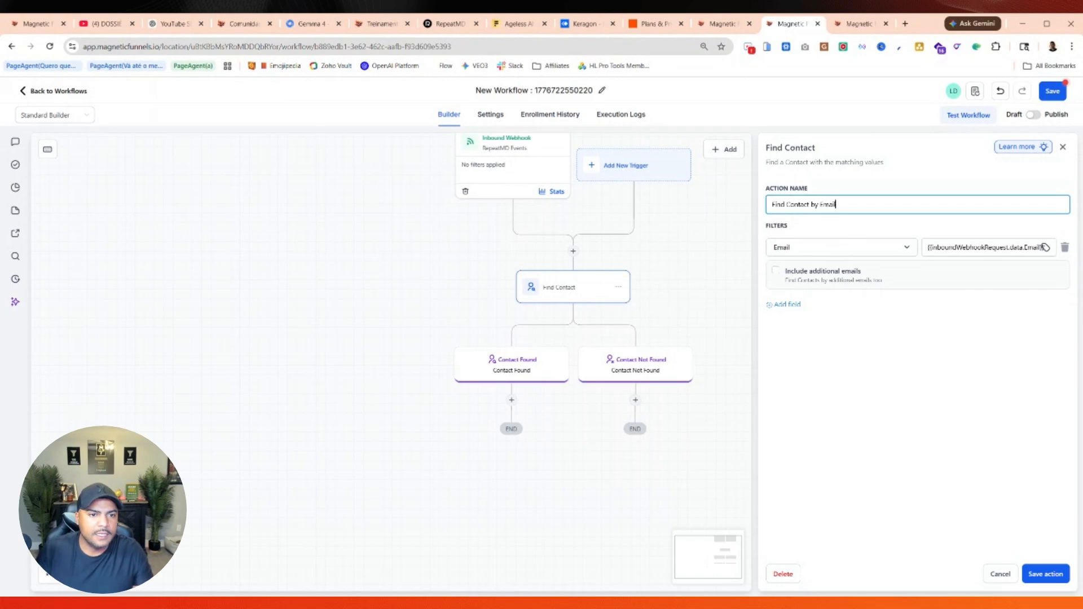
pyautogui.click(1046, 575)
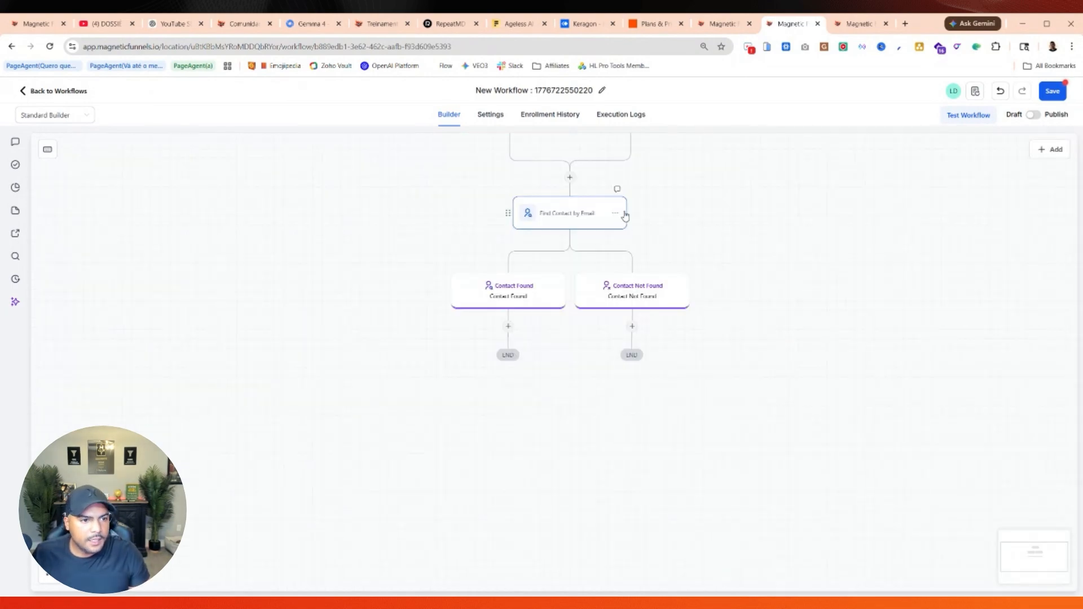
# Step: Copy the Find Contact by Email action and paste it below the Contact Not Found branch
pyautogui.click(623, 214)
pyautogui.click(668, 224)
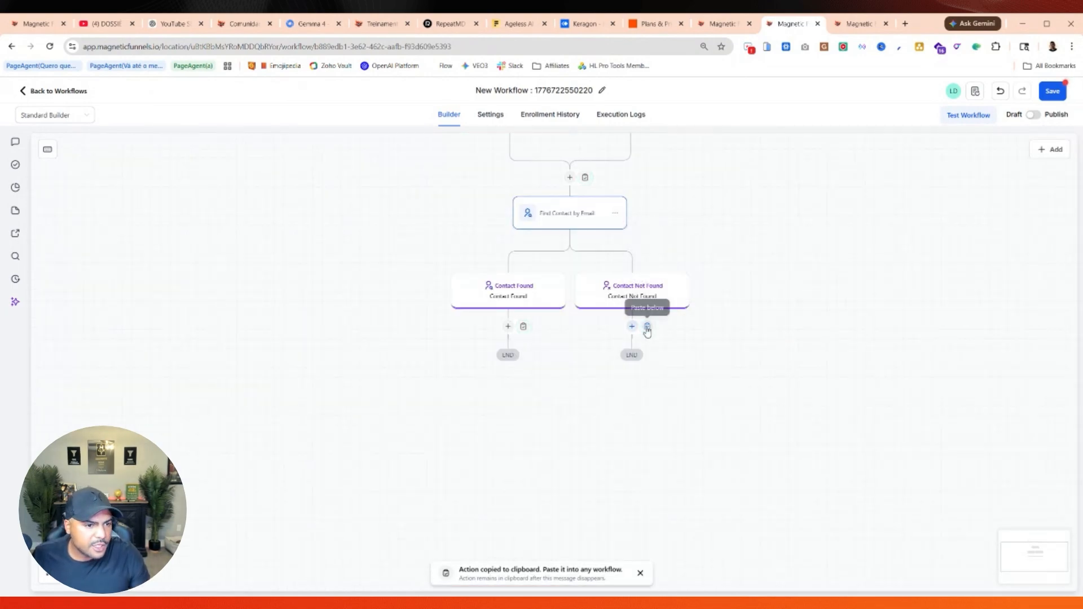
pyautogui.click(647, 327)
# Step: Rename the pasted action Find Contact by Phone, filter it by Phone using the webhook's Data Phone value, and save it
pyautogui.click(638, 367)
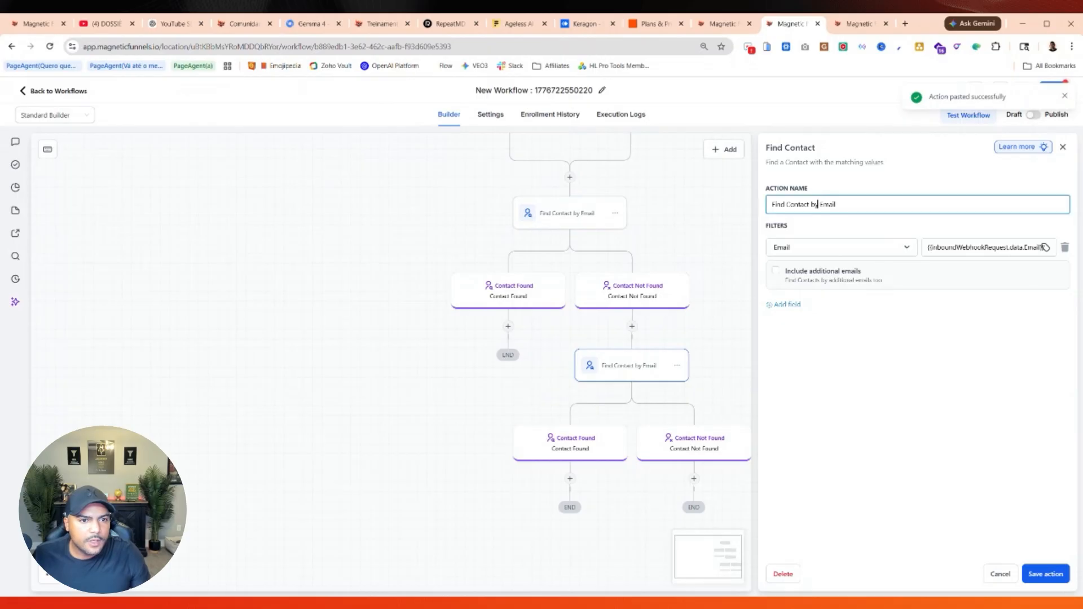
pyautogui.doubleClick(827, 204)
pyautogui.write('Phone')
pyautogui.click(832, 254)
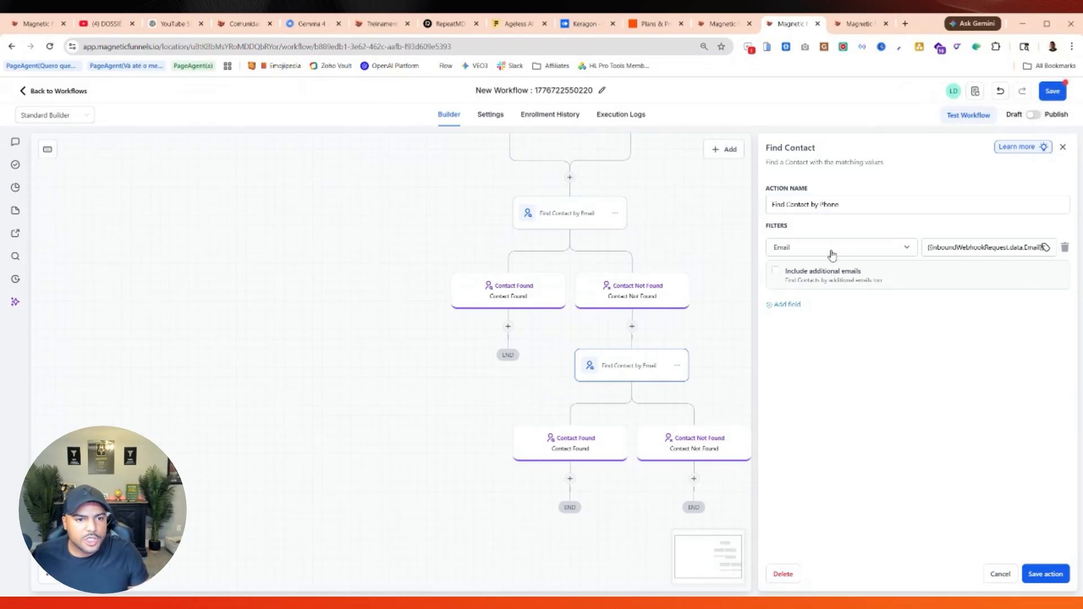
pyautogui.scroll(-1, 804, 363)
pyautogui.click(814, 395)
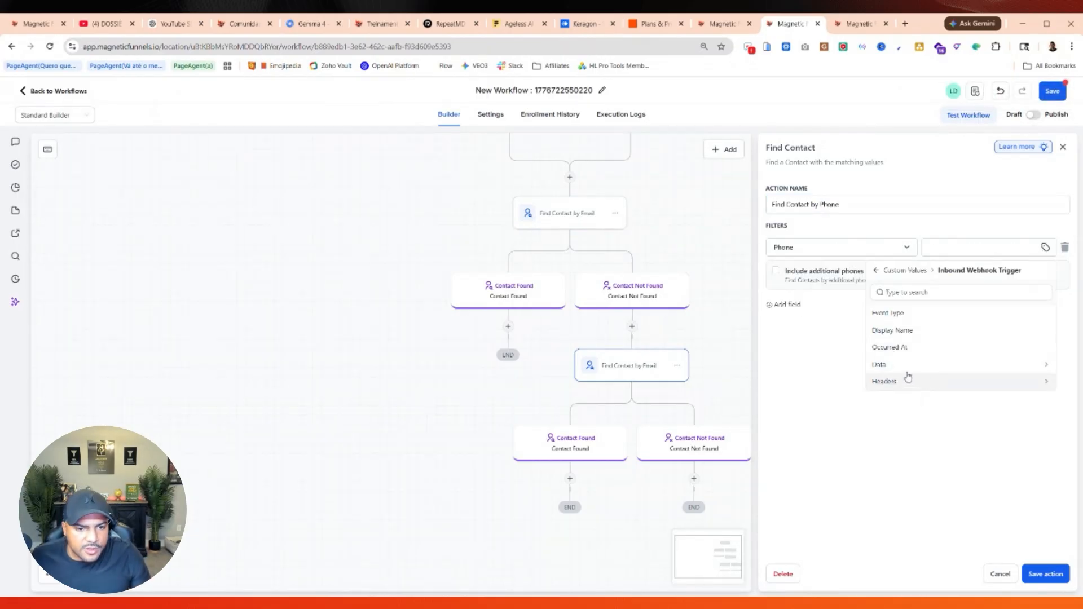
pyautogui.click(903, 366)
pyautogui.scroll(2, 931, 373)
pyautogui.click(899, 370)
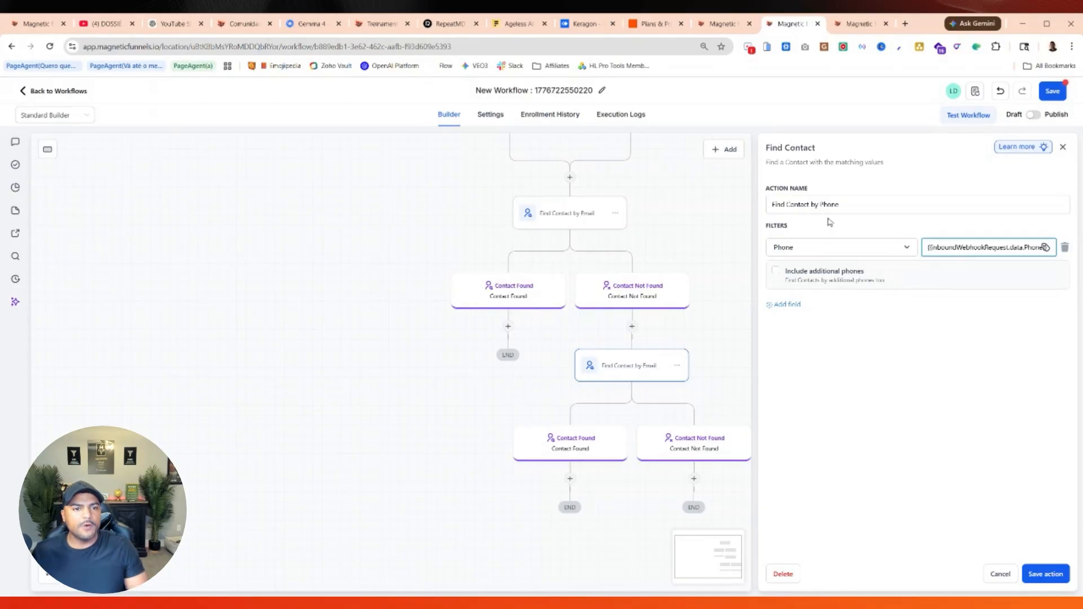
pyautogui.click(1044, 574)
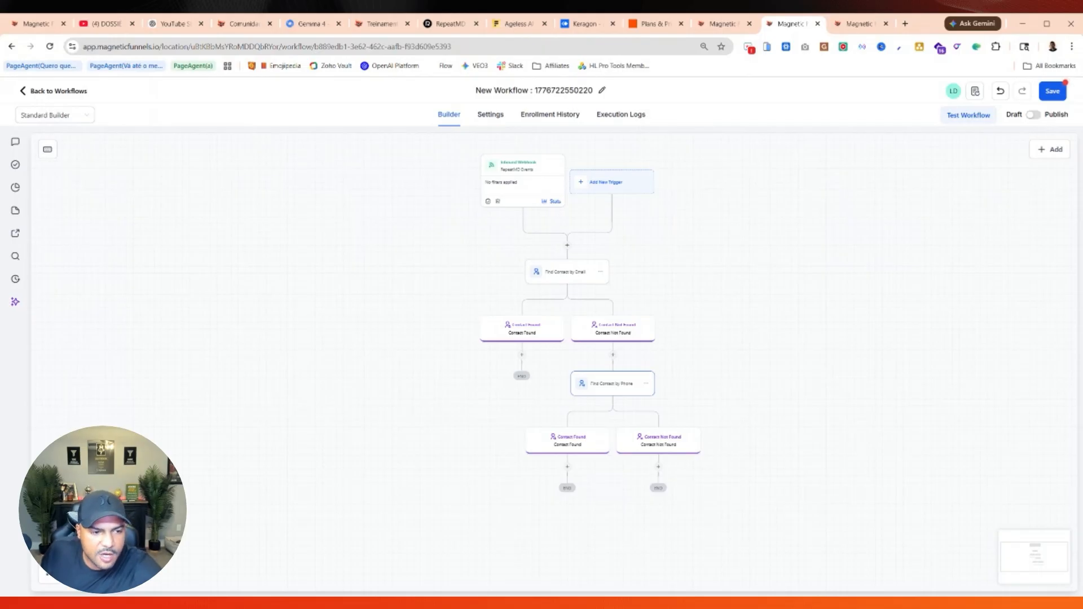
# Step: Add a Create Contact action below the Contact Not Found branch of Find Contact by Phone
pyautogui.click(658, 466)
pyautogui.write('crea')
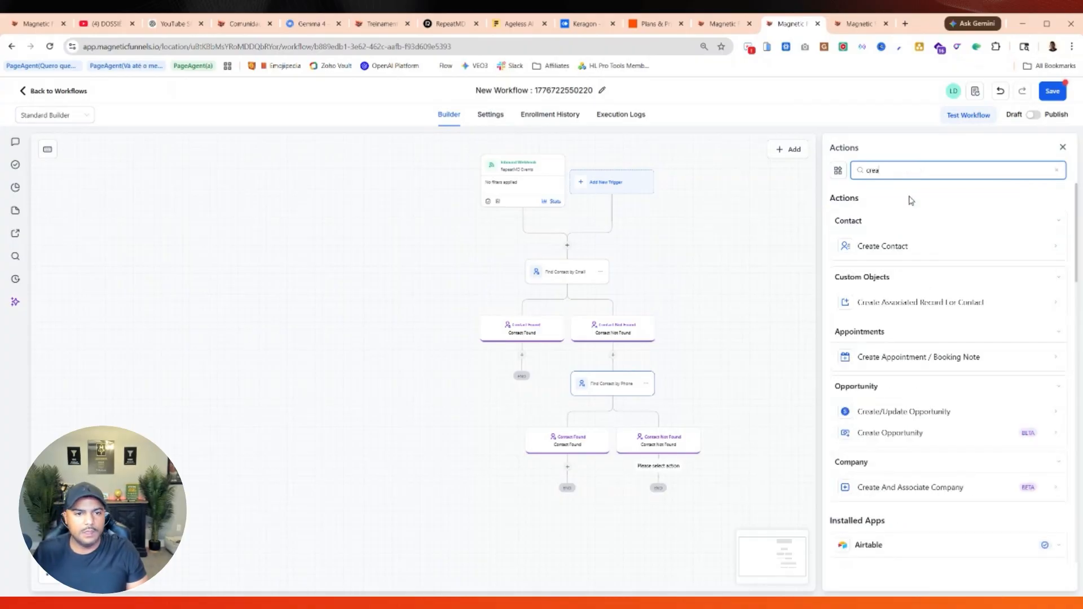
pyautogui.click(891, 246)
# Step: Map the Create Contact action's First Name field to the Inbound Webhook Trigger's Data First Name value
pyautogui.click(787, 254)
pyautogui.click(815, 251)
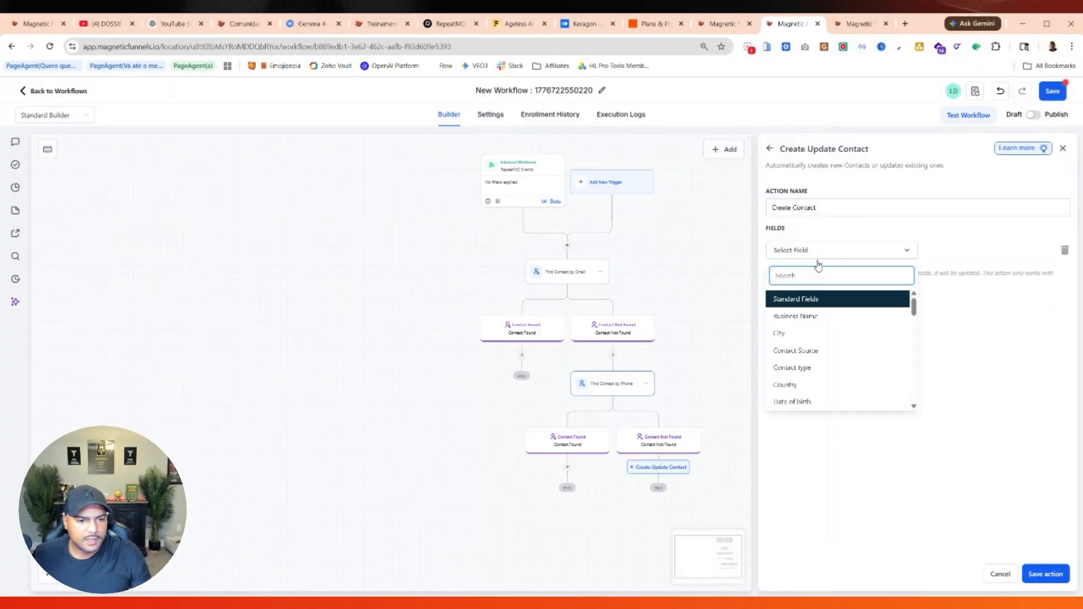
pyautogui.click(811, 343)
pyautogui.click(905, 315)
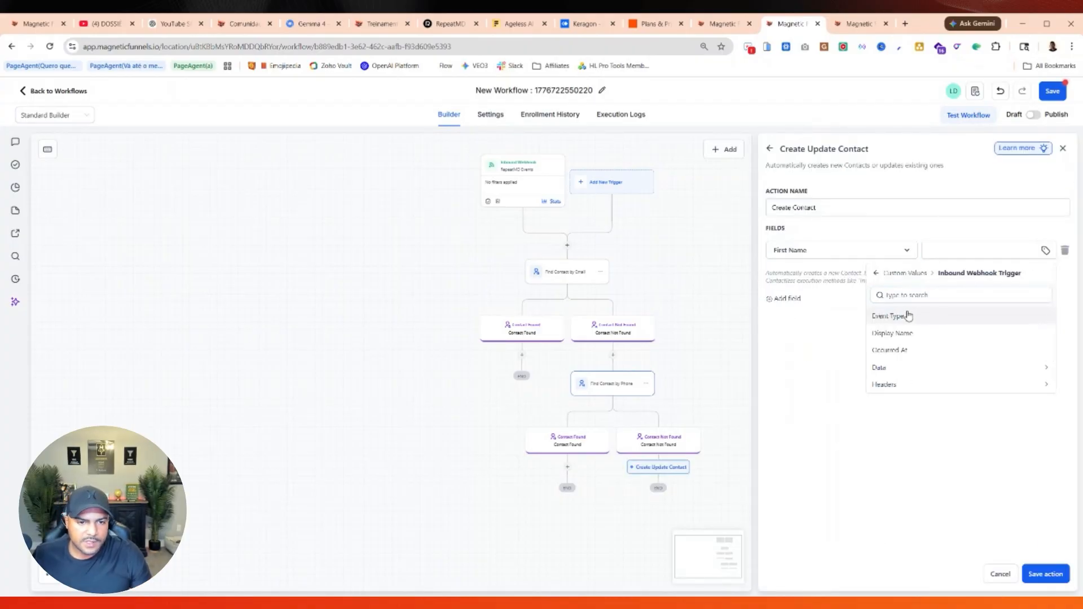
pyautogui.click(911, 368)
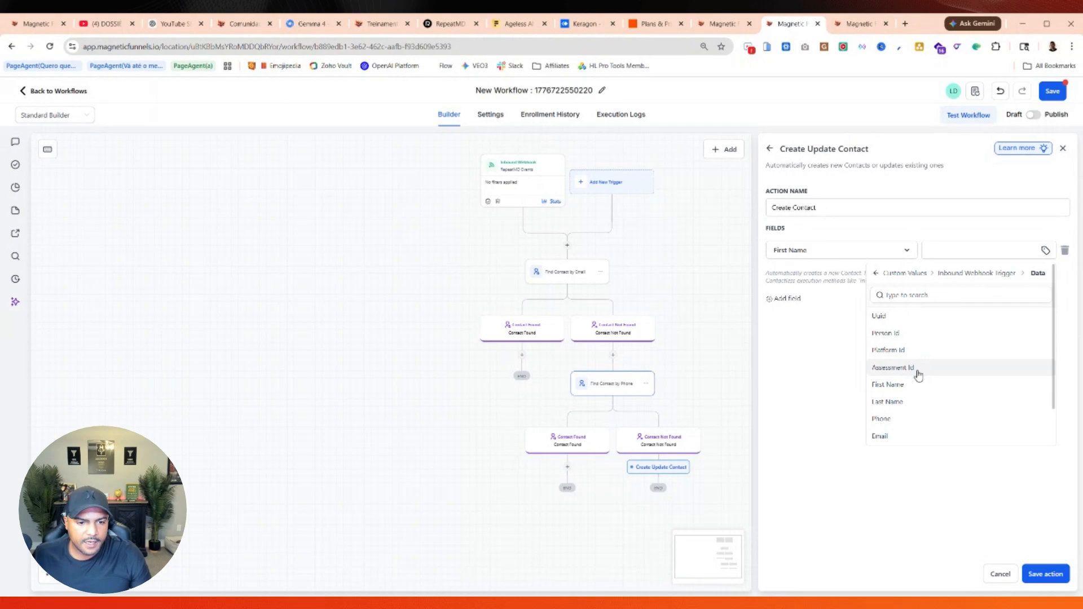
pyautogui.click(899, 387)
# Step: Add a Last Name field to the Create Contact action and map it to the webhook's Data Last Name value
pyautogui.click(787, 299)
pyautogui.click(816, 278)
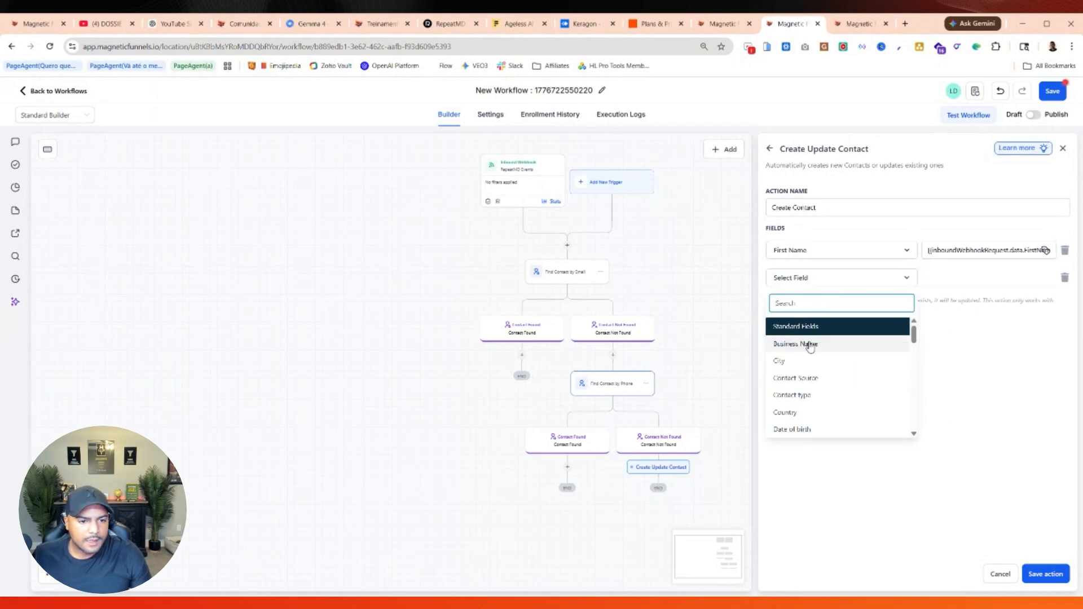
pyautogui.scroll(-2, 810, 344)
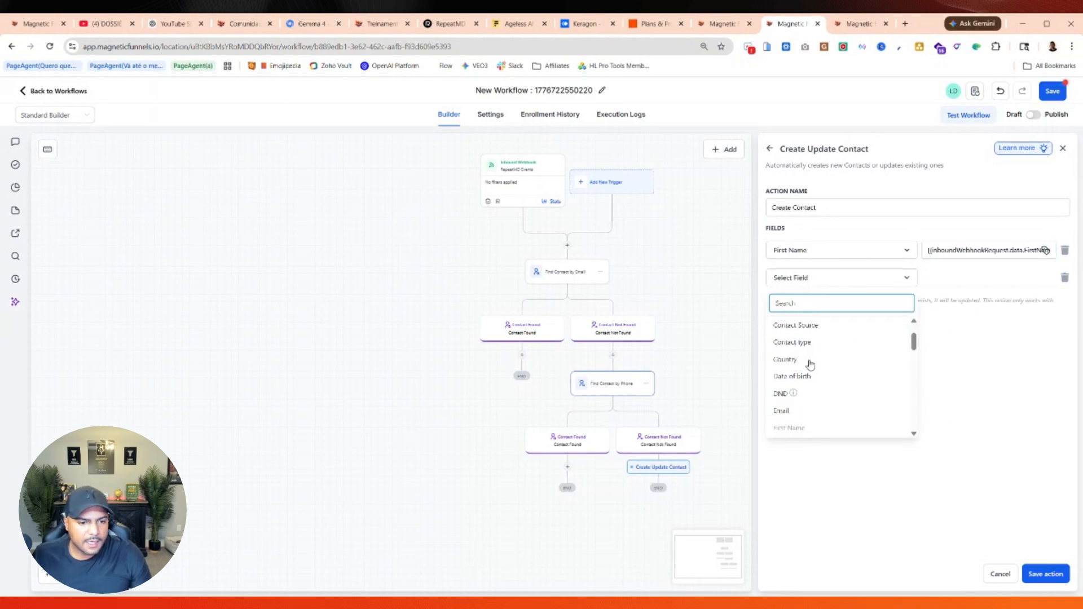
pyautogui.click(810, 370)
pyautogui.click(1046, 277)
pyautogui.click(905, 342)
pyautogui.click(913, 393)
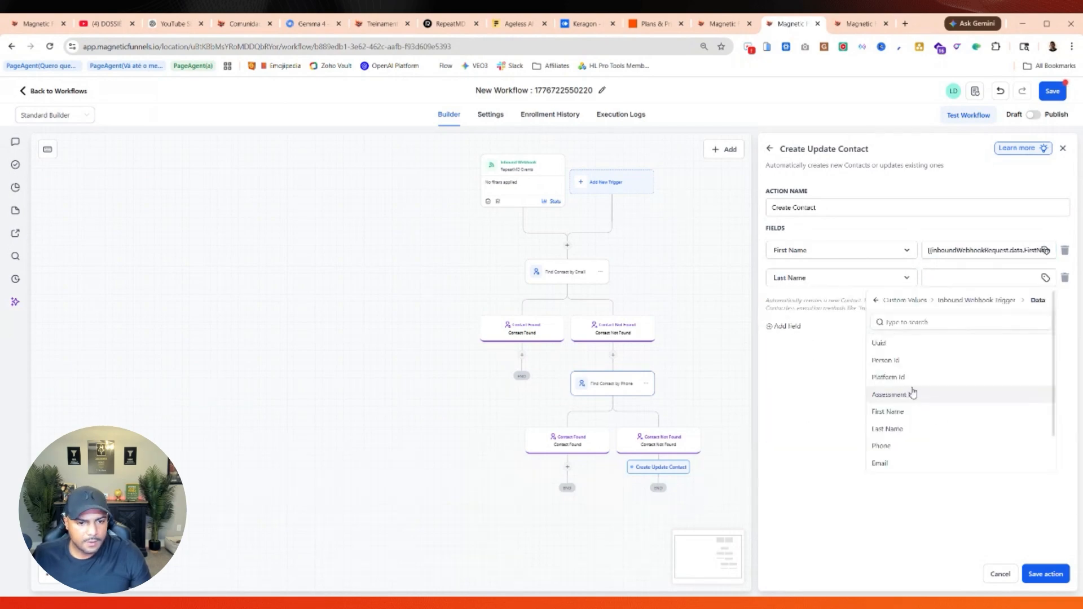
pyautogui.scroll(-2, 920, 395)
pyautogui.click(925, 382)
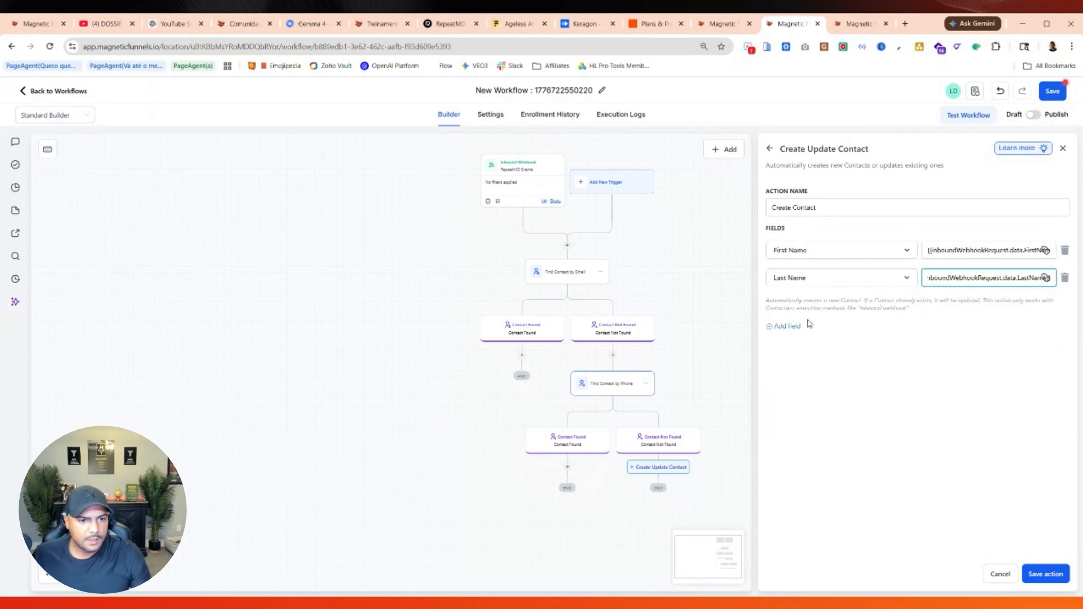
# Step: Add a Phone field to the Create Contact action and map it to the webhook's Data Phone value
pyautogui.click(788, 326)
pyautogui.click(824, 305)
pyautogui.scroll(-3, 827, 384)
pyautogui.click(807, 395)
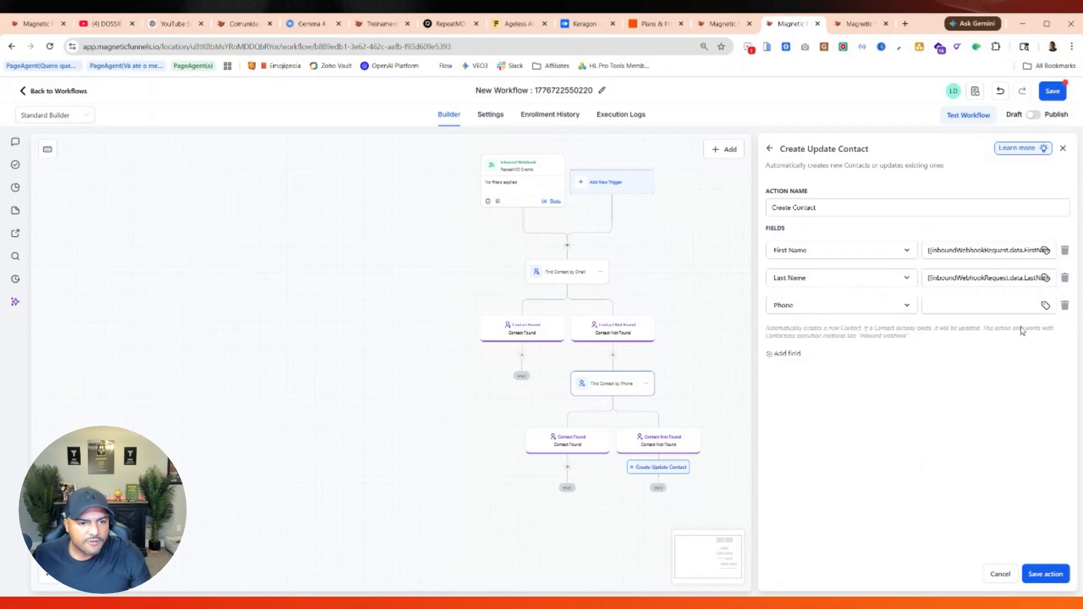
pyautogui.click(1046, 305)
# Step: Add Email and Postal code fields to the Create Contact action, mapped to the webhook's Data Email and Data Zip values
pyautogui.click(788, 354)
pyautogui.click(818, 333)
pyautogui.scroll(-2, 796, 398)
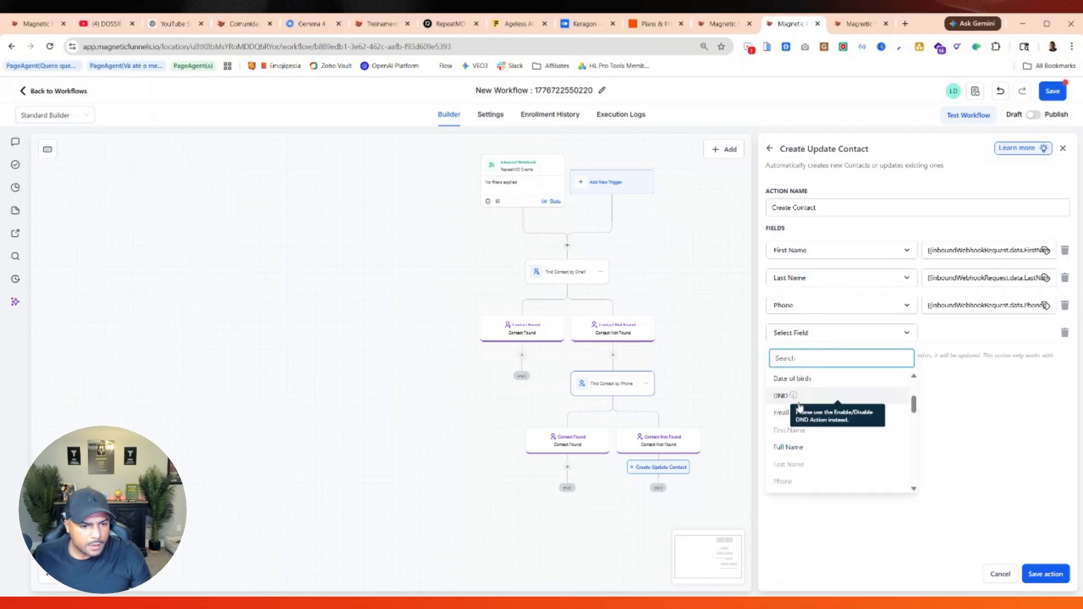
pyautogui.click(793, 413)
pyautogui.click(787, 381)
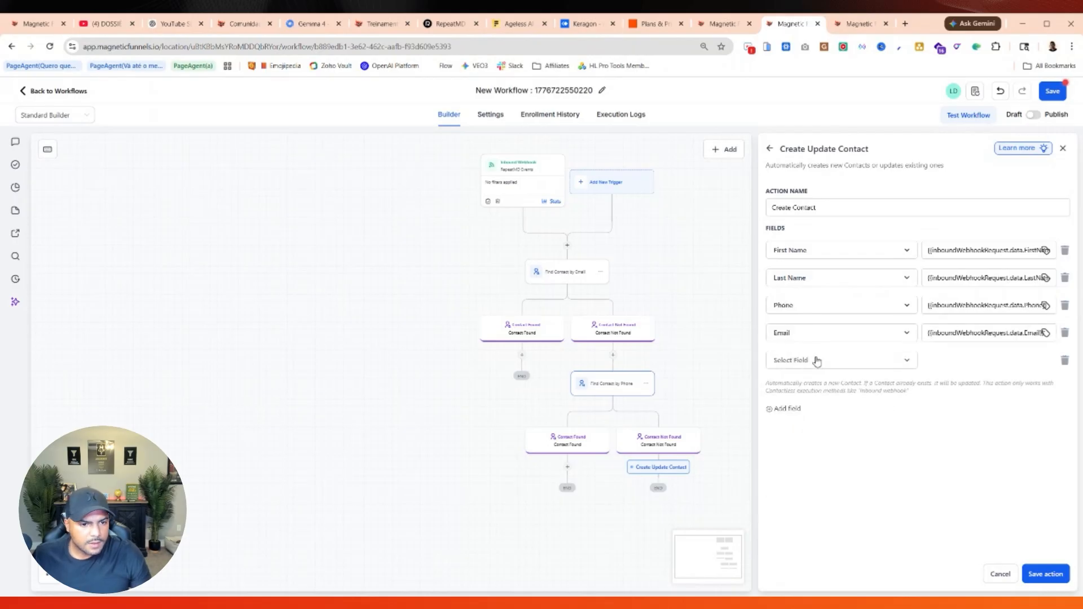
pyautogui.click(816, 361)
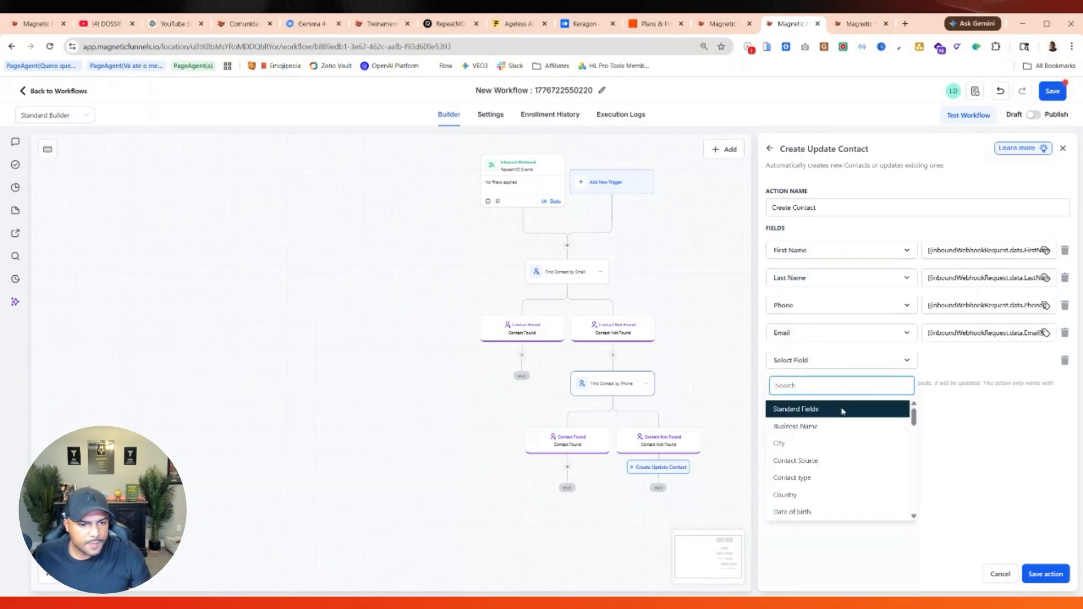
pyautogui.scroll(-5, 829, 441)
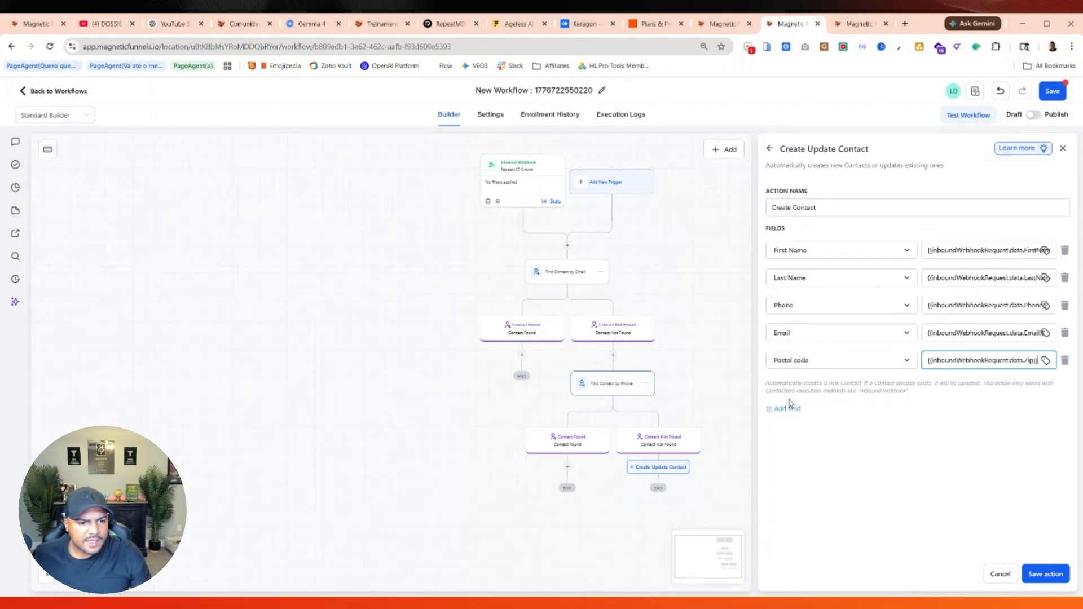
pyautogui.click(790, 406)
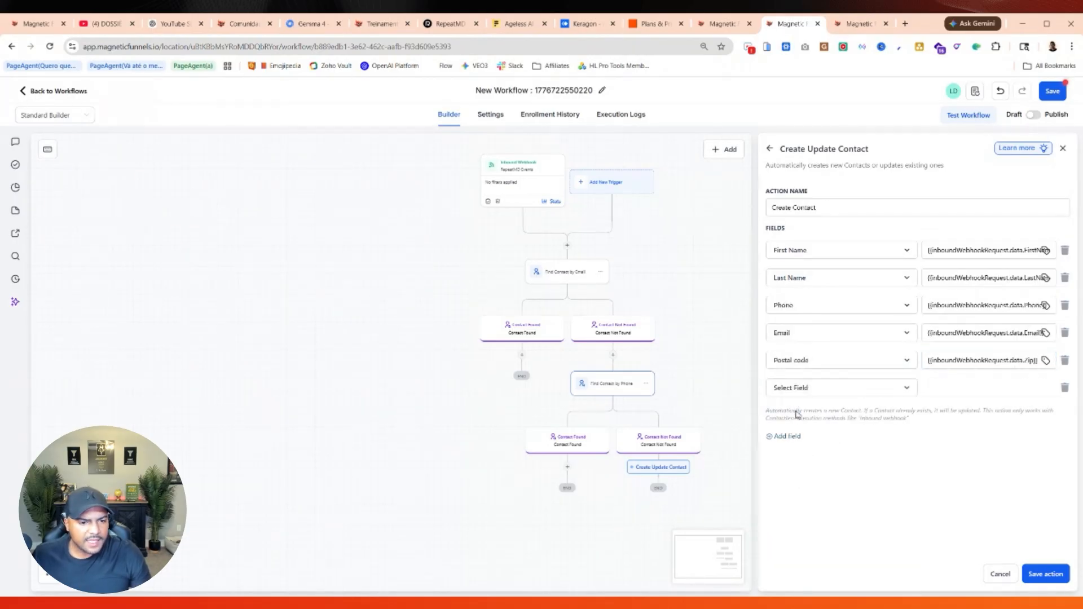
pyautogui.click(822, 389)
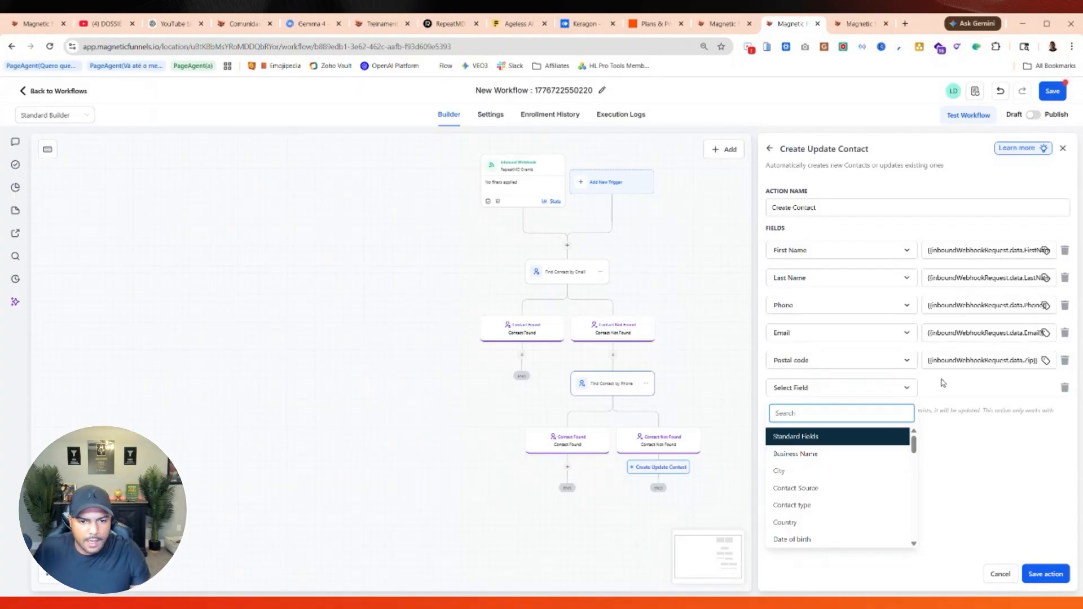
pyautogui.click(797, 453)
pyautogui.click(1045, 387)
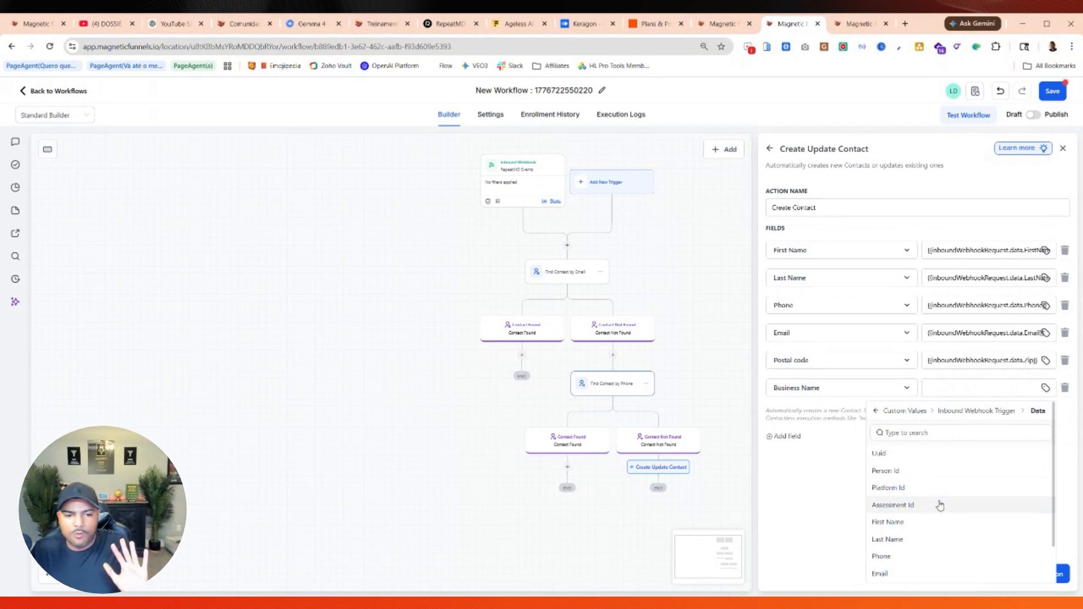
pyautogui.scroll(-1, 940, 505)
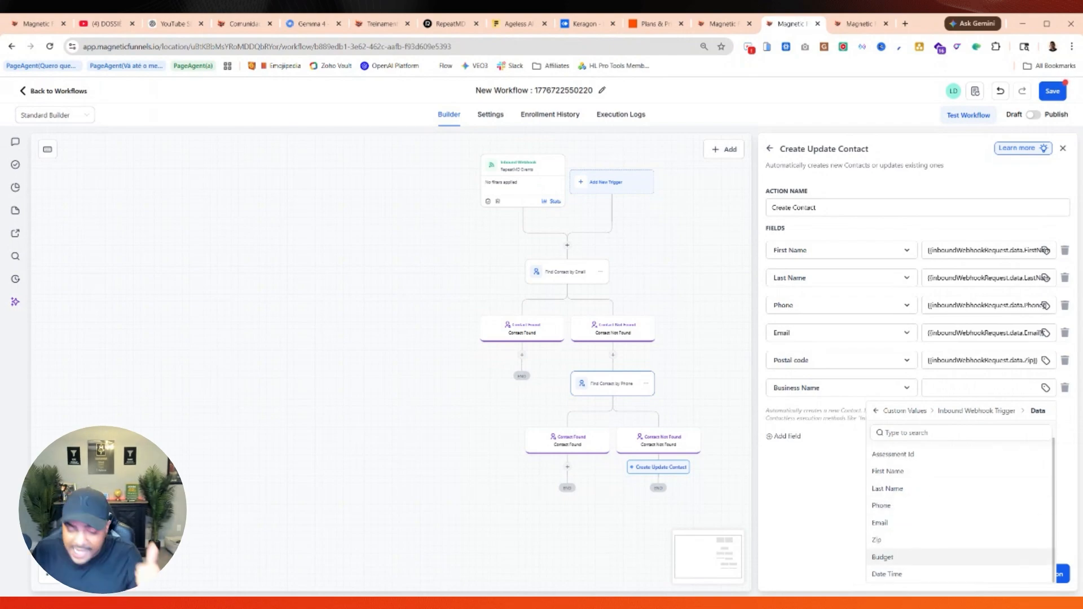
pyautogui.scroll(1, 899, 558)
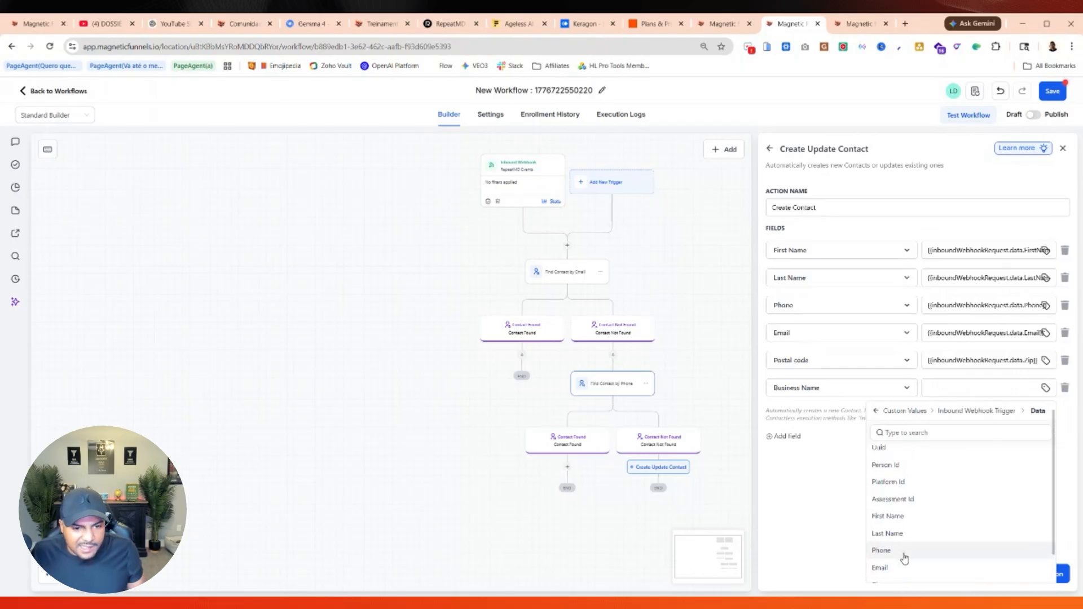
pyautogui.scroll(-1, 909, 575)
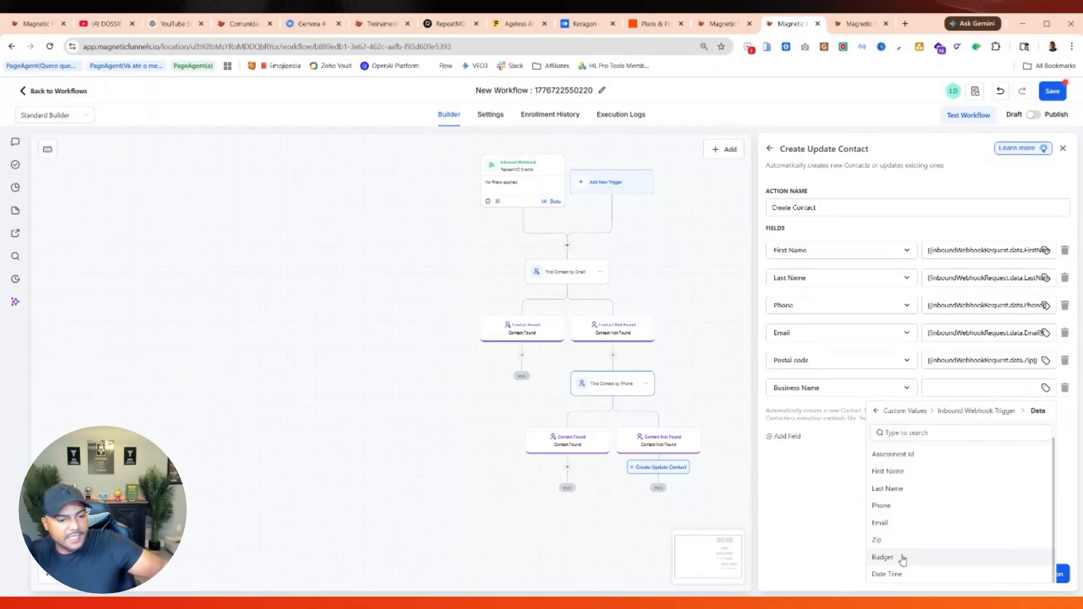
pyautogui.click(1064, 388)
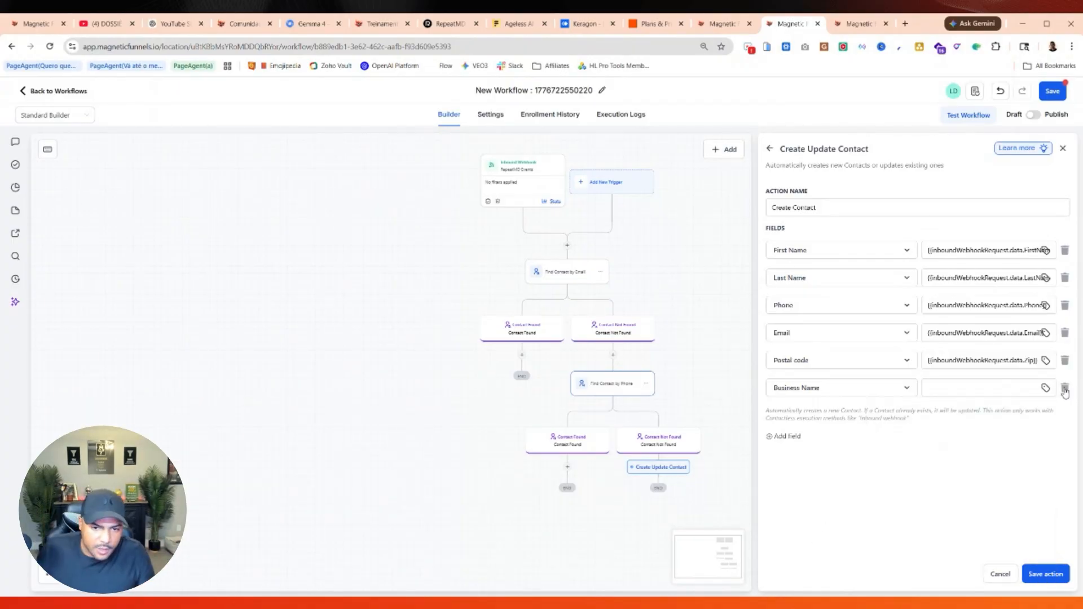
pyautogui.click(1064, 387)
# Step: Save the Create Contact action under the name Create Contact
pyautogui.tripleClick(807, 208)
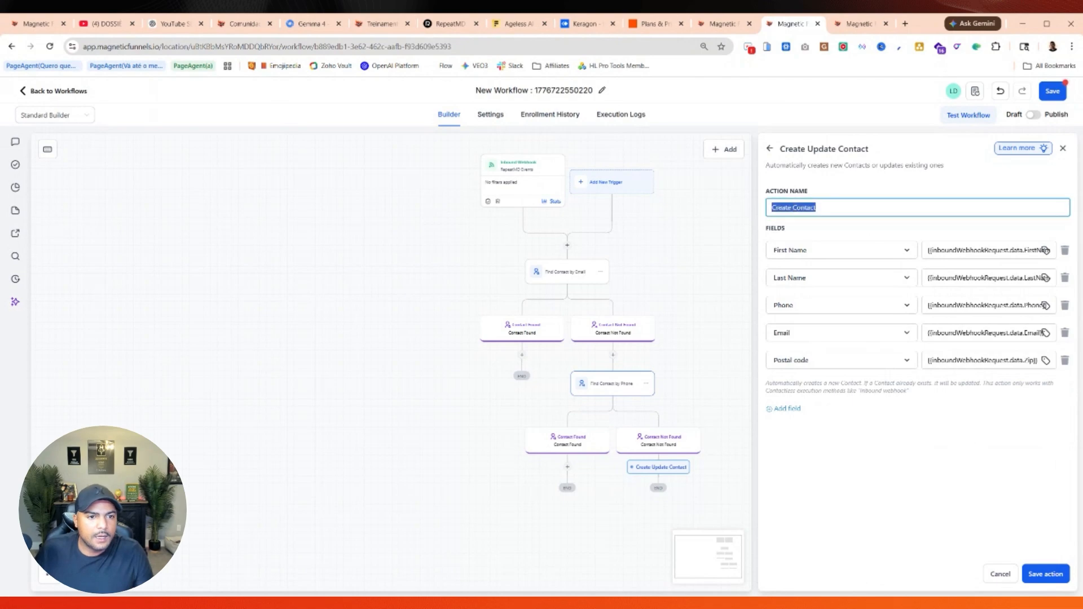
pyautogui.click(874, 420)
pyautogui.click(1041, 576)
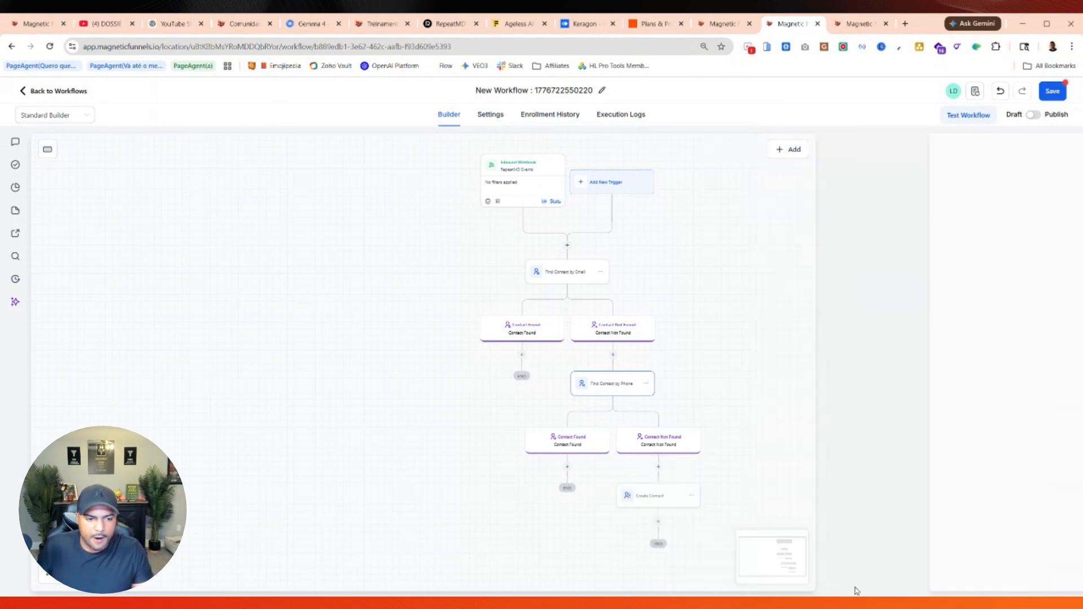
pyautogui.moveTo(897, 268); pyautogui.dragTo(965, 305)
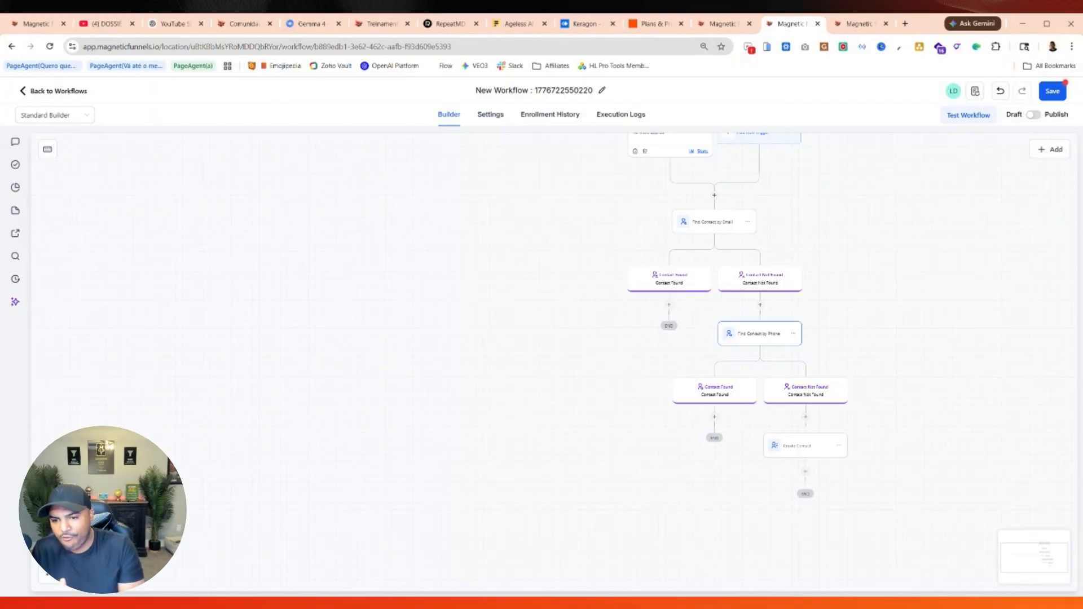
# Step: Add a Contact Source field with its value to the Create Contact action, and save the action and the workflow
pyautogui.click(801, 446)
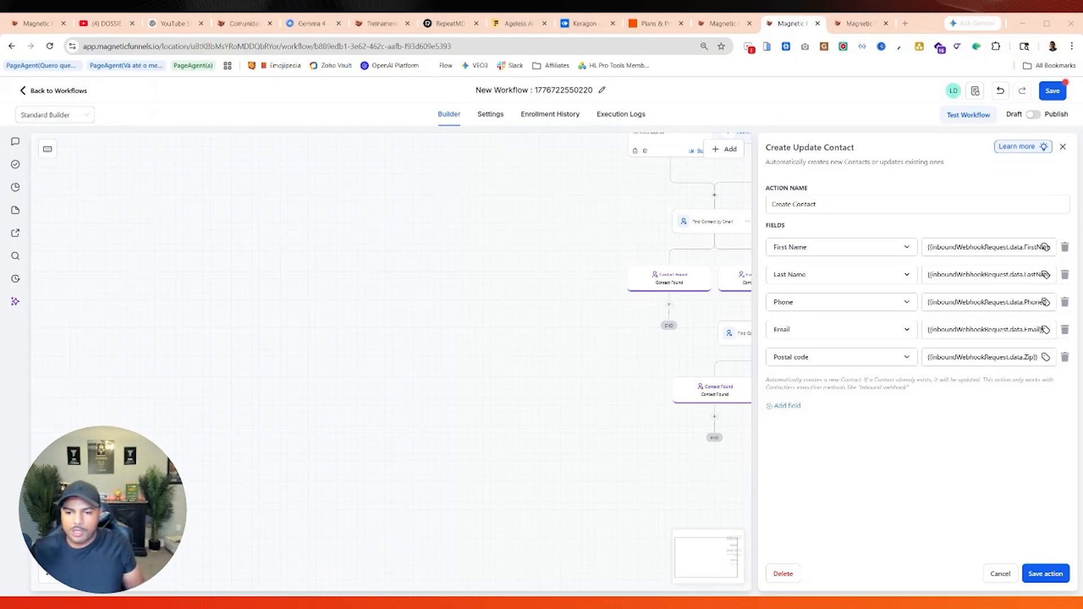
pyautogui.click(784, 406)
pyautogui.click(800, 385)
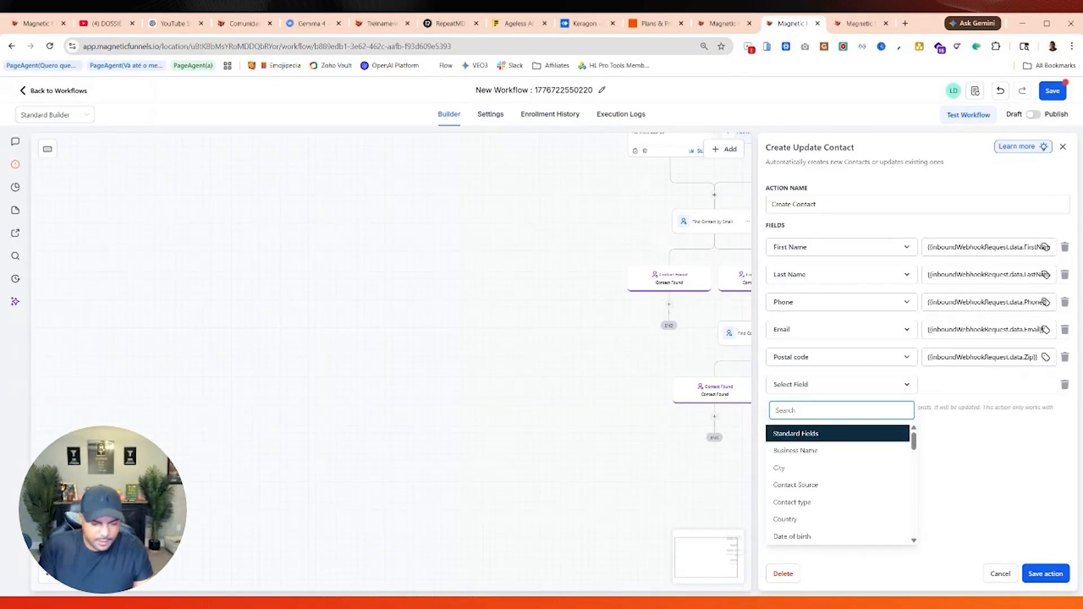
pyautogui.click(782, 485)
pyautogui.click(993, 386)
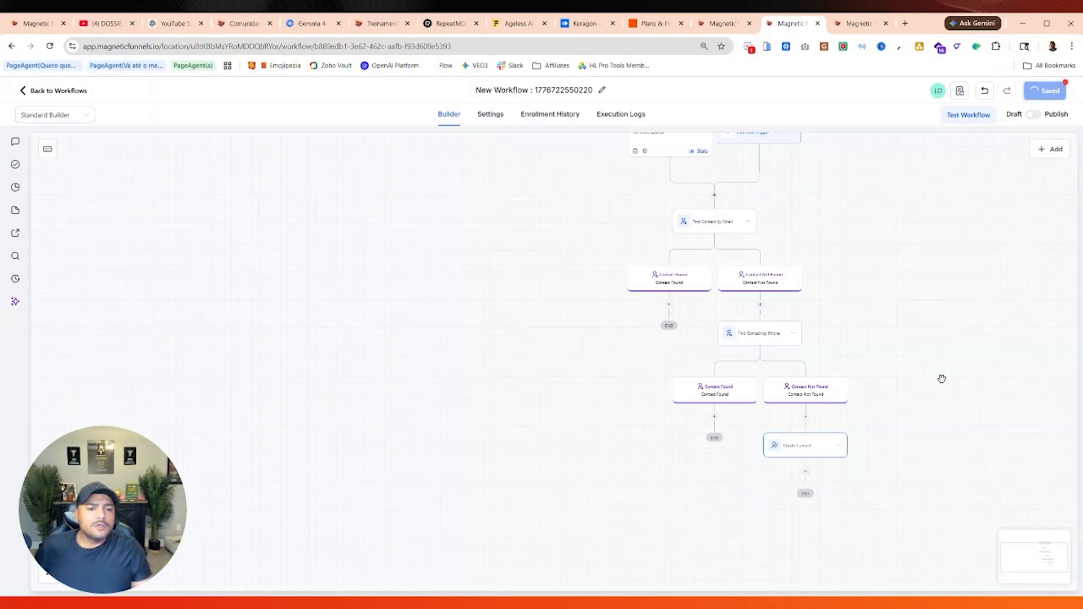
# Step: Add a Find Opportunity action below the Create Contact action
pyautogui.moveTo(943, 380); pyautogui.dragTo(971, 381)
pyautogui.moveTo(956, 331); pyautogui.dragTo(880, 342)
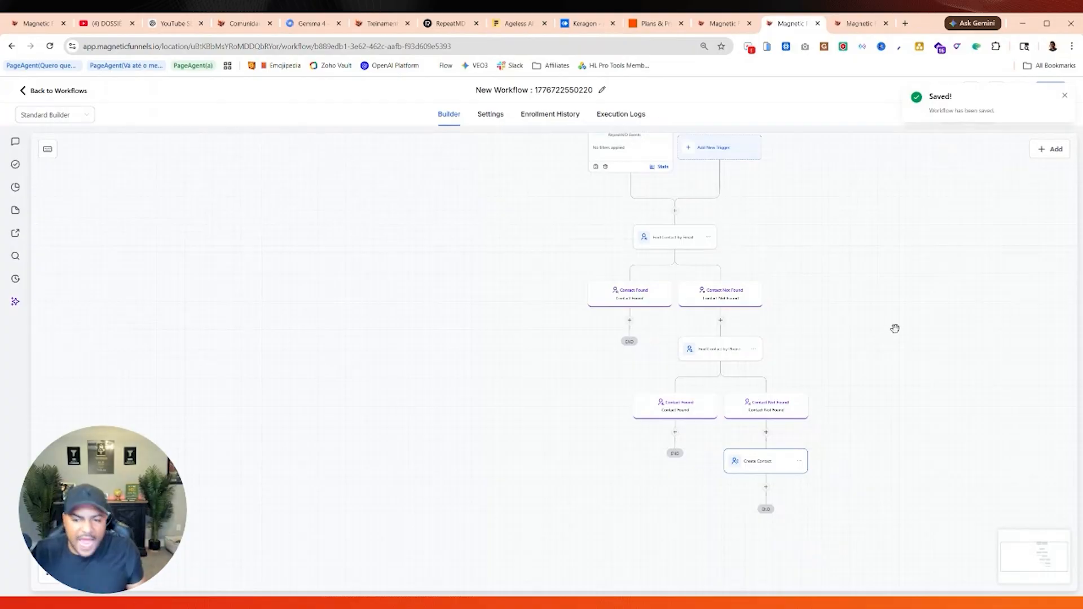
pyautogui.scroll(-2, 897, 328)
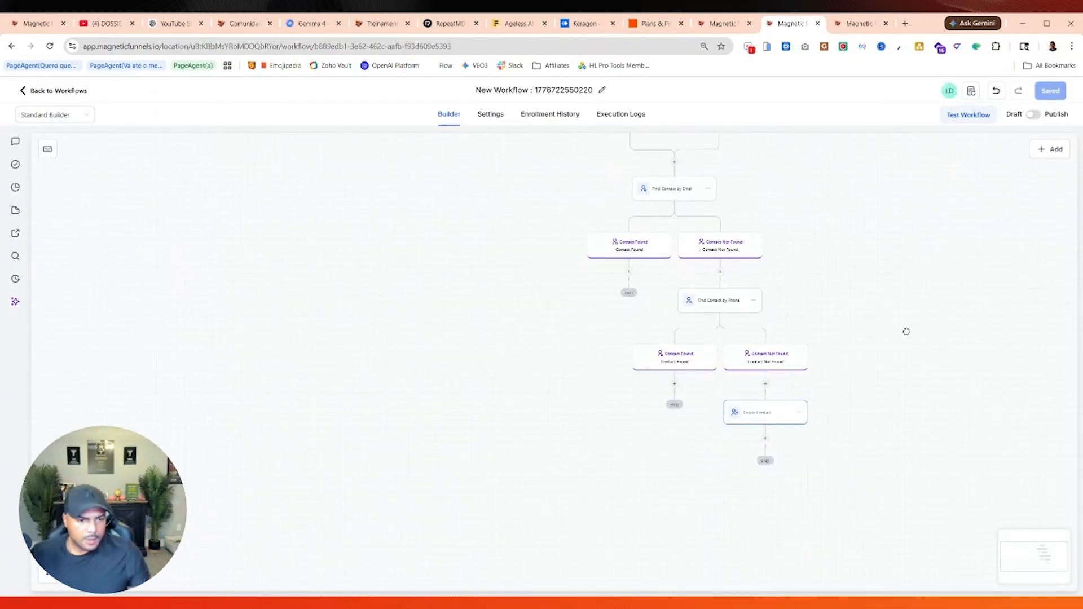
pyautogui.click(765, 439)
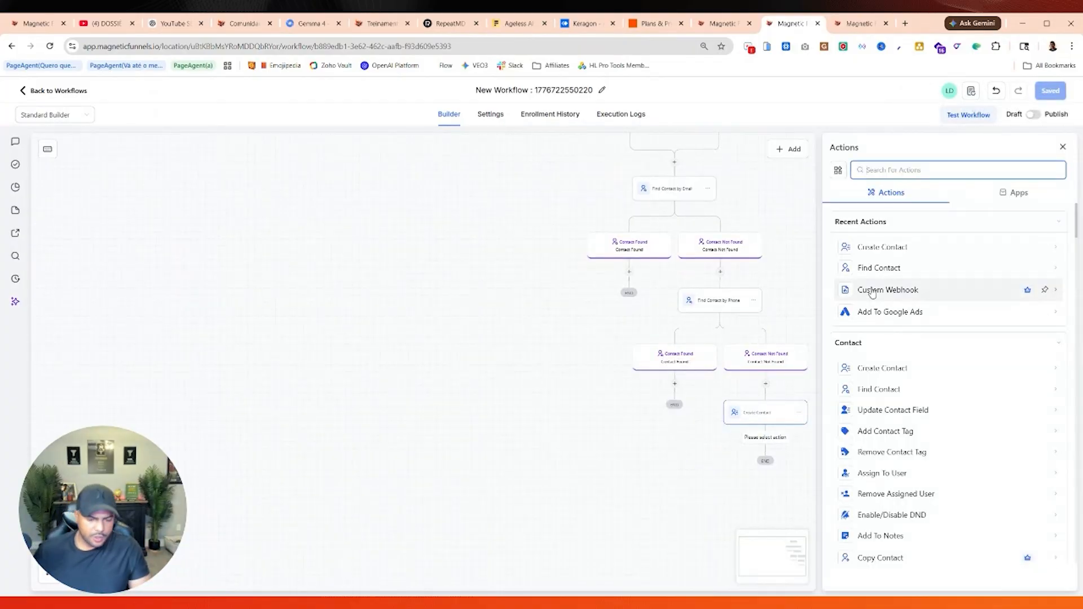
pyautogui.write('find')
pyautogui.click(884, 355)
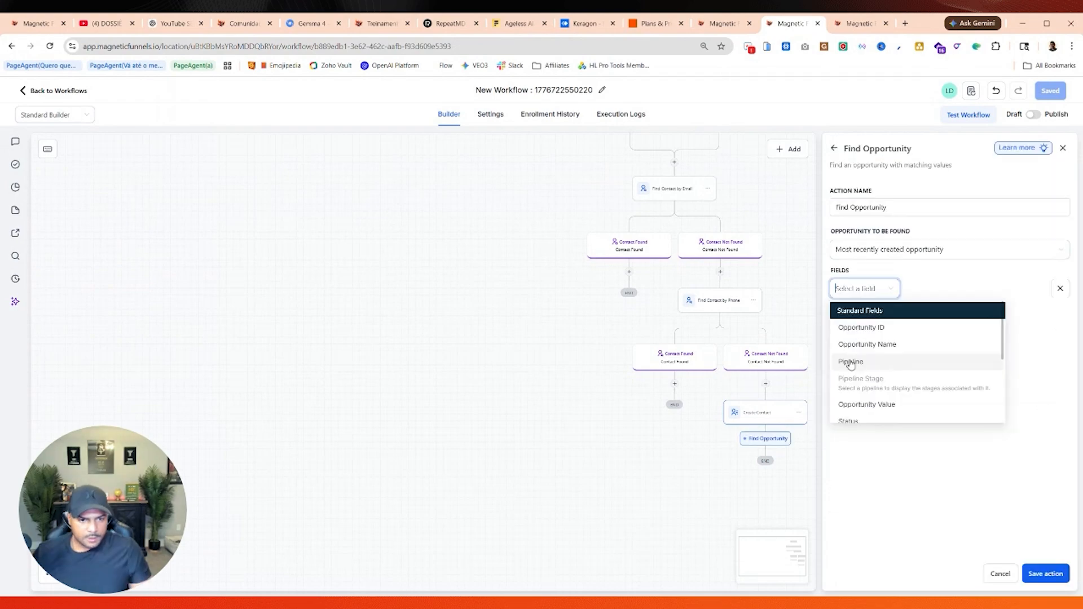
# Step: Filter the Find Opportunity action by Pipeline Is New Lead Pipeline, and save the action
pyautogui.click(858, 360)
pyautogui.click(937, 288)
pyautogui.click(918, 316)
pyautogui.click(987, 293)
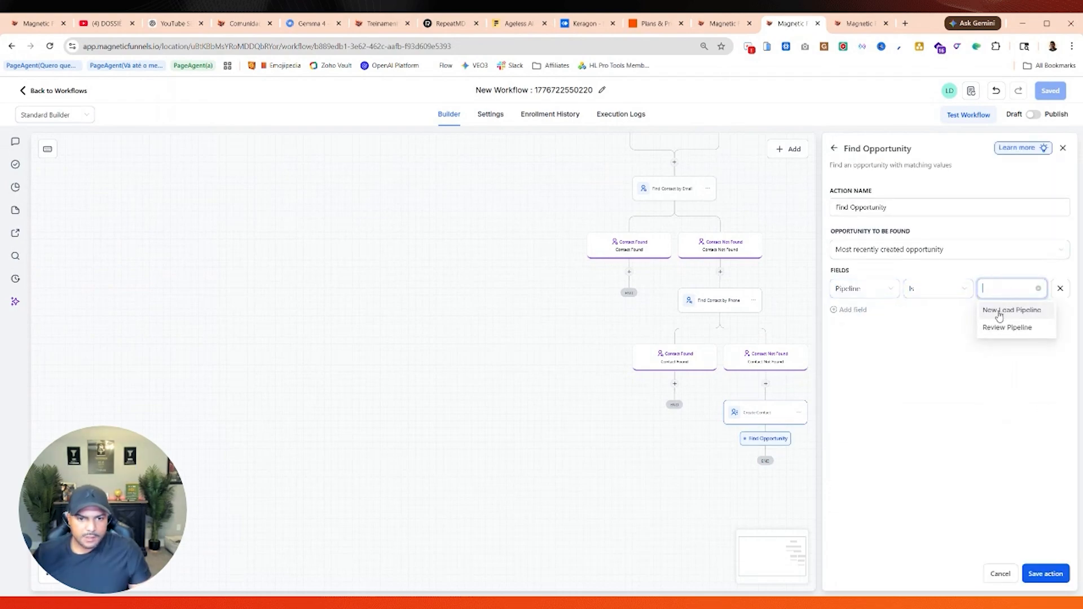
pyautogui.click(1002, 312)
pyautogui.click(1045, 574)
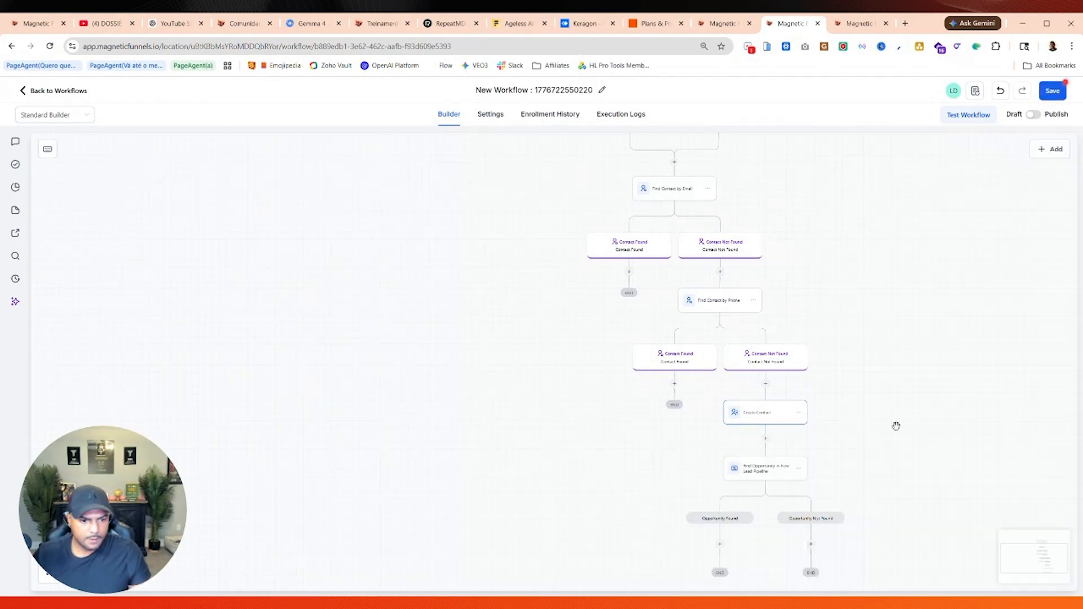
pyautogui.moveTo(901, 437); pyautogui.dragTo(908, 314)
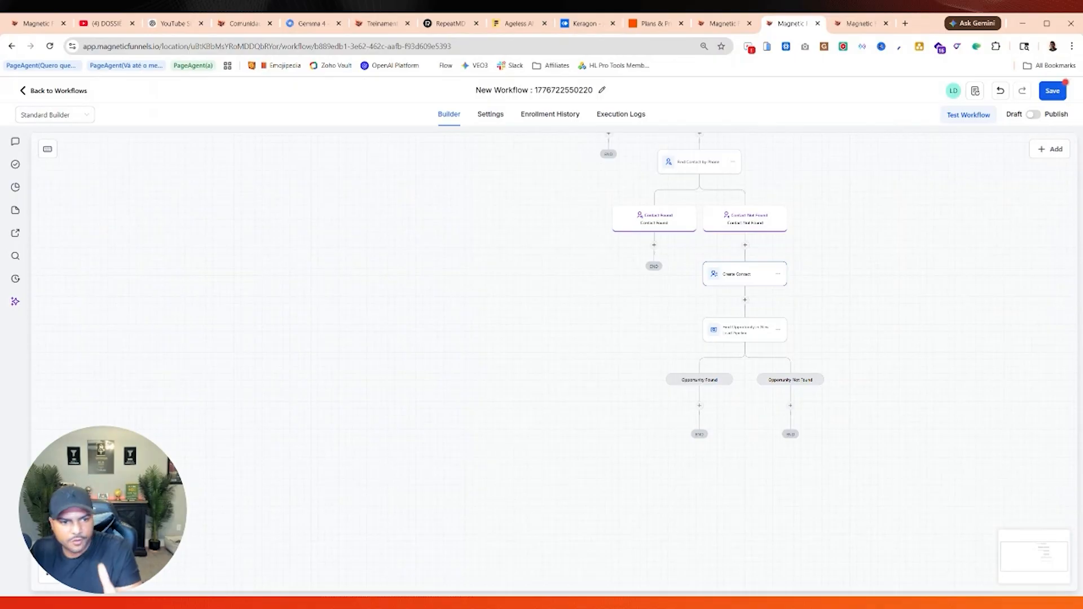
pyautogui.moveTo(916, 329); pyautogui.dragTo(941, 272)
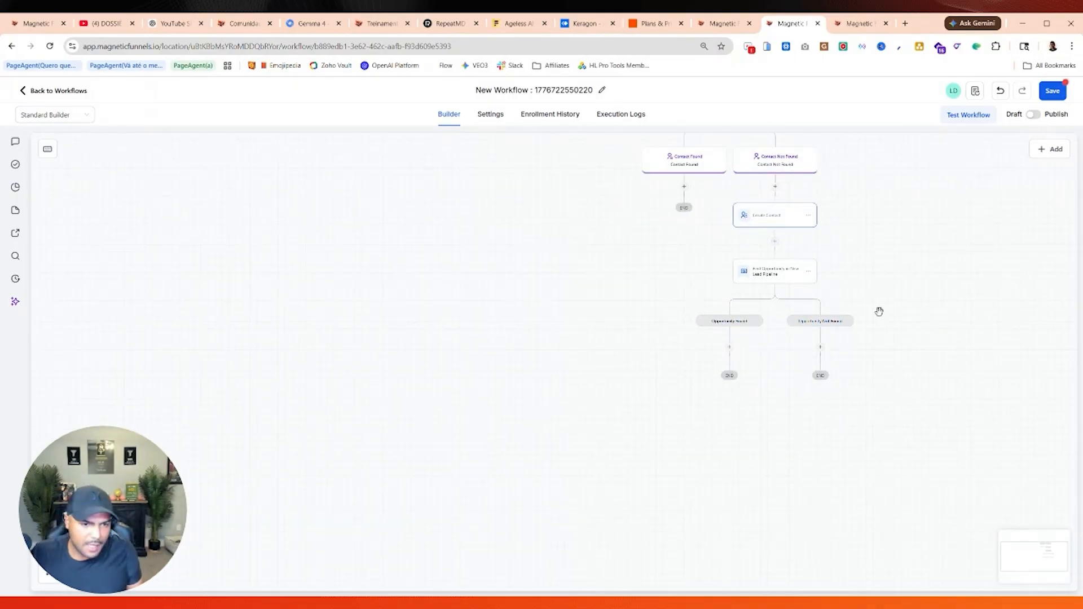
pyautogui.scroll(5, 844, 336)
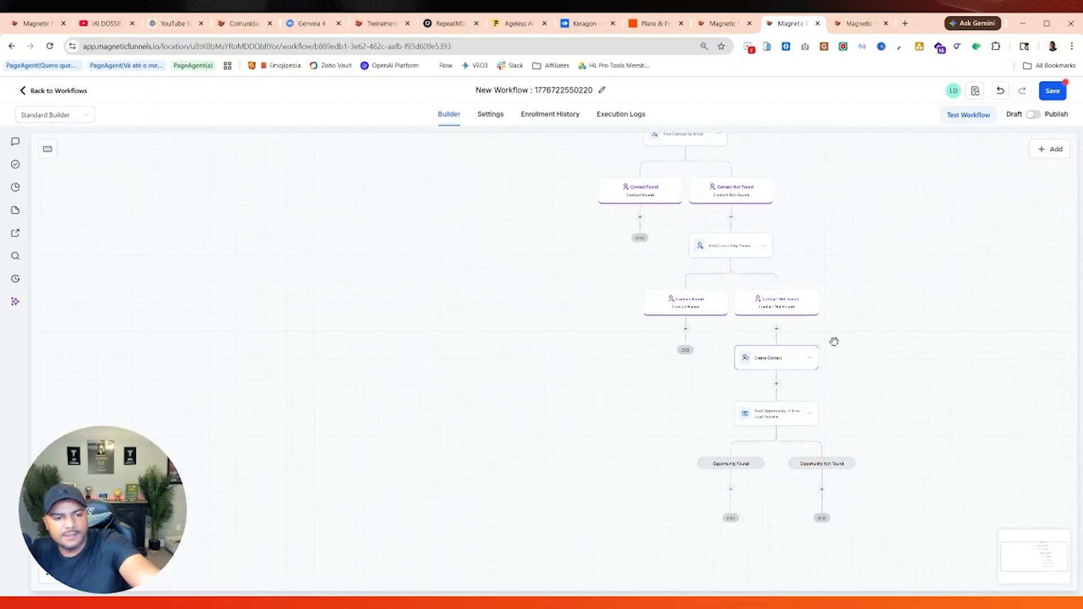
# Step: Try to add a Create Opportunity action with a Pipeline Stage field on the Opportunity Not Found branch
pyautogui.scroll(1, 843, 323)
pyautogui.moveTo(843, 323); pyautogui.dragTo(810, 307)
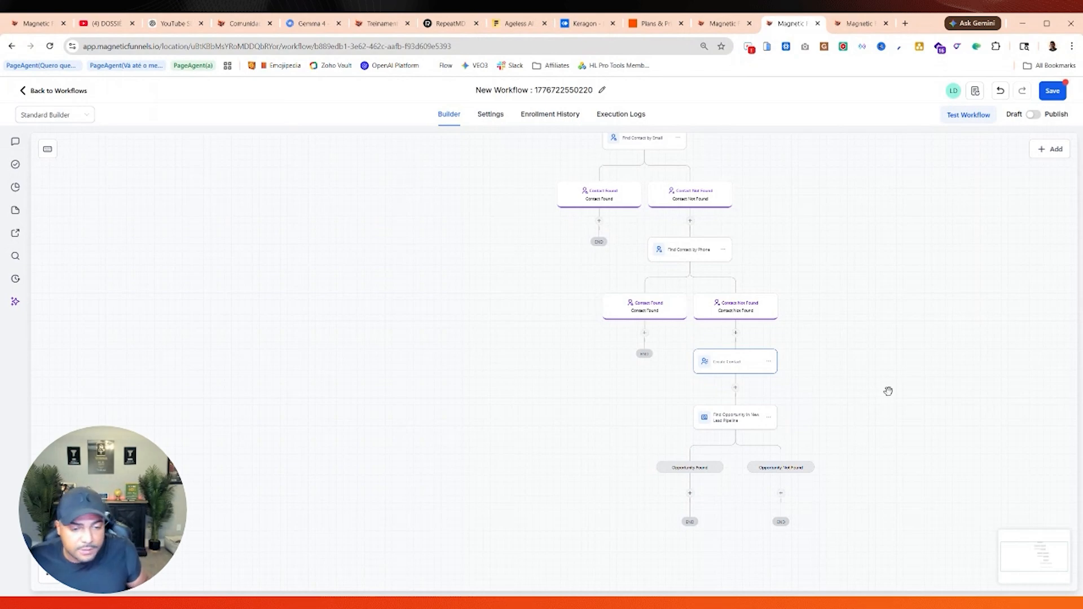
pyautogui.moveTo(888, 391); pyautogui.dragTo(891, 293)
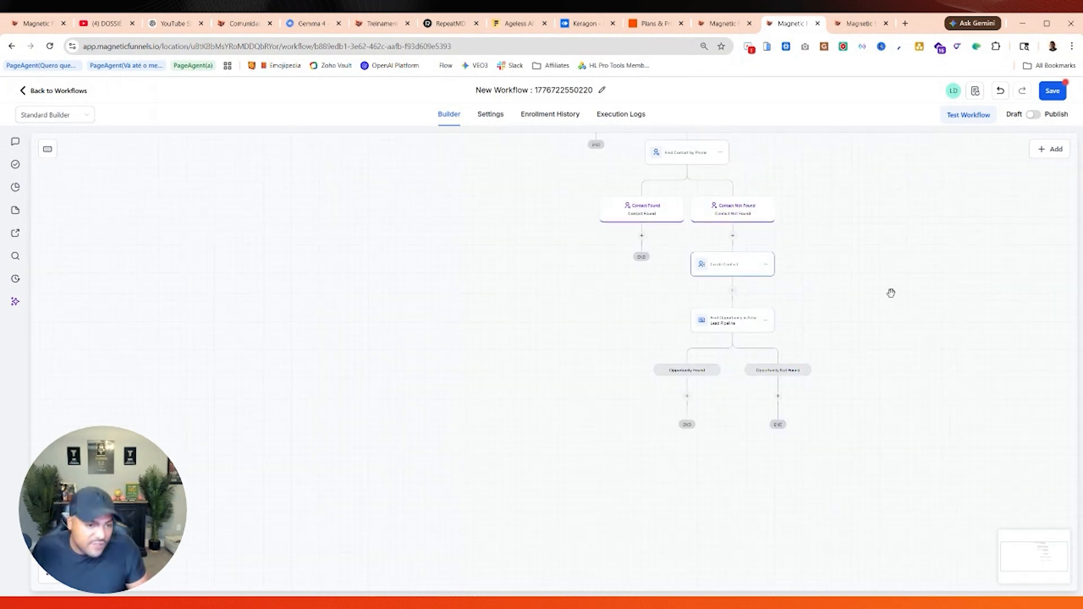
pyautogui.click(778, 397)
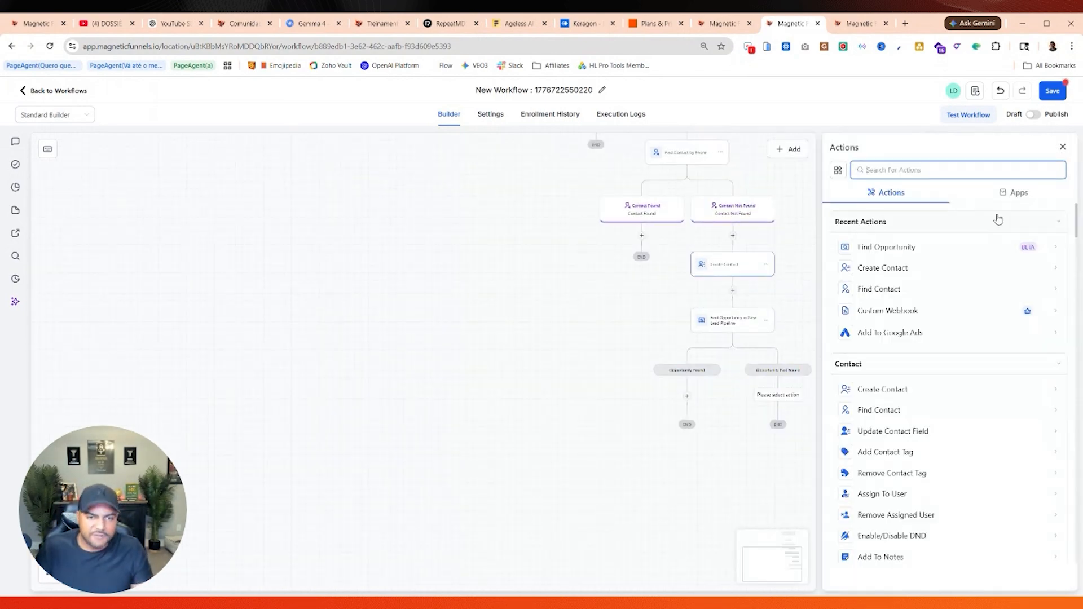
pyautogui.write('crea')
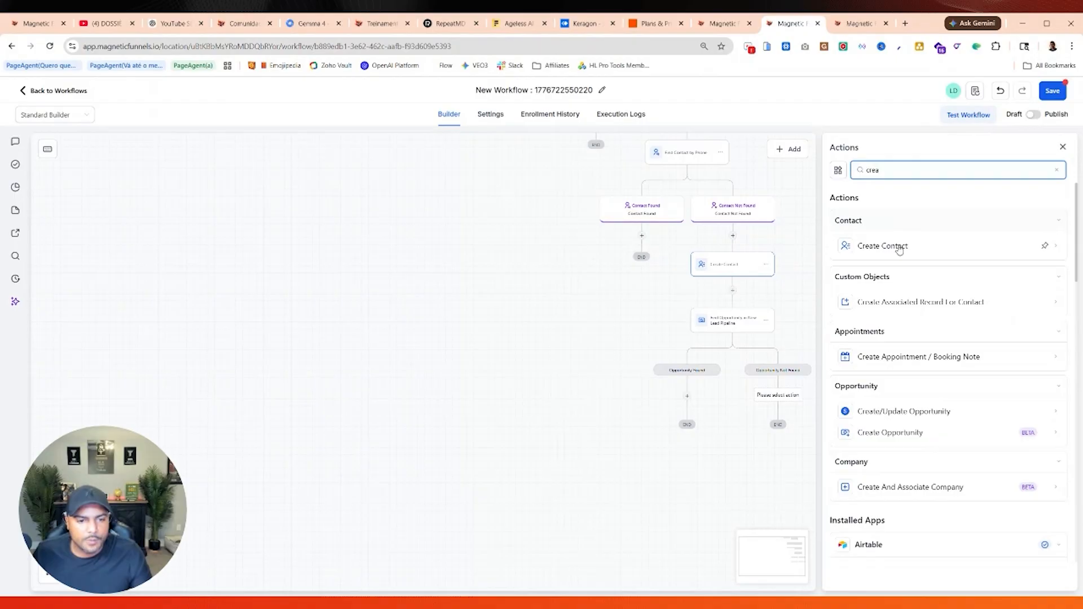
pyautogui.click(888, 431)
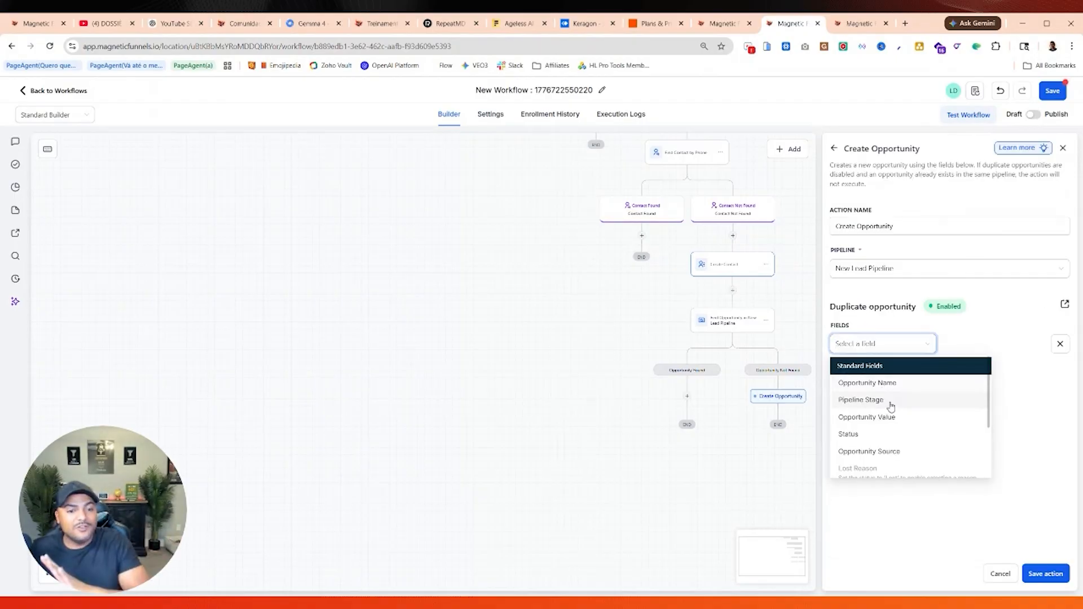
pyautogui.click(885, 401)
pyautogui.click(963, 345)
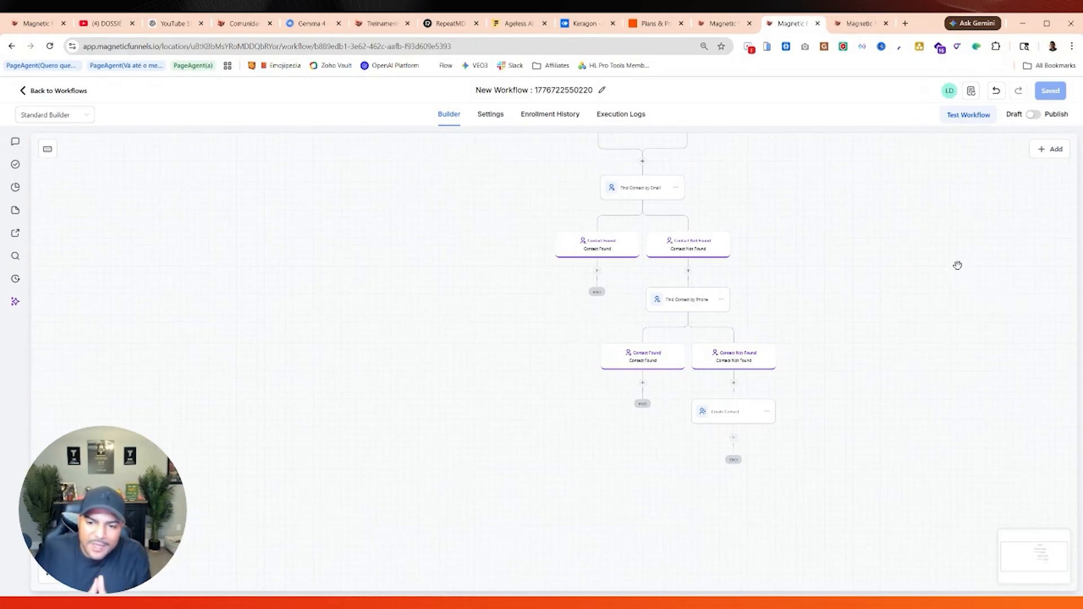
# Step: Add an If / Else condition below the Create Contact action and name it Event Type
pyautogui.moveTo(933, 262); pyautogui.dragTo(866, 328)
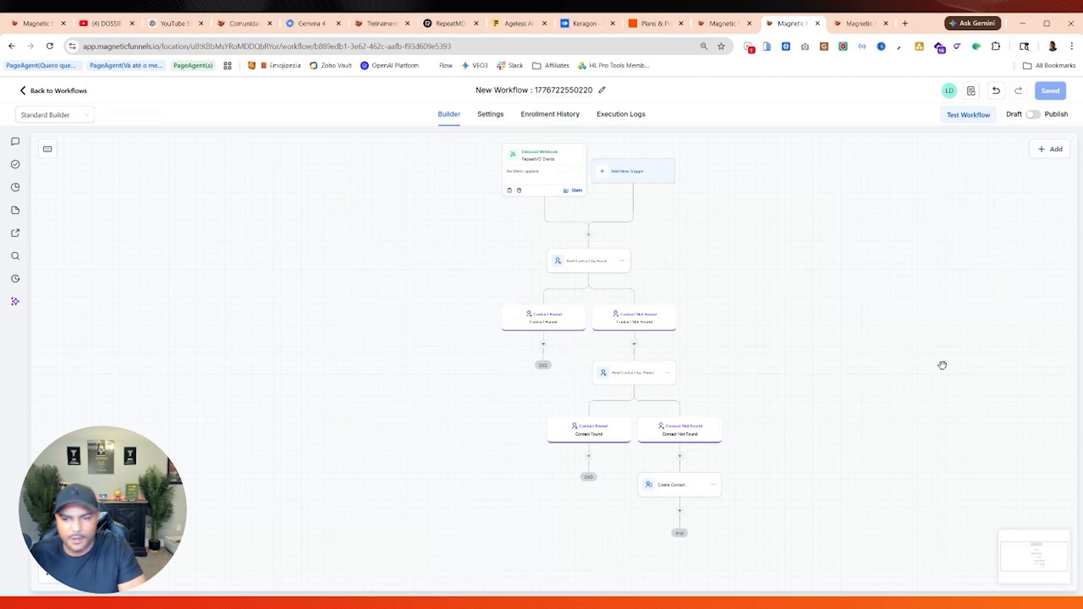
pyautogui.moveTo(812, 452); pyautogui.dragTo(870, 341)
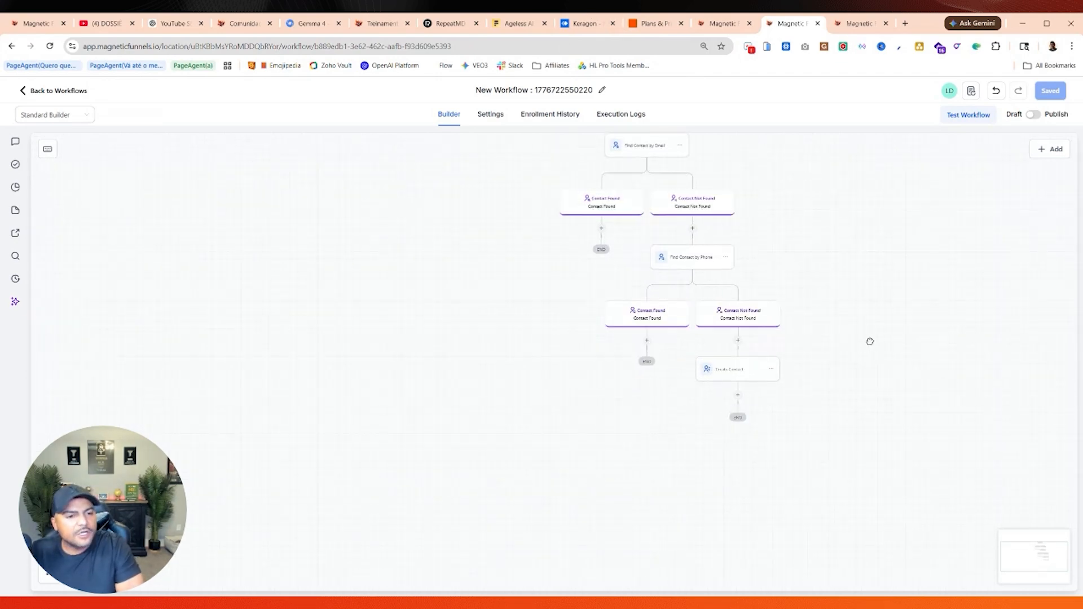
pyautogui.click(738, 396)
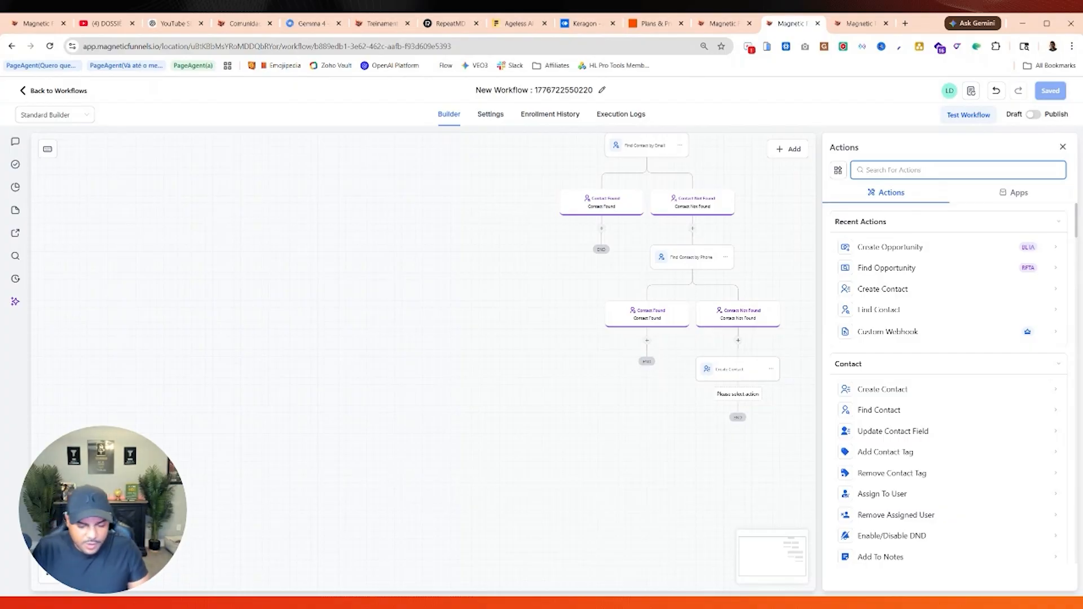
pyautogui.write('if')
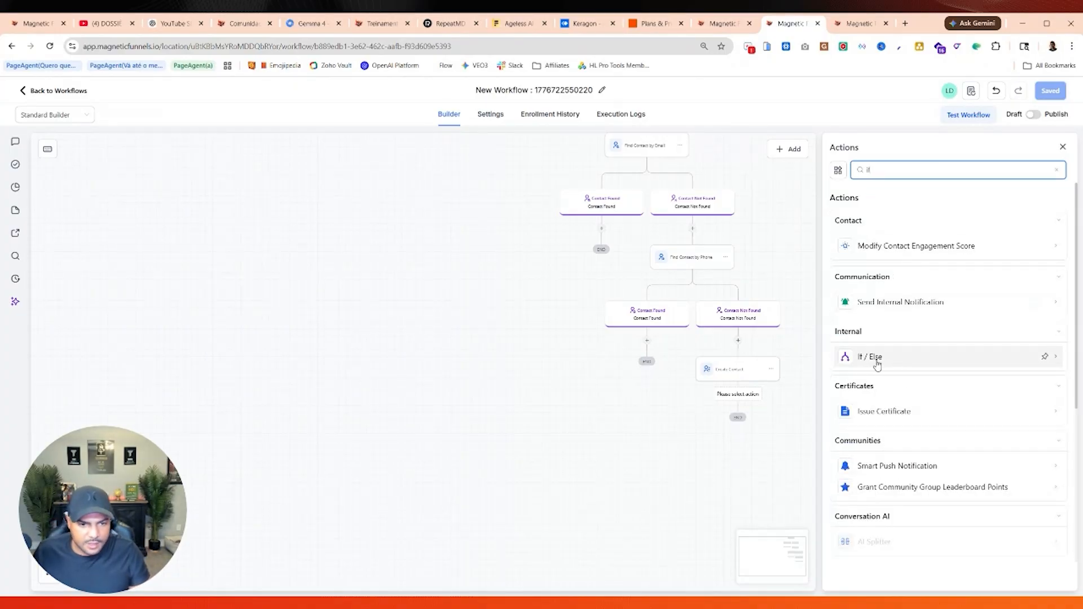
pyautogui.click(875, 361)
pyautogui.write('Event Type')
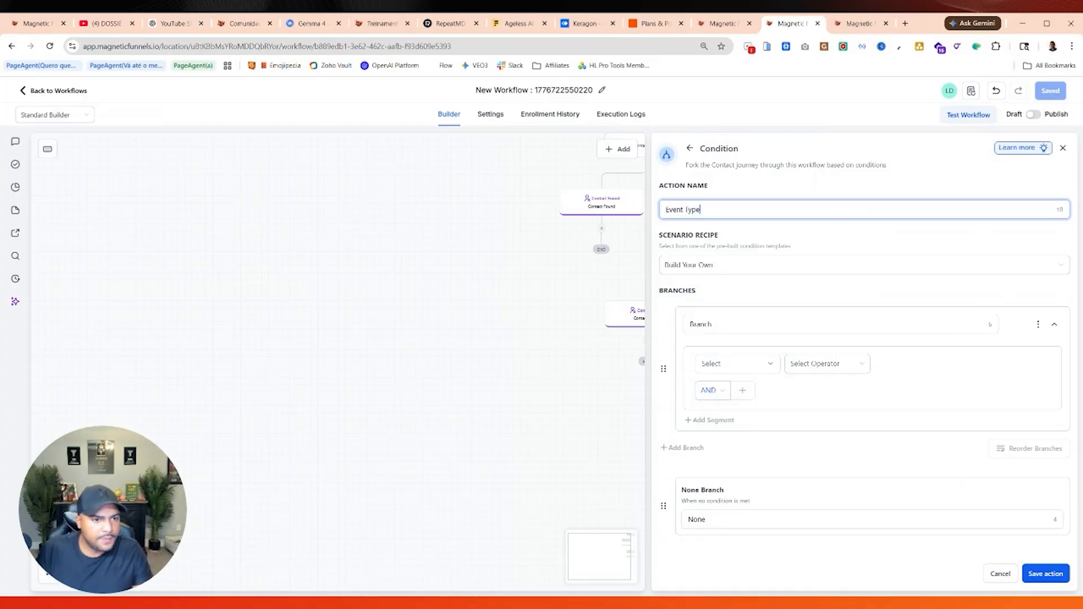
# Step: Name the first branch New Lead and base its condition on the inbound webhook's eventType with the Is operator
pyautogui.press('Tab')
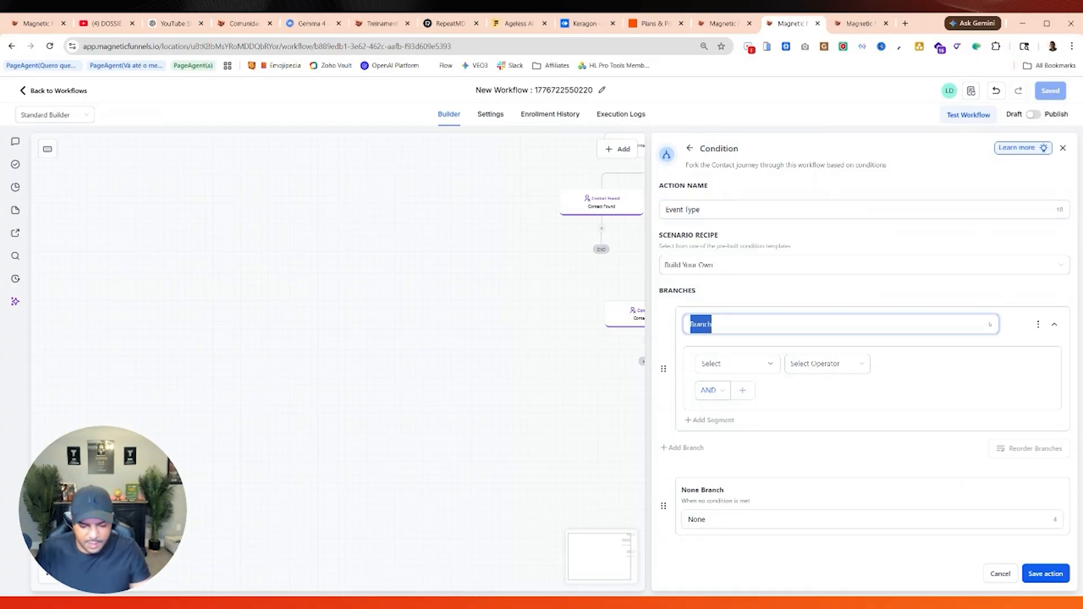
pyautogui.write('Cont')
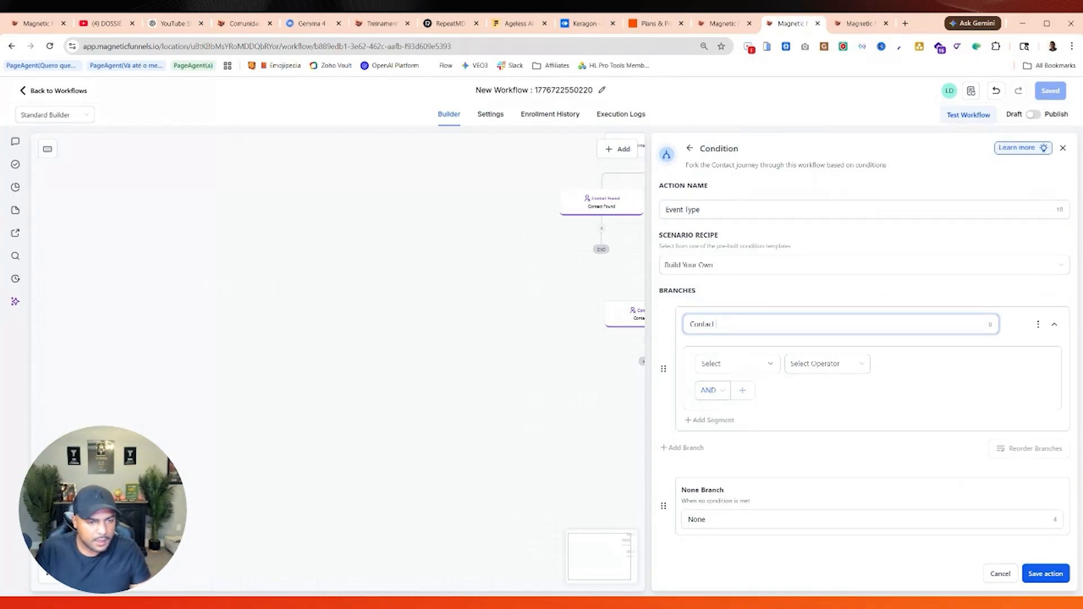
pyautogui.write('act')
pyautogui.hotkey('ctrl', 'a')
pyautogui.write('New')
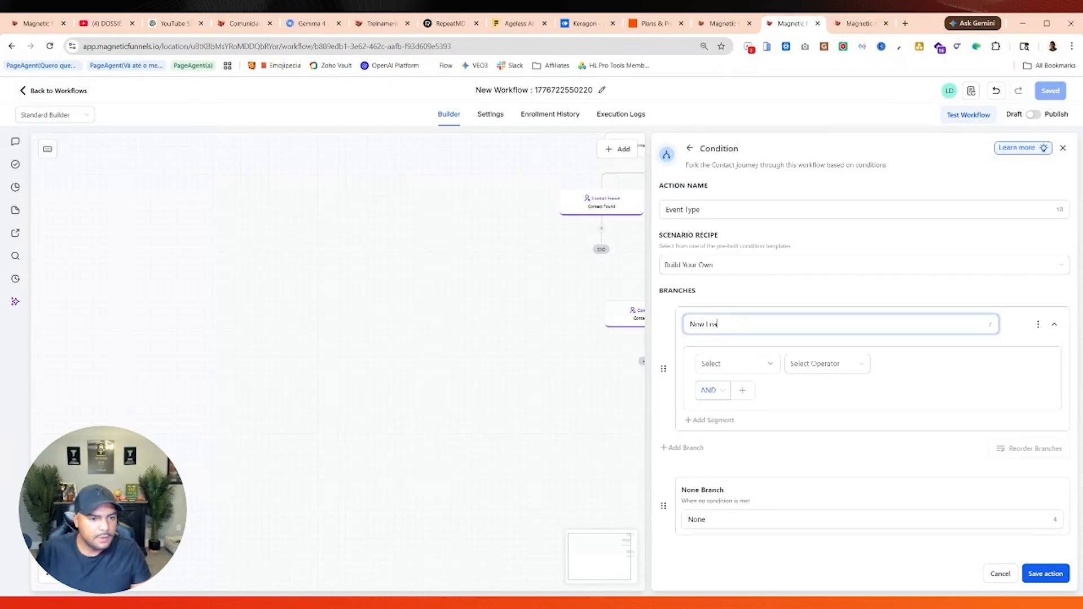
pyautogui.click(734, 363)
pyautogui.click(759, 511)
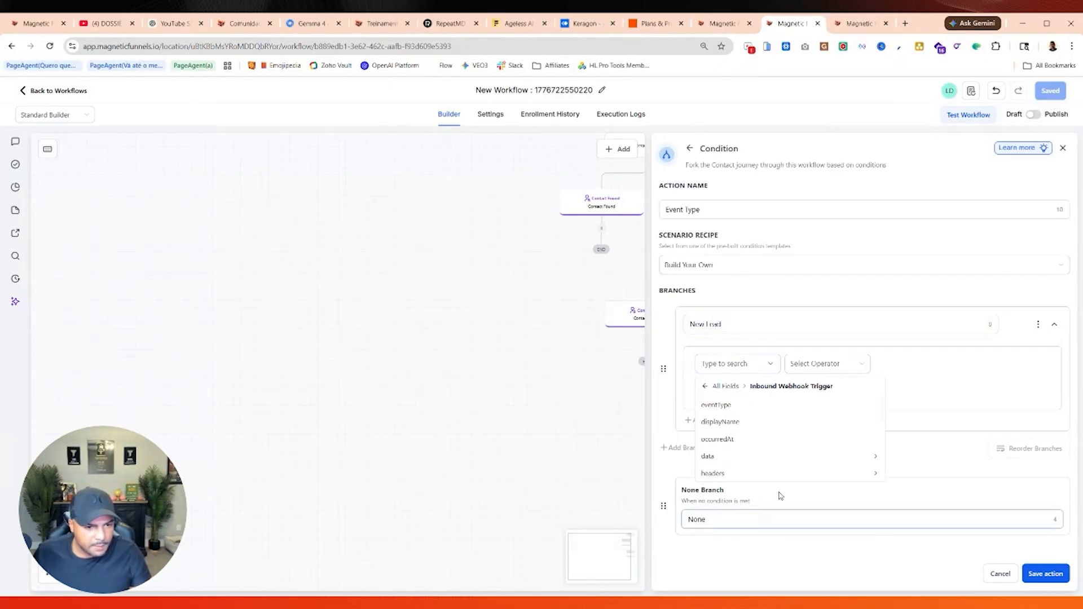
pyautogui.click(727, 405)
pyautogui.click(842, 370)
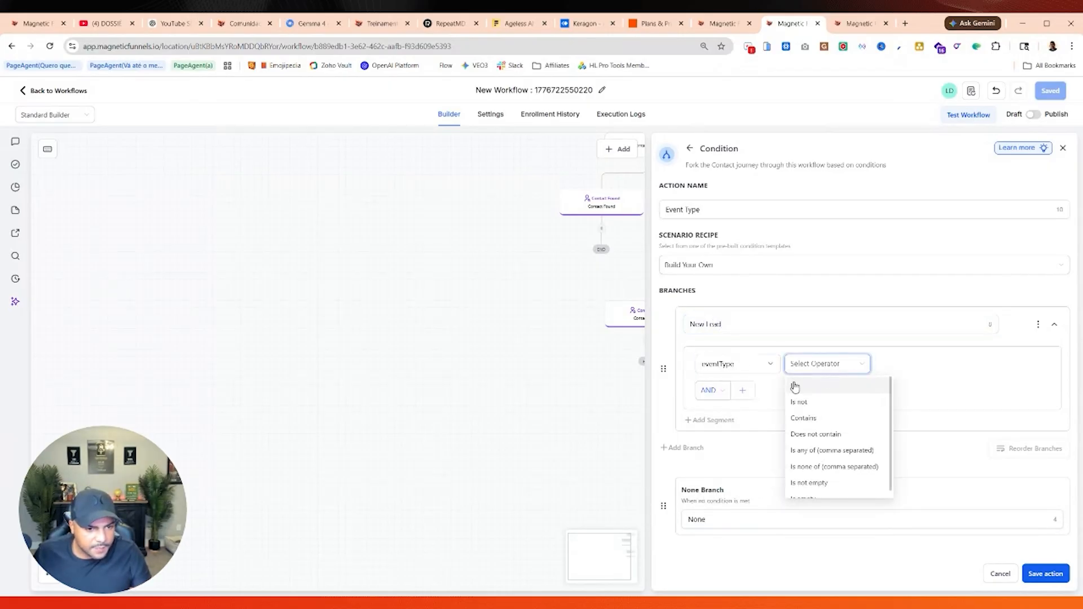
pyautogui.click(794, 386)
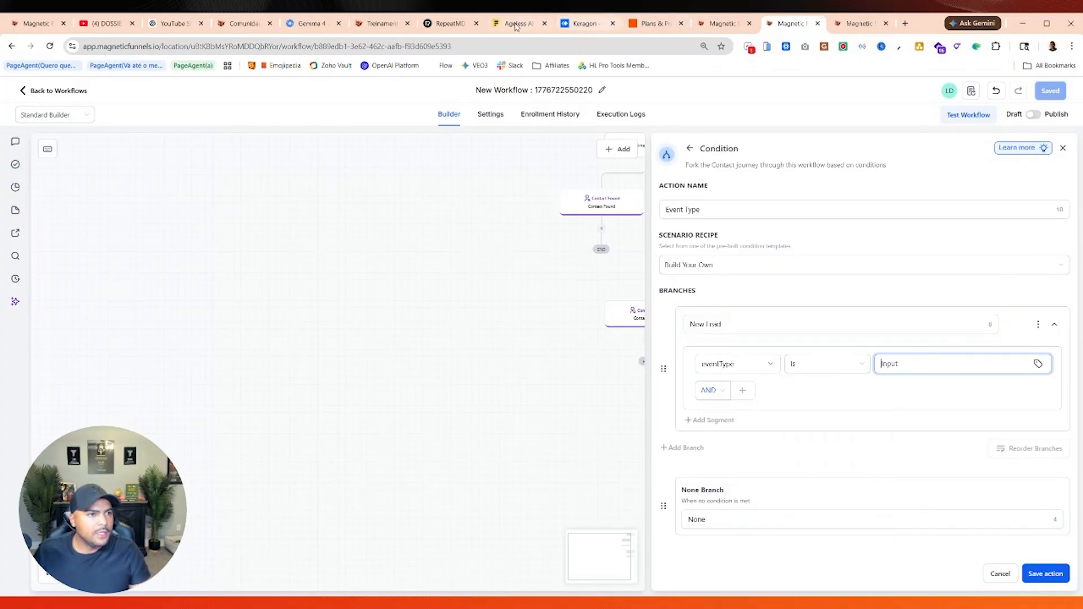
# Step: Copy new-patient-contact from RepeatMD's Contact Info Submitted sample payload into the New Lead condition, without the quotation marks
pyautogui.click(446, 23)
pyautogui.click(363, 435)
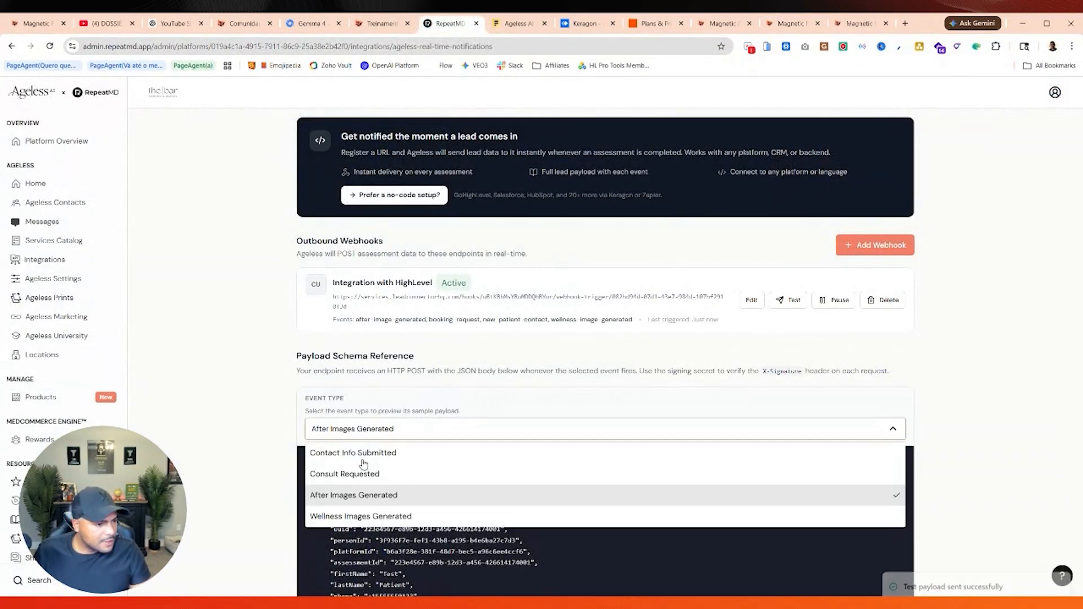
pyautogui.click(368, 453)
pyautogui.moveTo(371, 484); pyautogui.dragTo(433, 484)
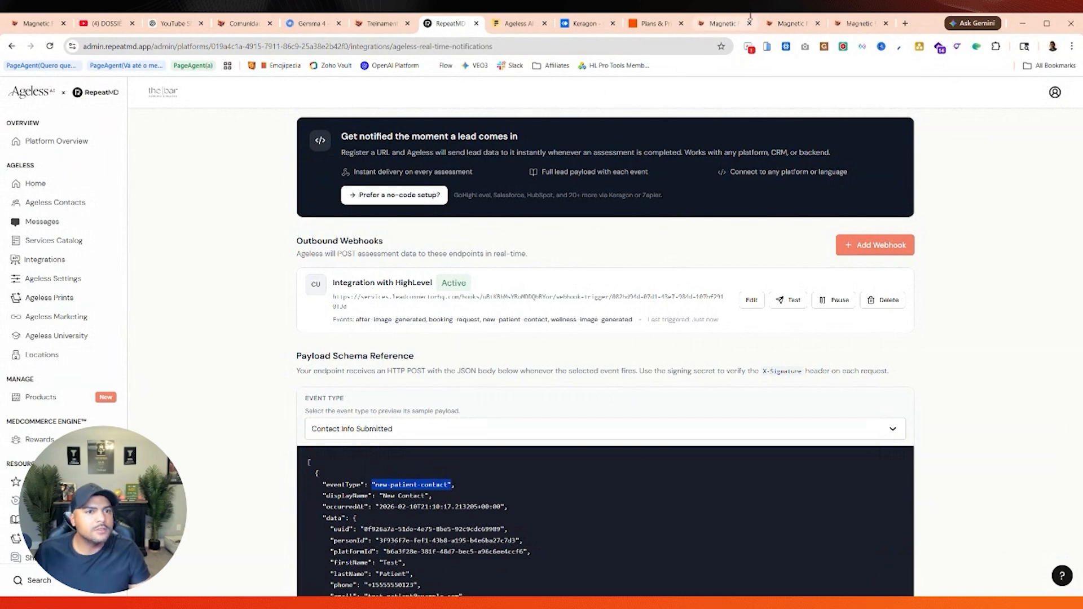
pyautogui.click(788, 23)
pyautogui.write('"new-patient-contact"')
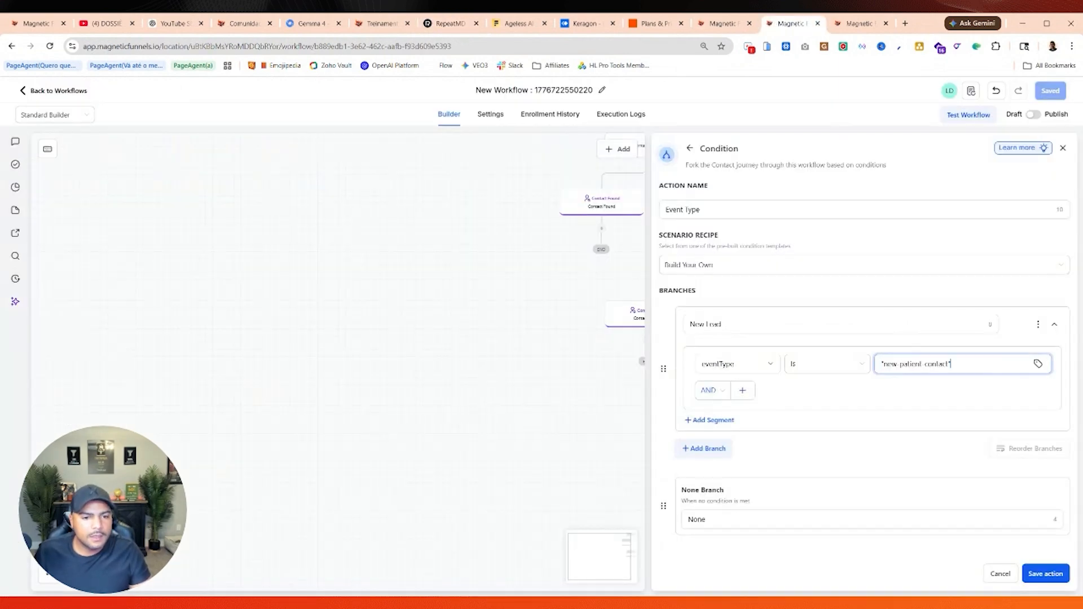
pyautogui.press('Home')
pyautogui.press('Delete')
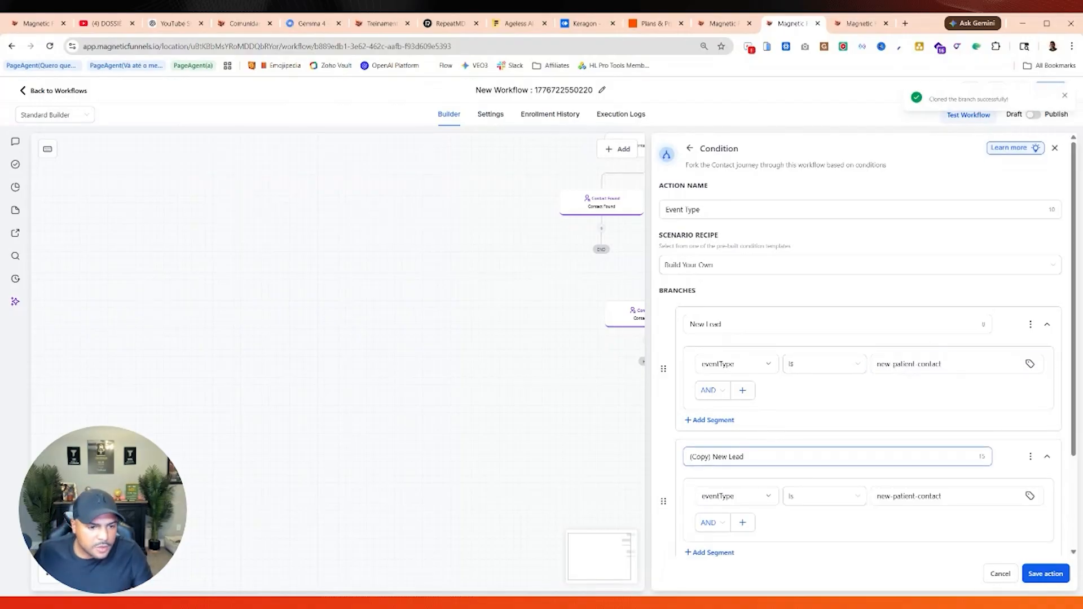
# Step: Rename the copied New Lead branch Booking Request and set its eventType value to booking-request from RepeatMD's Consult Requested sample payload
pyautogui.tripleClick(728, 456)
pyautogui.write('Booking Request')
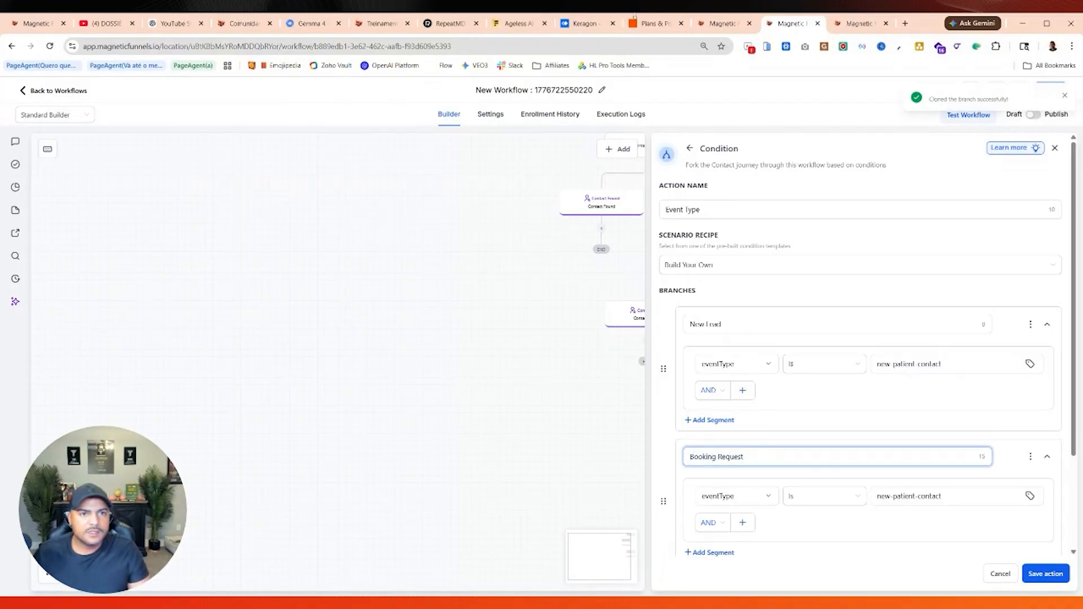
pyautogui.click(450, 23)
pyautogui.click(392, 436)
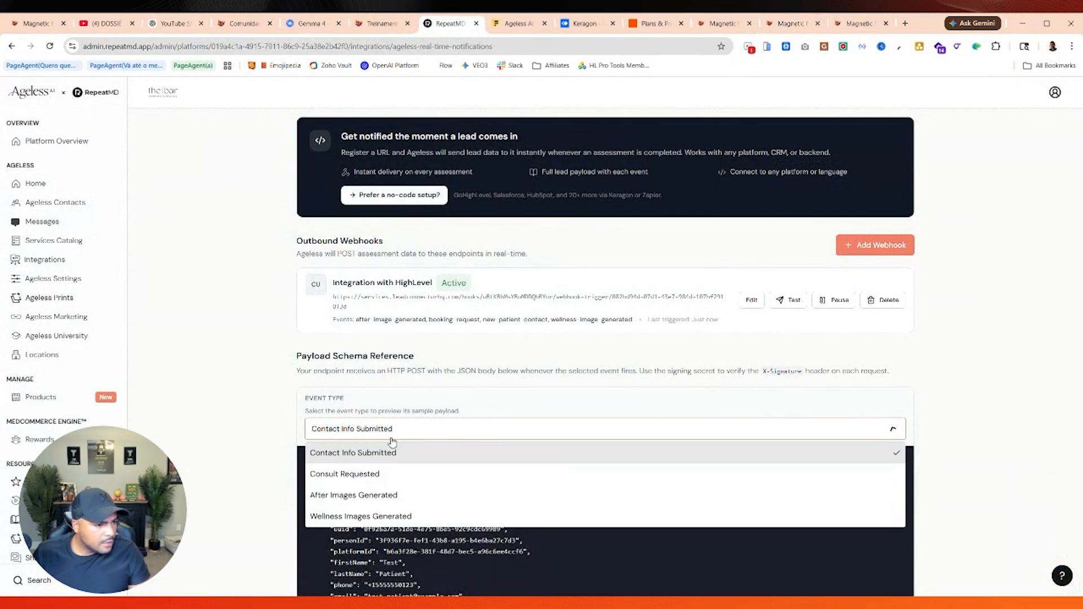
pyautogui.click(370, 474)
pyautogui.moveTo(371, 485); pyautogui.dragTo(430, 485)
pyautogui.hotkey('ctrl', 'c')
pyautogui.click(790, 23)
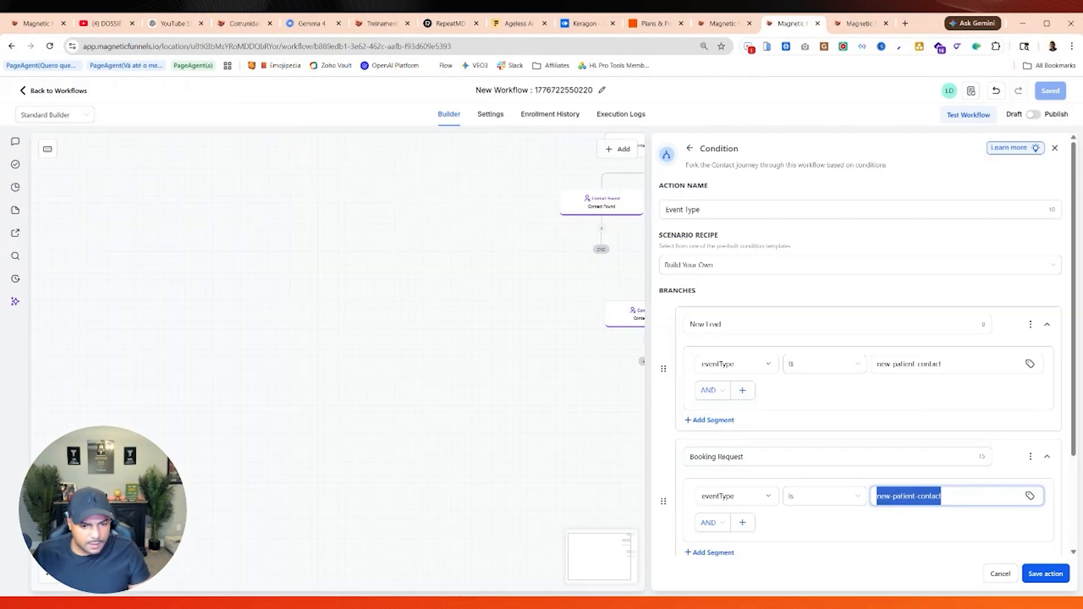
pyautogui.hotkey('ctrl', 'v')
pyautogui.hotkey('ctrl', 'f')
pyautogui.press('Delete')
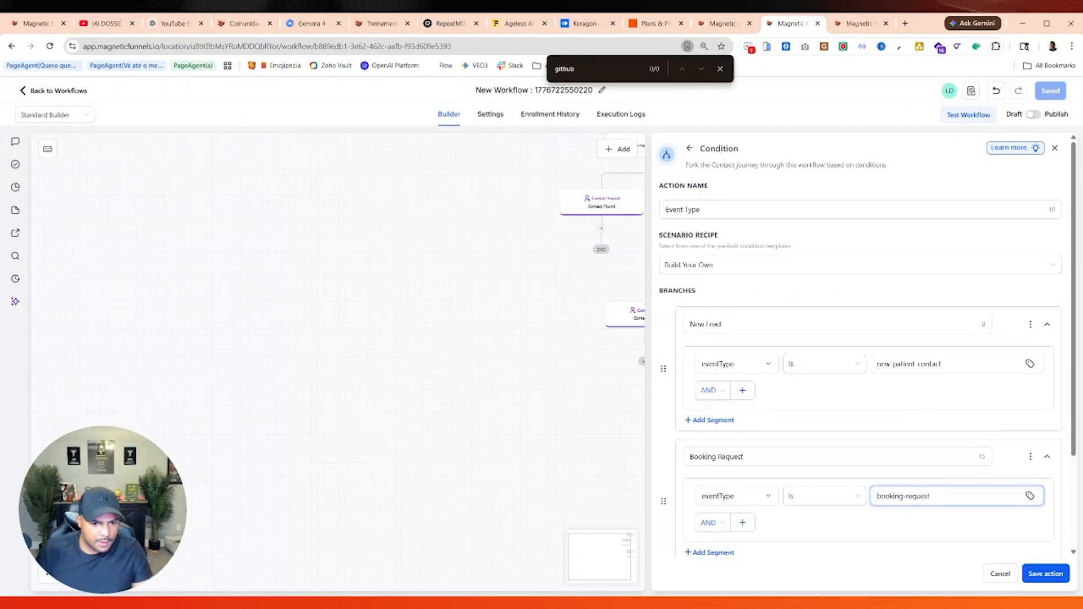
# Step: Clone the Booking Request branch and rename the copy Wellness Image Generated
pyautogui.scroll(-2, 1001, 438)
pyautogui.click(1031, 334)
pyautogui.click(1020, 357)
pyautogui.scroll(-2, 794, 386)
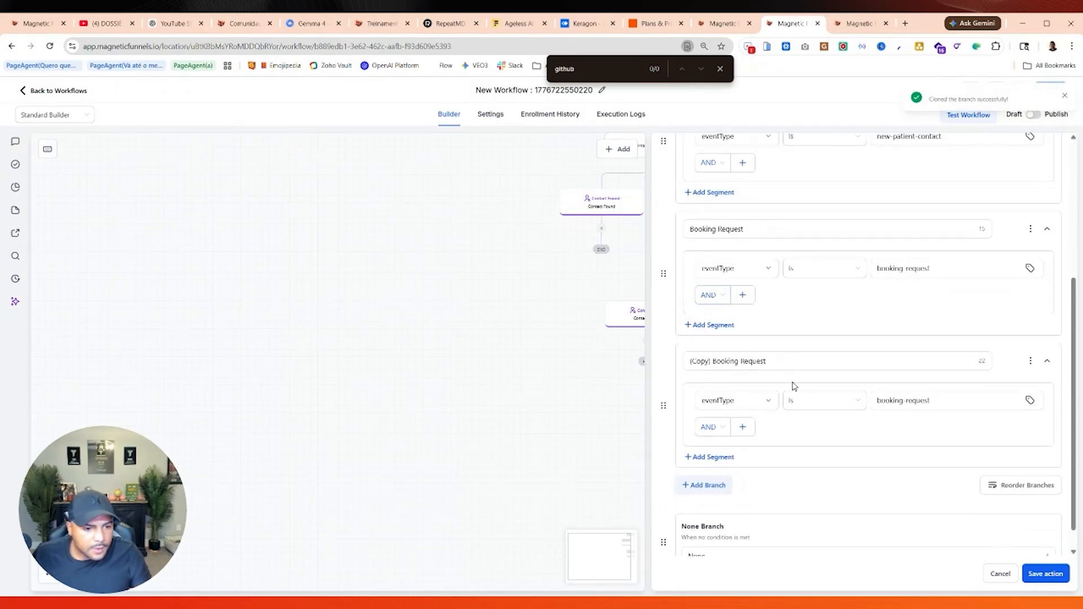
pyautogui.moveTo(768, 361); pyautogui.dragTo(689, 361)
pyautogui.write('Wellness Image Generated')
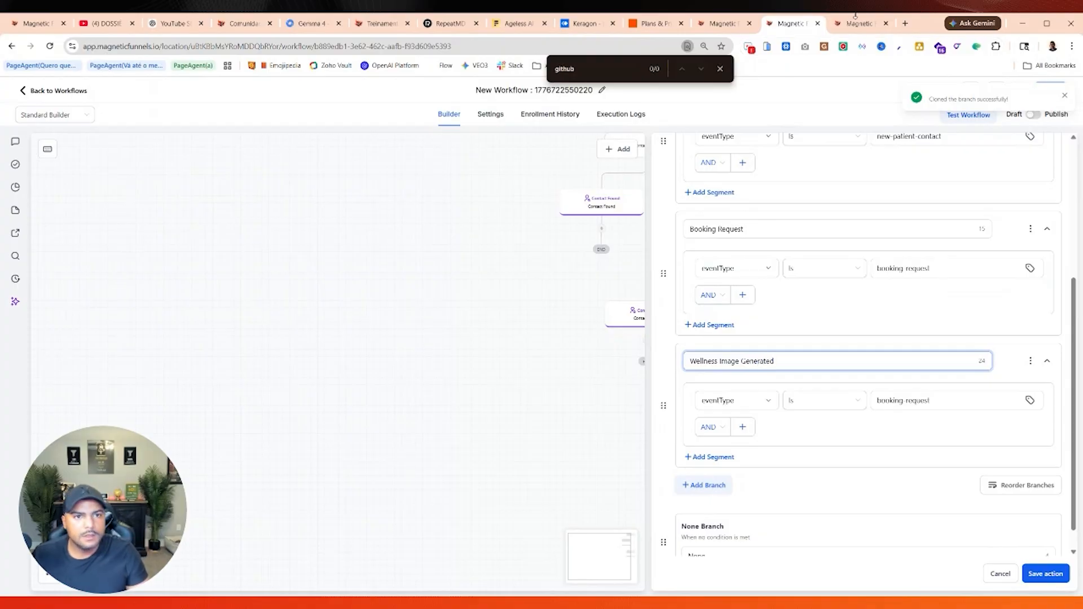
# Step: Set the Wellness Image Generated branch's eventType value to wellness-image-generated, copied from RepeatMD's Wellness Images Generated sample payload
pyautogui.click(449, 23)
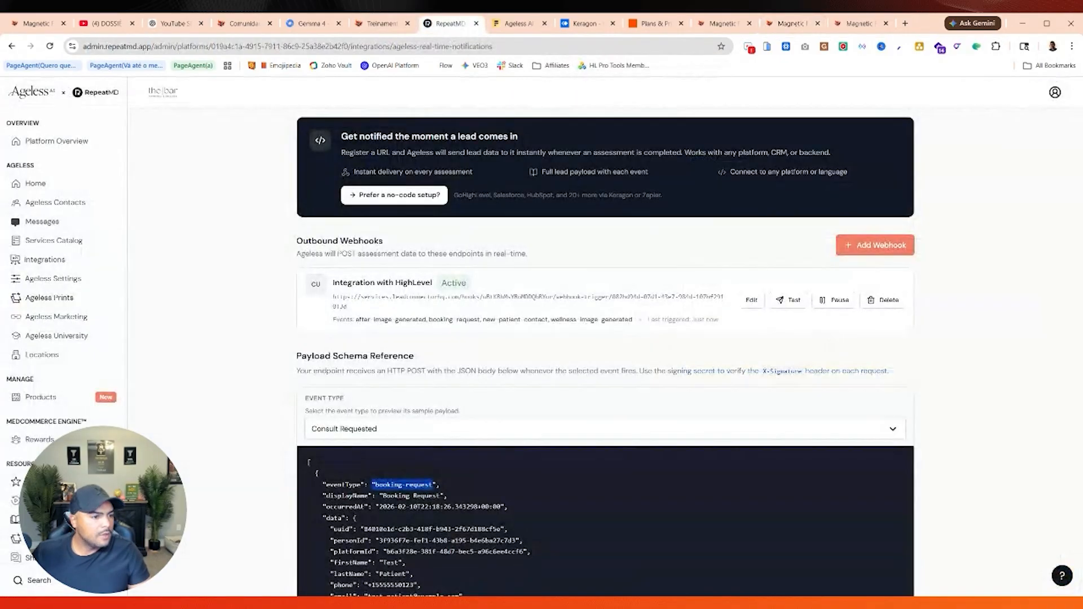
pyautogui.click(372, 427)
pyautogui.click(347, 516)
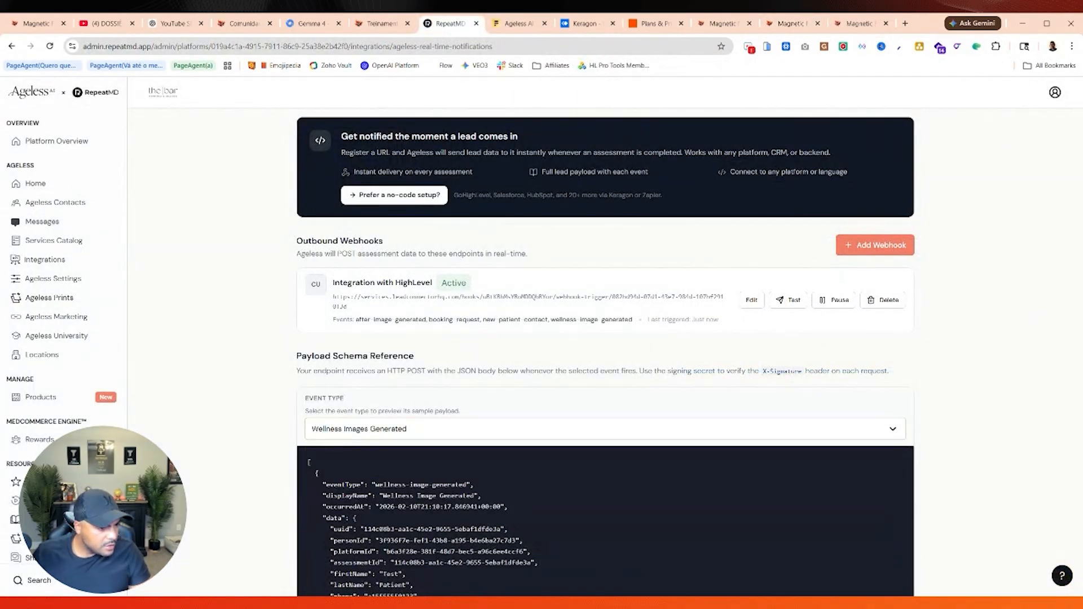
pyautogui.moveTo(376, 486); pyautogui.dragTo(458, 485)
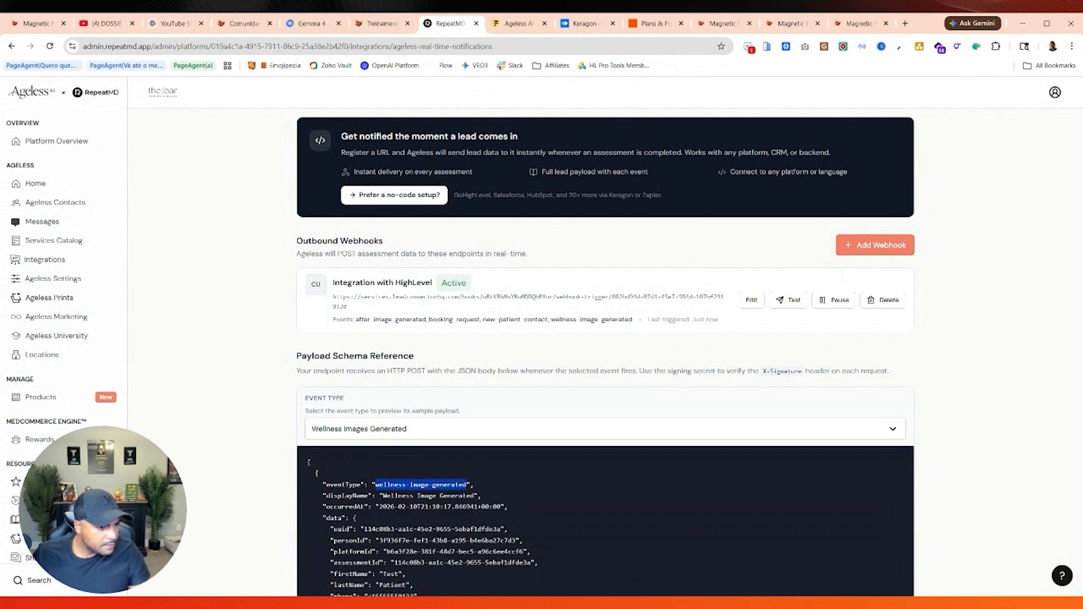
pyautogui.click(784, 17)
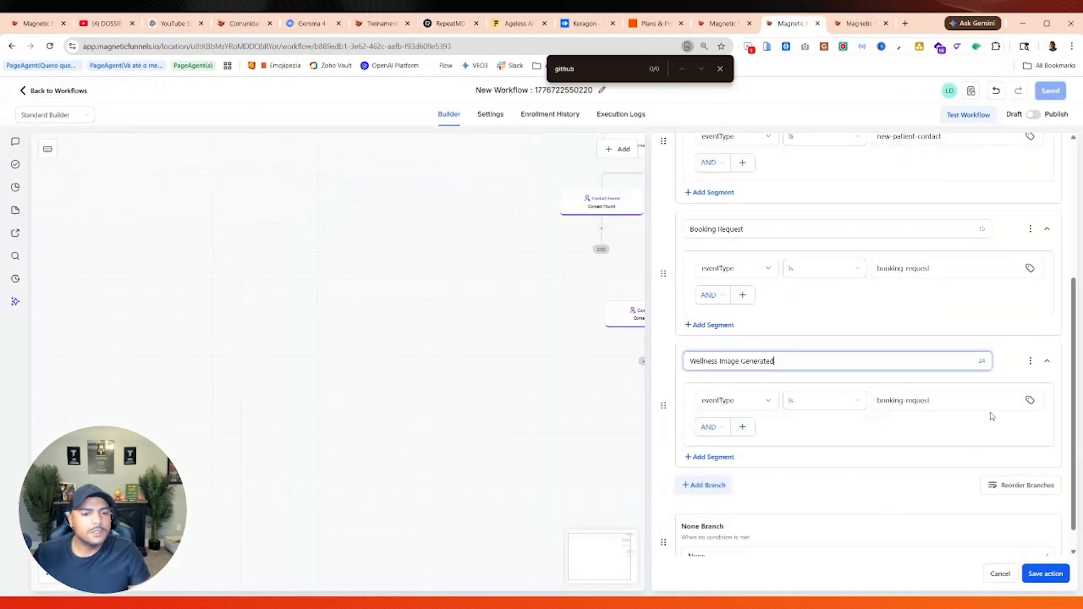
pyautogui.hotkey('ctrl', 'v')
# Step: Clone the Wellness Image Generated branch, rename the copy After Image Generated, and change its eventType value to begin with after
pyautogui.click(1029, 361)
pyautogui.click(985, 367)
pyautogui.moveTo(689, 387); pyautogui.dragTo(743, 387)
pyautogui.write('After')
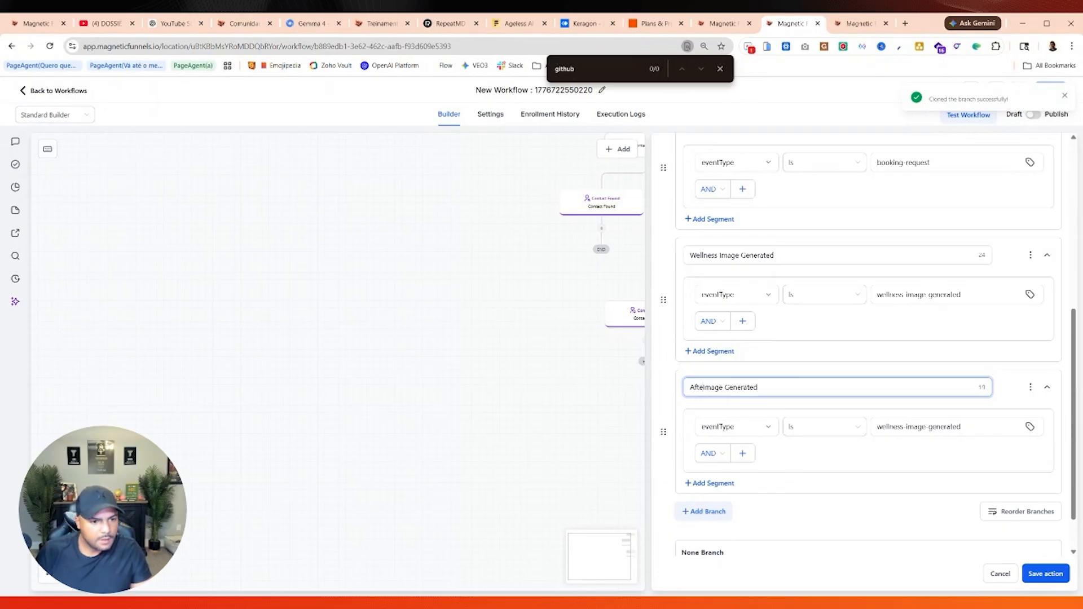
pyautogui.moveTo(906, 427); pyautogui.dragTo(803, 431)
pyautogui.write('after')
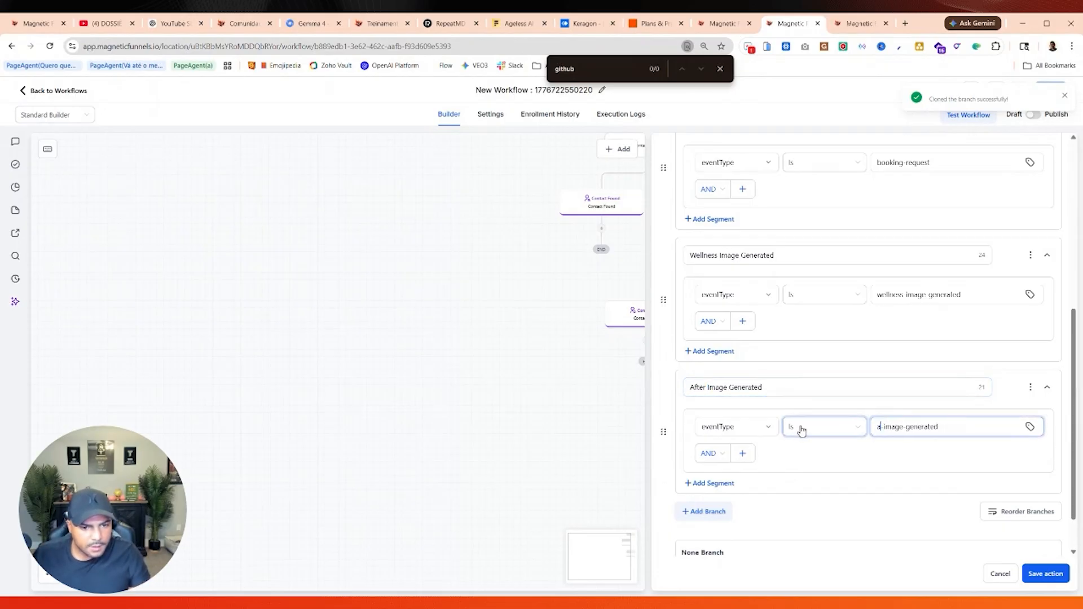
# Step: Check the after-image-generated event type in RepeatMD's After Images Generated sample payload, and save the Event Type branching action in Magnetic Funnels
pyautogui.click(450, 24)
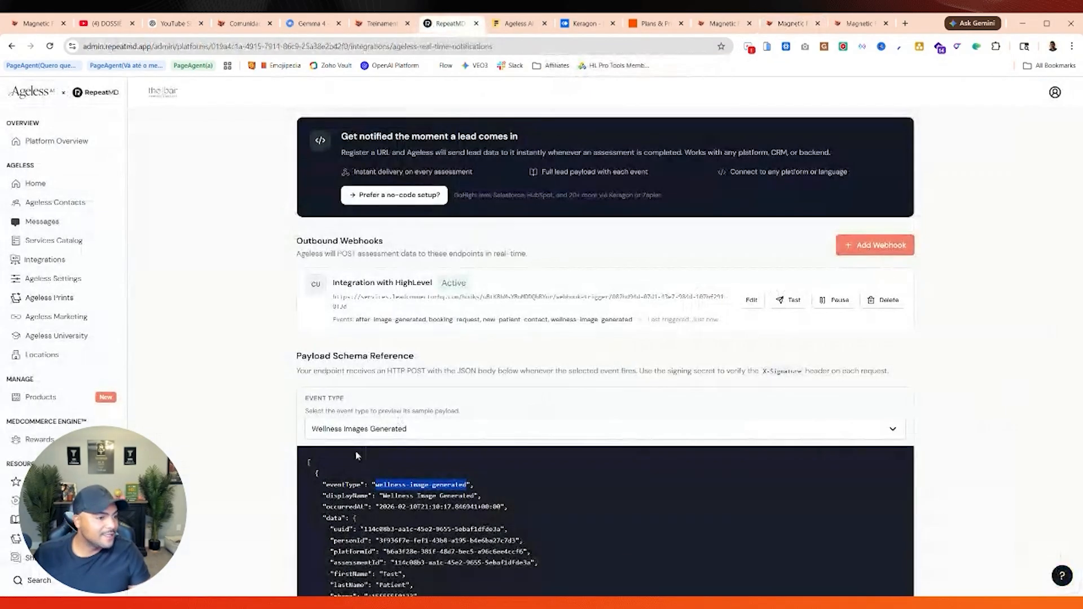
pyautogui.click(388, 427)
pyautogui.click(368, 495)
pyautogui.moveTo(375, 485); pyautogui.dragTo(448, 485)
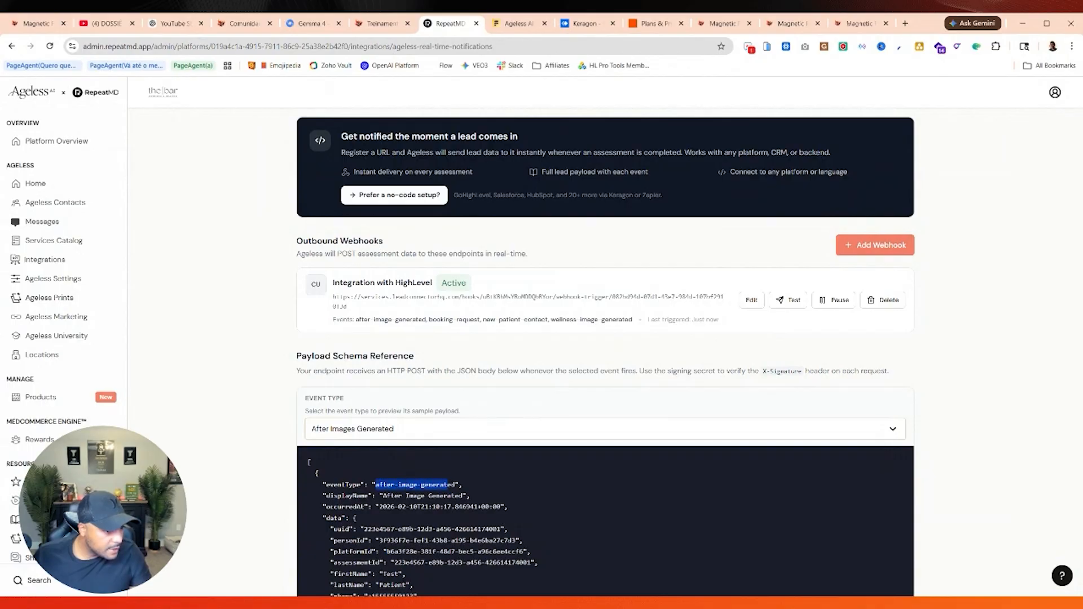
pyautogui.click(793, 23)
pyautogui.scroll(5, 848, 323)
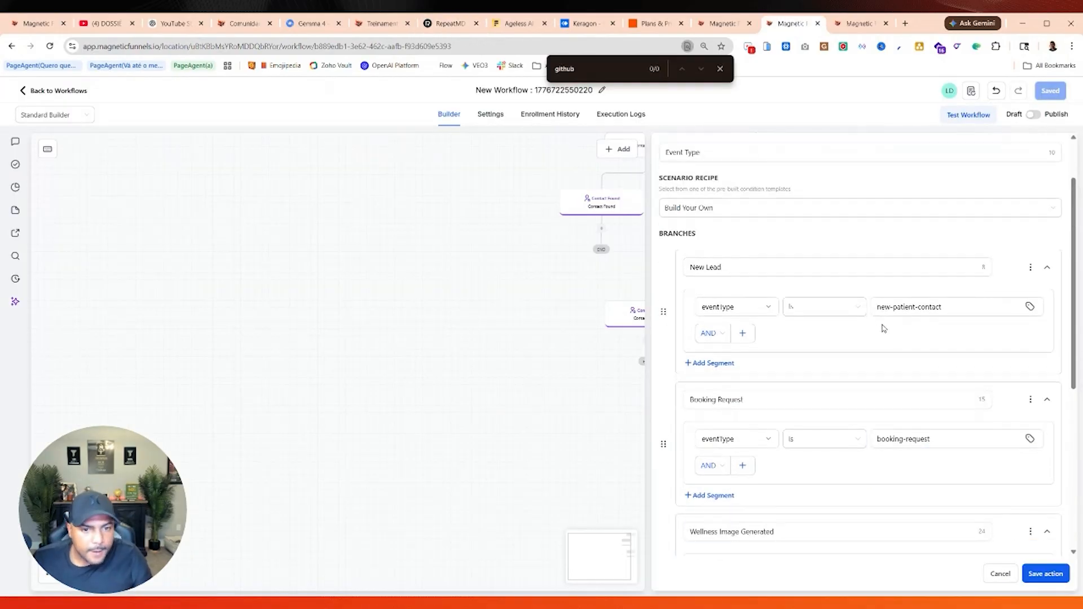
pyautogui.scroll(-5, 882, 329)
pyautogui.click(1054, 575)
pyautogui.scroll(5, 829, 208)
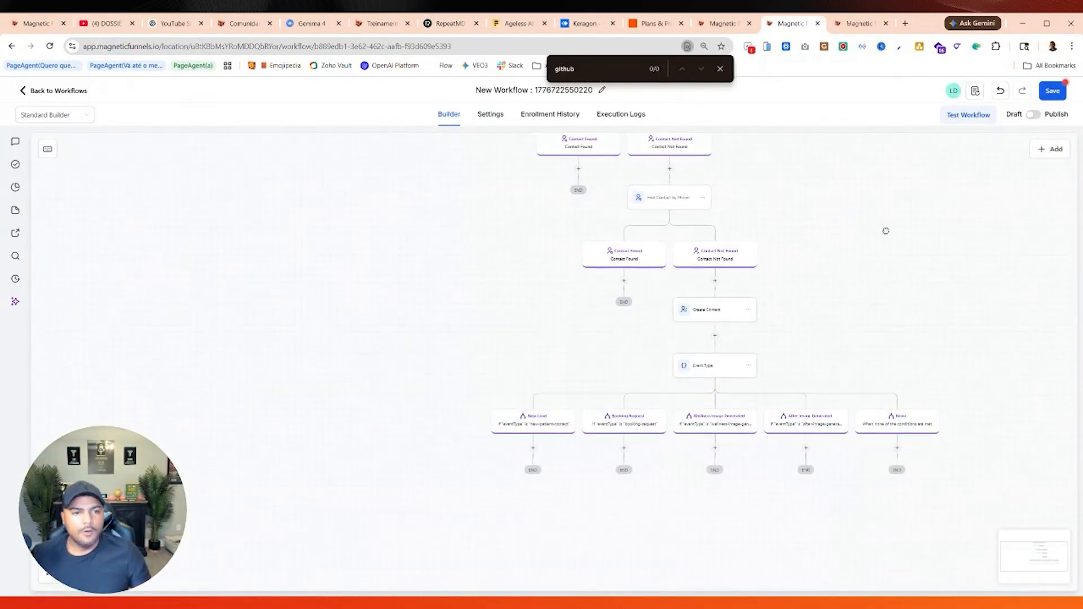
# Step: Add a Go To action under the Find Contact by Email step's Contact Found path that leads to Event Type
pyautogui.scroll(-5, 854, 282)
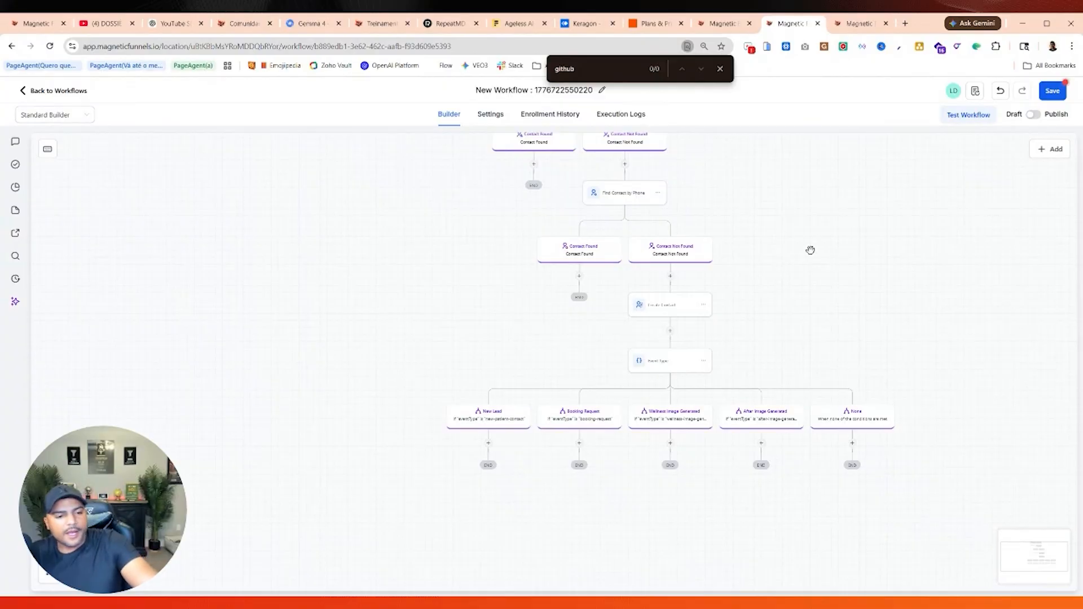
pyautogui.scroll(3, 808, 240)
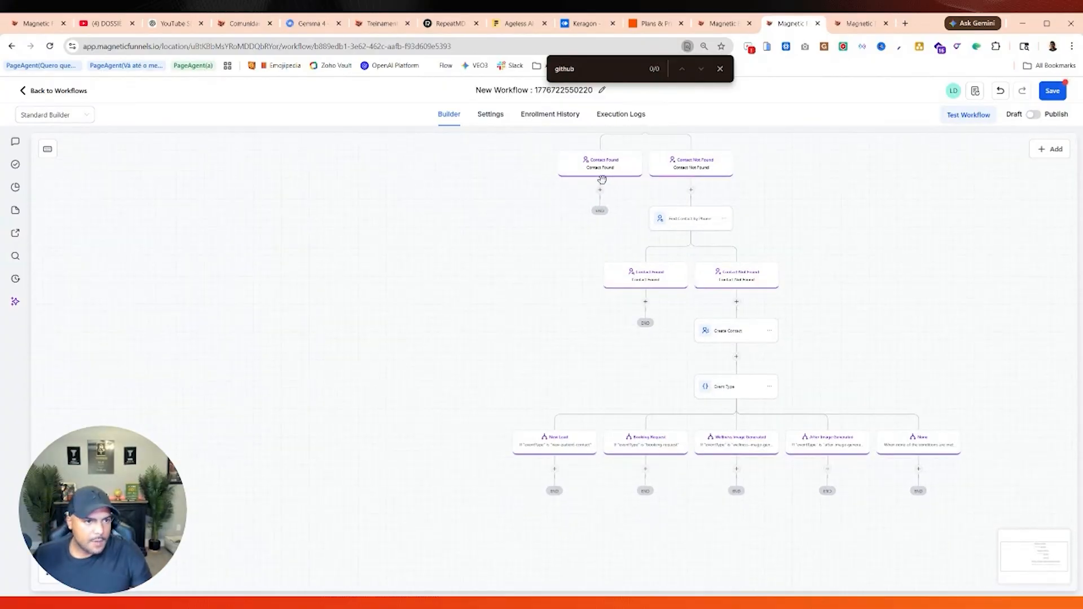
pyautogui.click(600, 189)
pyautogui.write('goto')
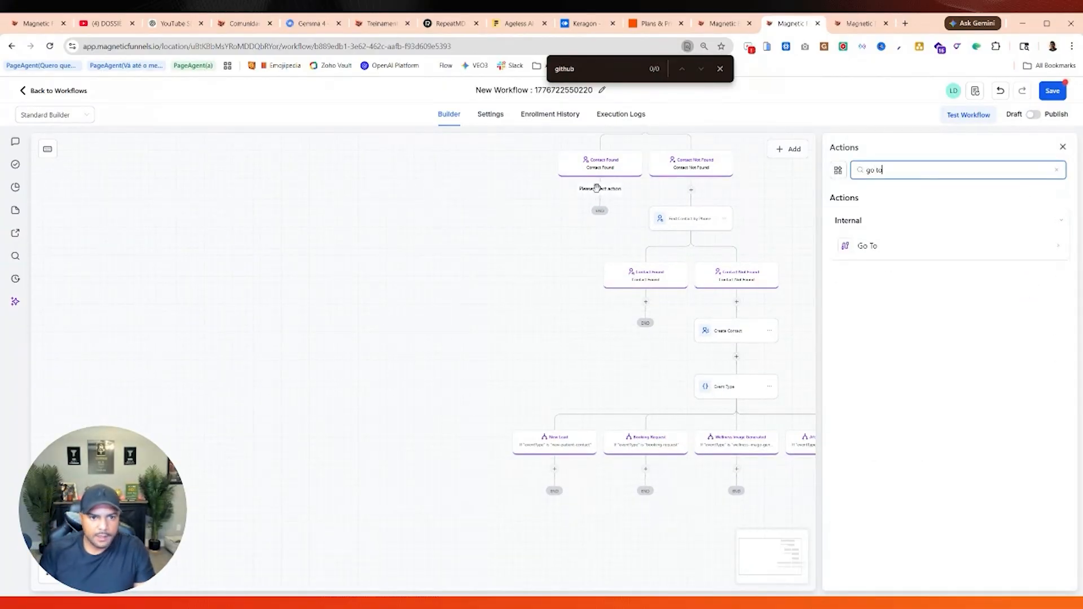
pyautogui.press('Return')
pyautogui.click(1045, 574)
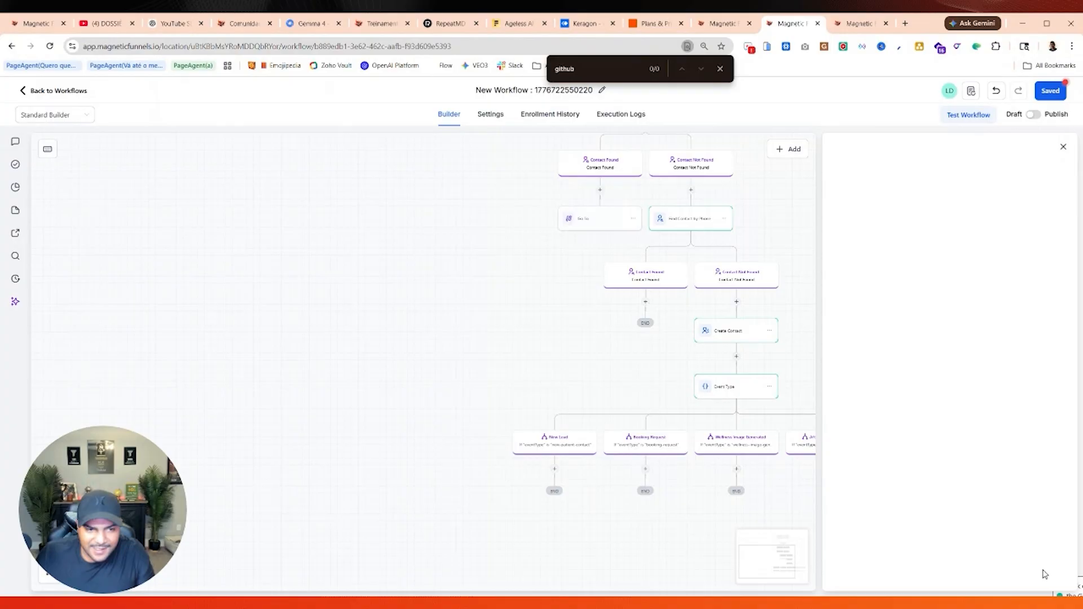
pyautogui.click(735, 389)
# Step: Add a Go To action leading to Event Type under the Find Contact by Phone step's Contact Found path
pyautogui.click(646, 302)
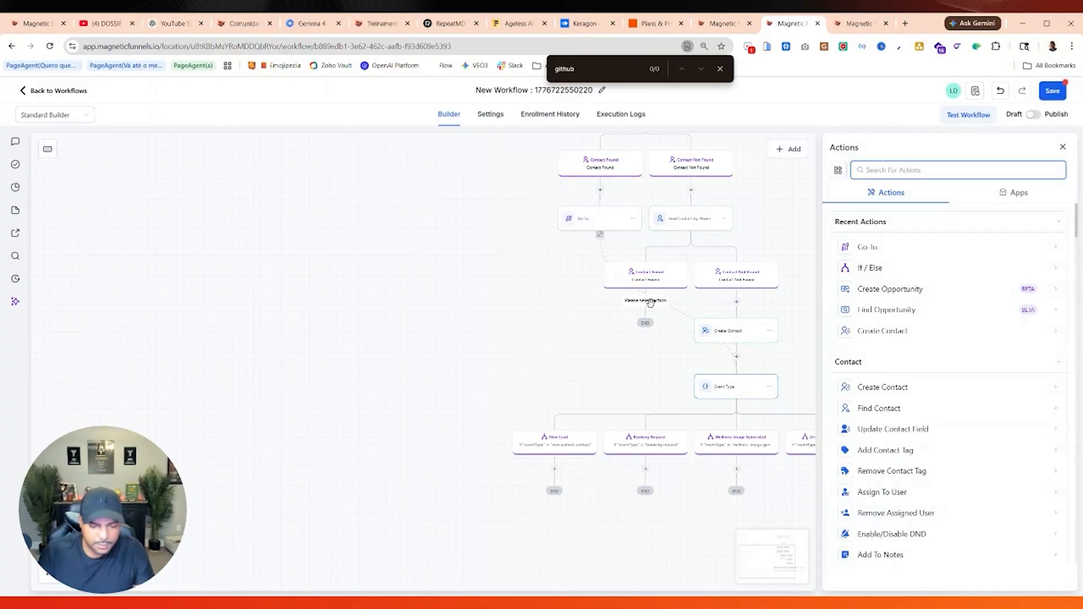
pyautogui.click(867, 246)
pyautogui.click(1046, 574)
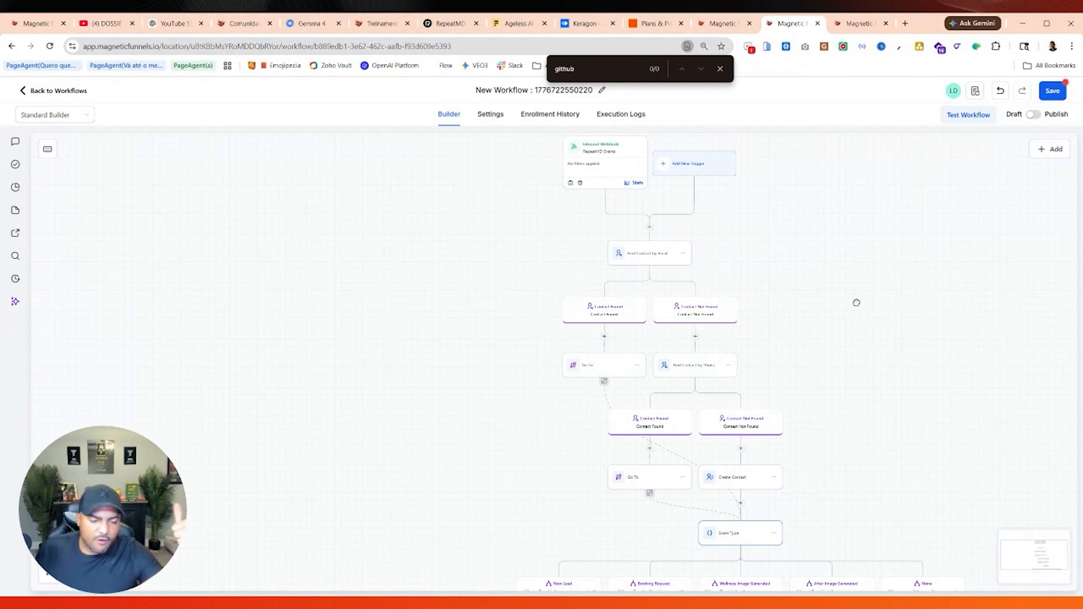
# Step: Add a Find Opportunity action under the New Lead branch of Event Type
pyautogui.moveTo(812, 281); pyautogui.dragTo(831, 216)
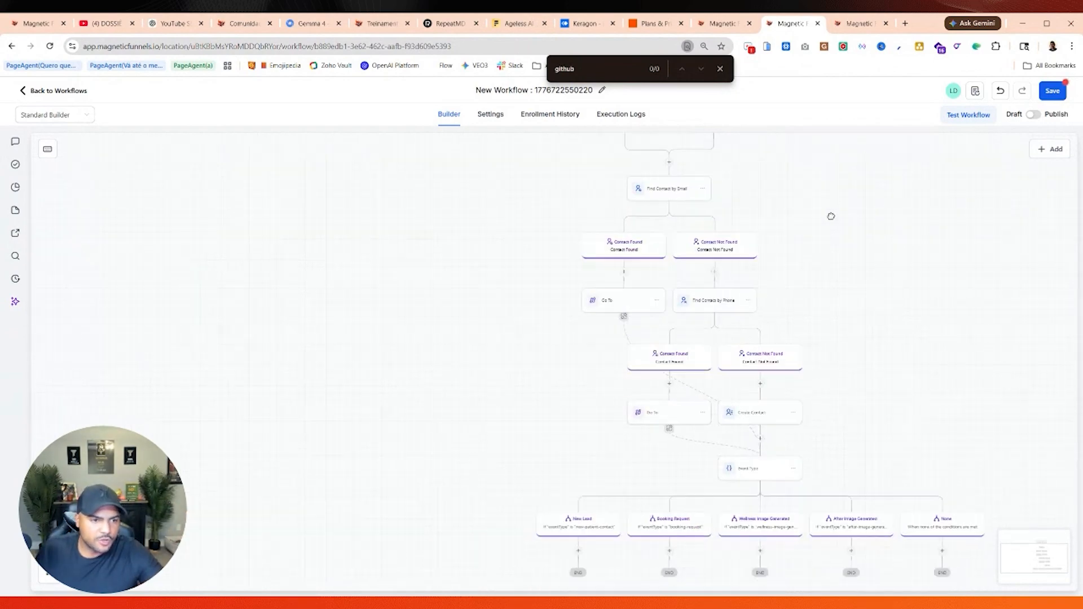
pyautogui.scroll(-1, 725, 169)
pyautogui.moveTo(868, 264); pyautogui.dragTo(954, 206)
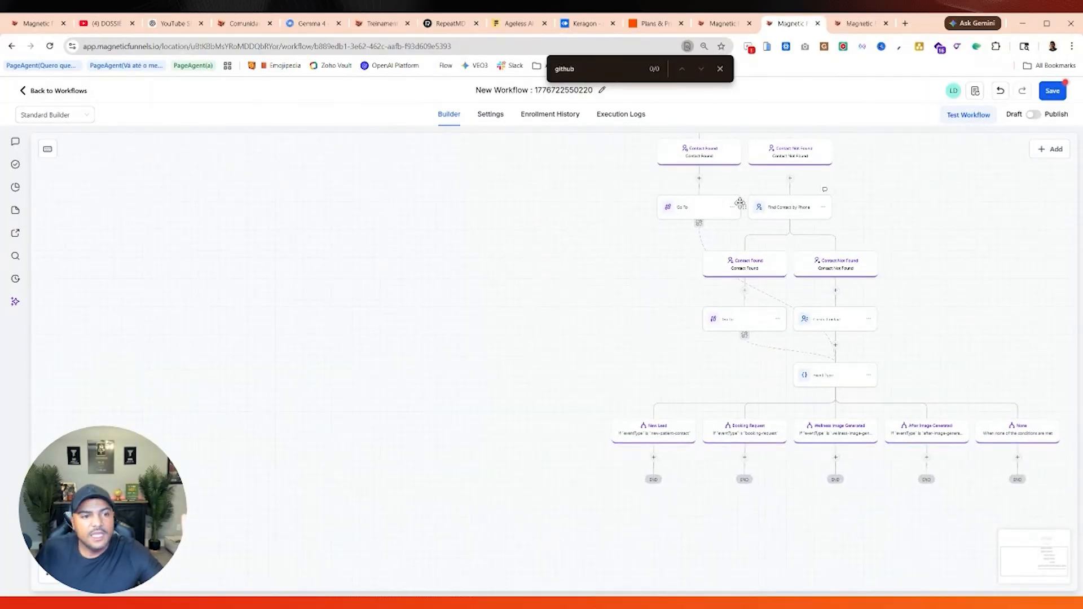
pyautogui.moveTo(890, 174); pyautogui.dragTo(933, 159)
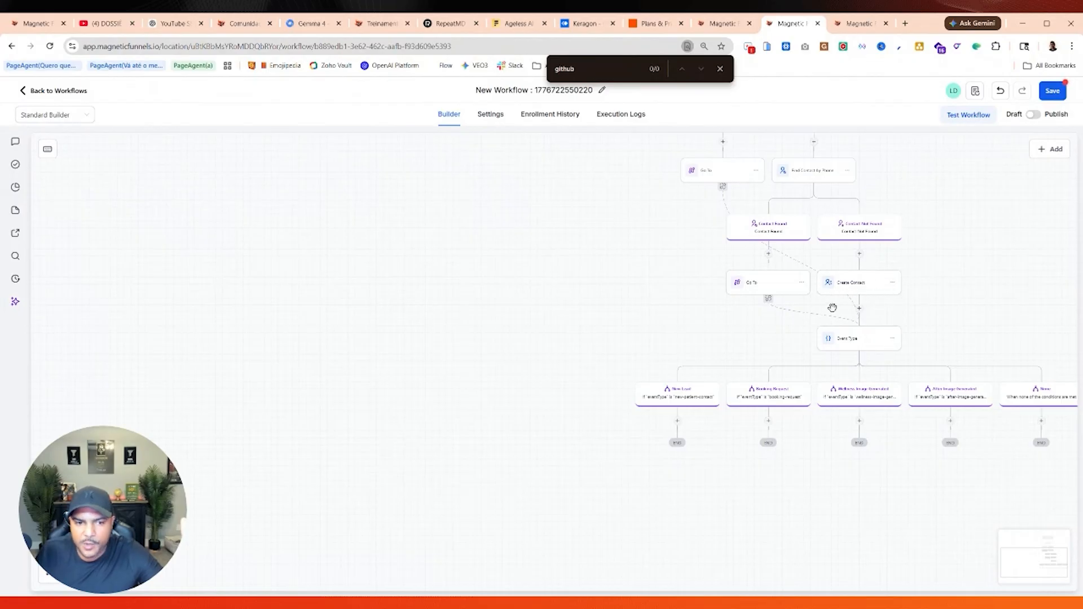
pyautogui.scroll(-3, 906, 295)
pyautogui.hscroll(4, 906, 295)
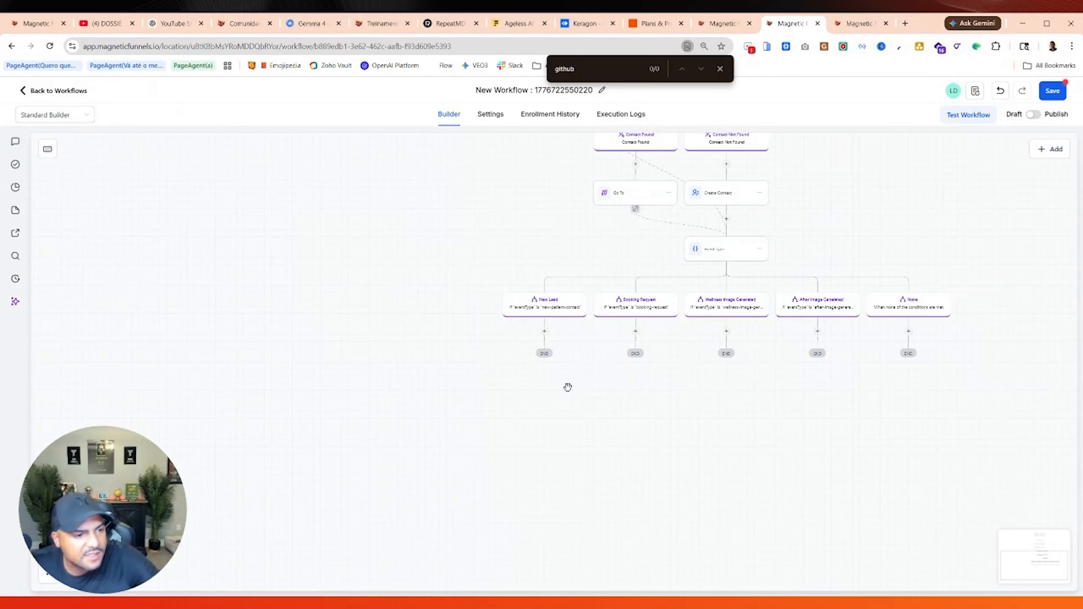
pyautogui.click(544, 331)
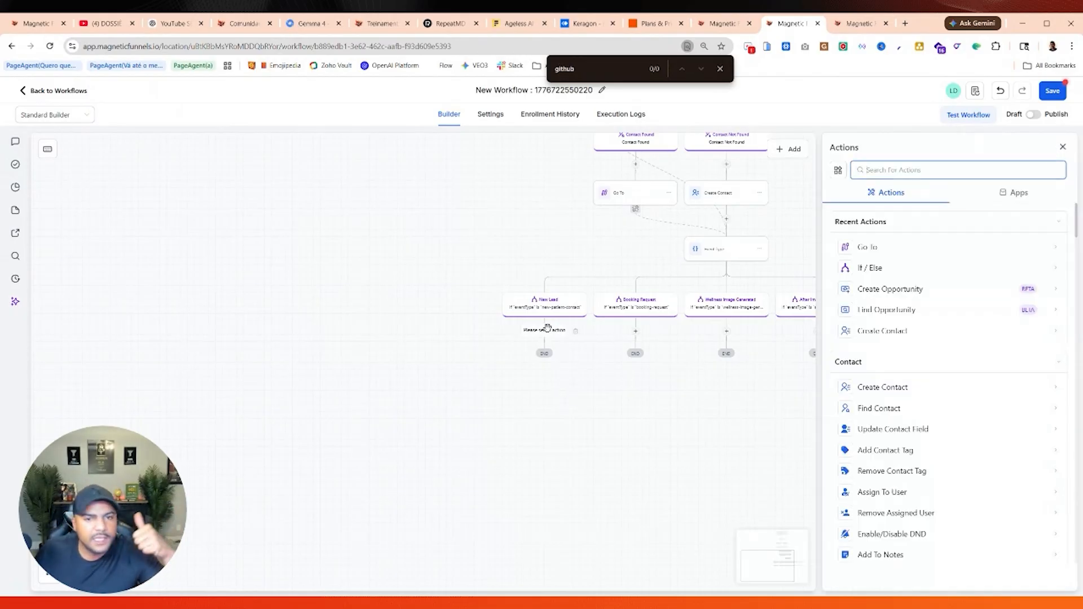
pyautogui.write('find')
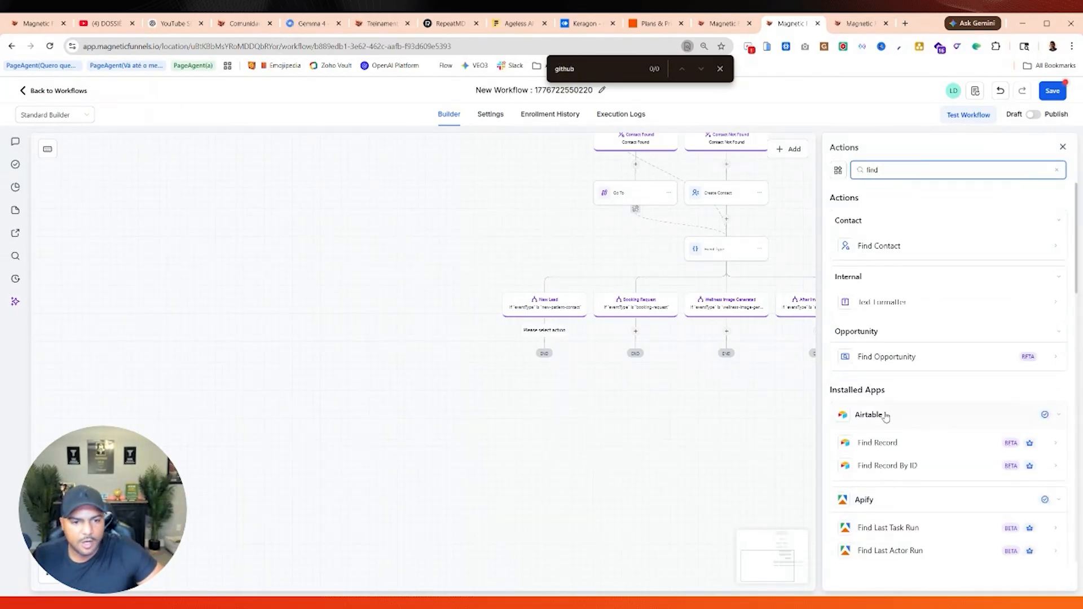
pyautogui.click(875, 354)
# Step: Filter the Find Opportunity action to Pipeline is New Lead Pipeline and save it
pyautogui.click(865, 289)
pyautogui.click(858, 364)
pyautogui.click(949, 288)
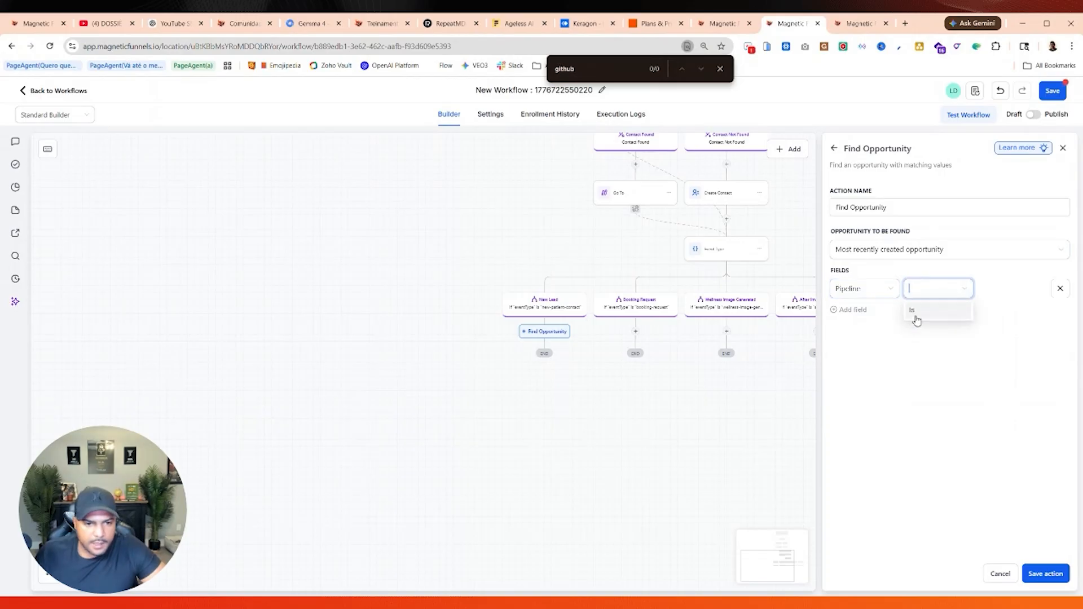
pyautogui.click(917, 316)
pyautogui.click(996, 294)
pyautogui.click(993, 308)
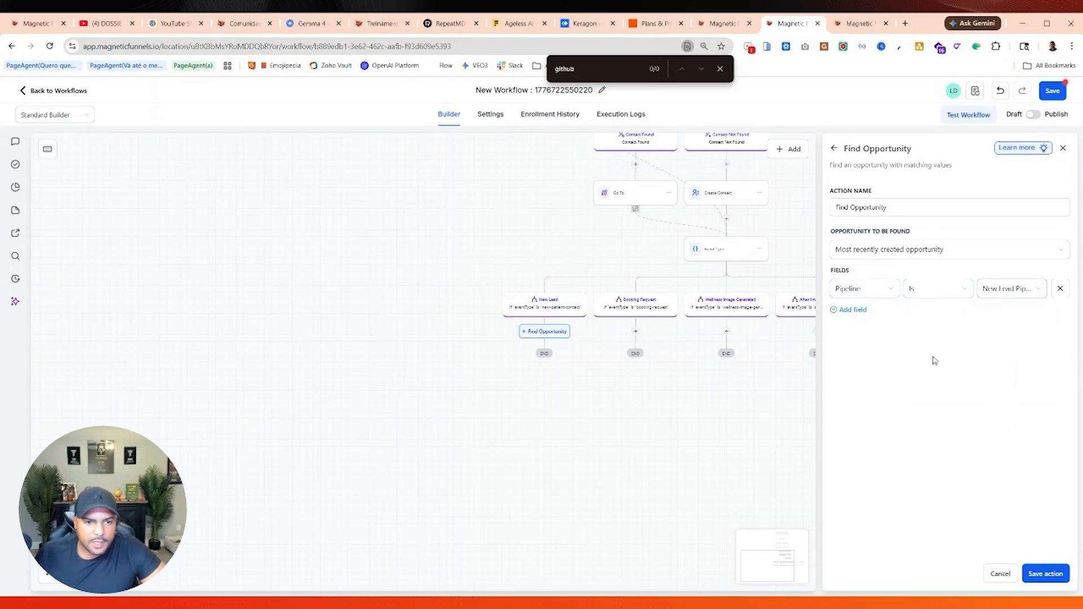
pyautogui.tripleClick(860, 207)
pyautogui.click(1045, 574)
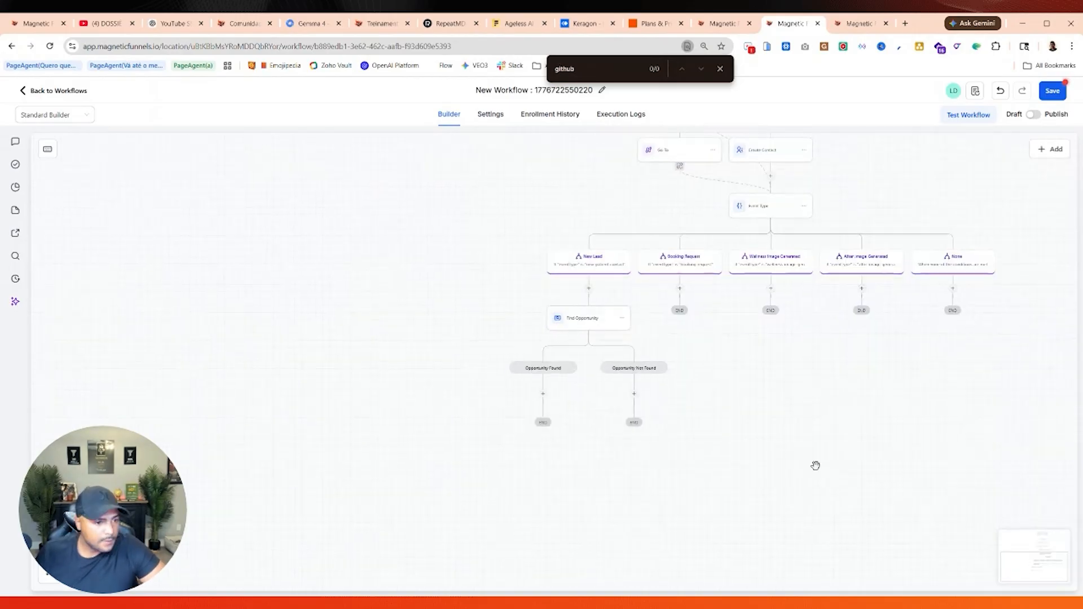
# Step: Copy the Find Opportunity action and paste it under the Booking Request, Wellness Image Generated and After Image Generated branches
pyautogui.click(622, 319)
pyautogui.click(654, 328)
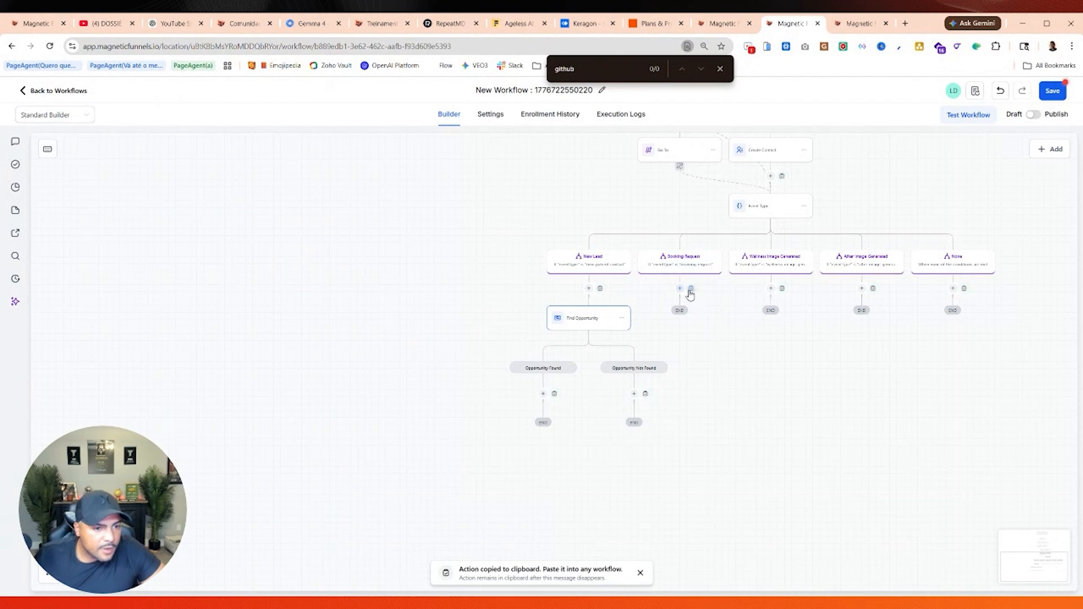
pyautogui.click(680, 289)
pyautogui.click(817, 288)
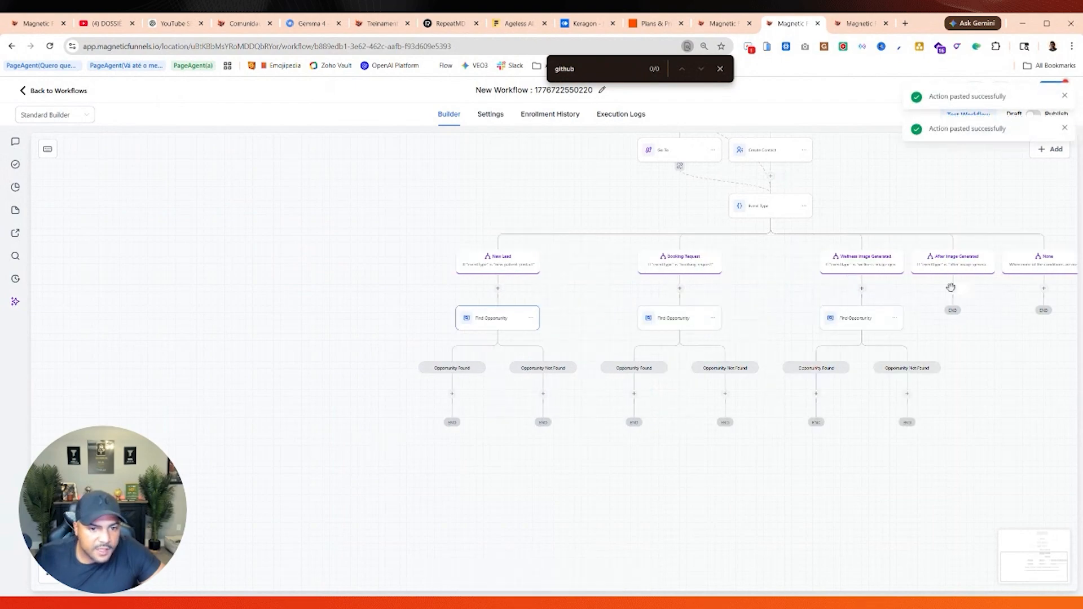
pyautogui.click(953, 288)
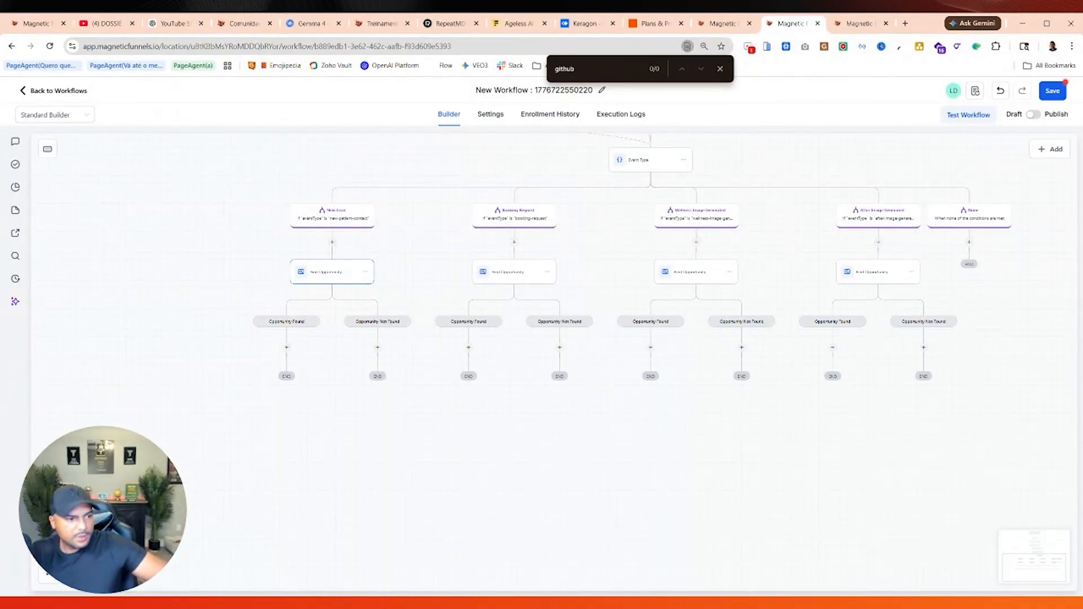
# Step: Add a Create Opportunity action to the New Lead branch's Opportunity Not Found path, using New Lead Pipeline and pipeline stage New Lead
pyautogui.moveTo(384, 336); pyautogui.dragTo(649, 343)
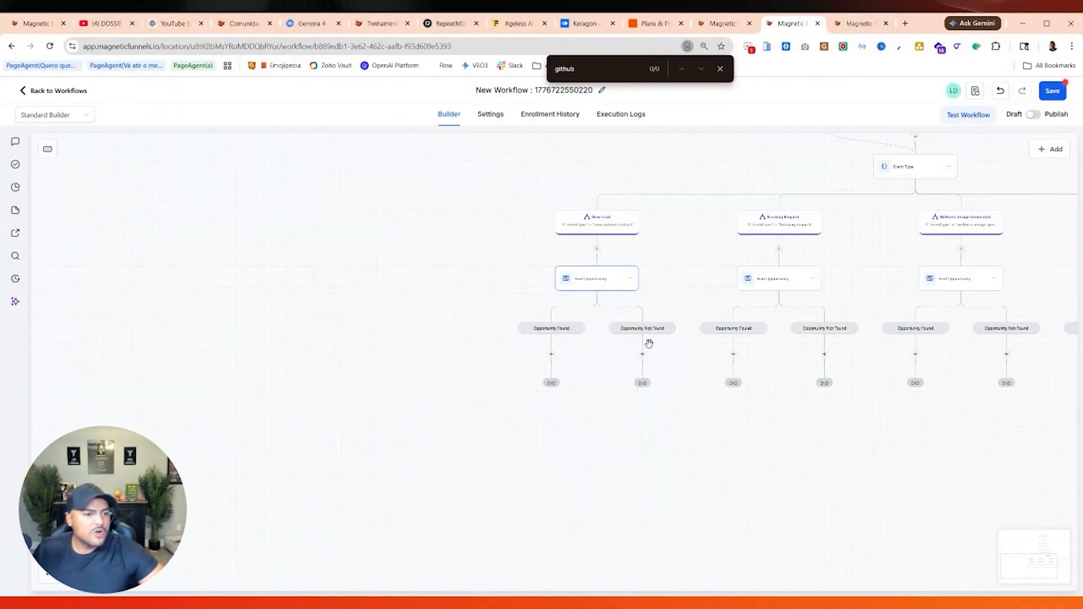
pyautogui.click(643, 354)
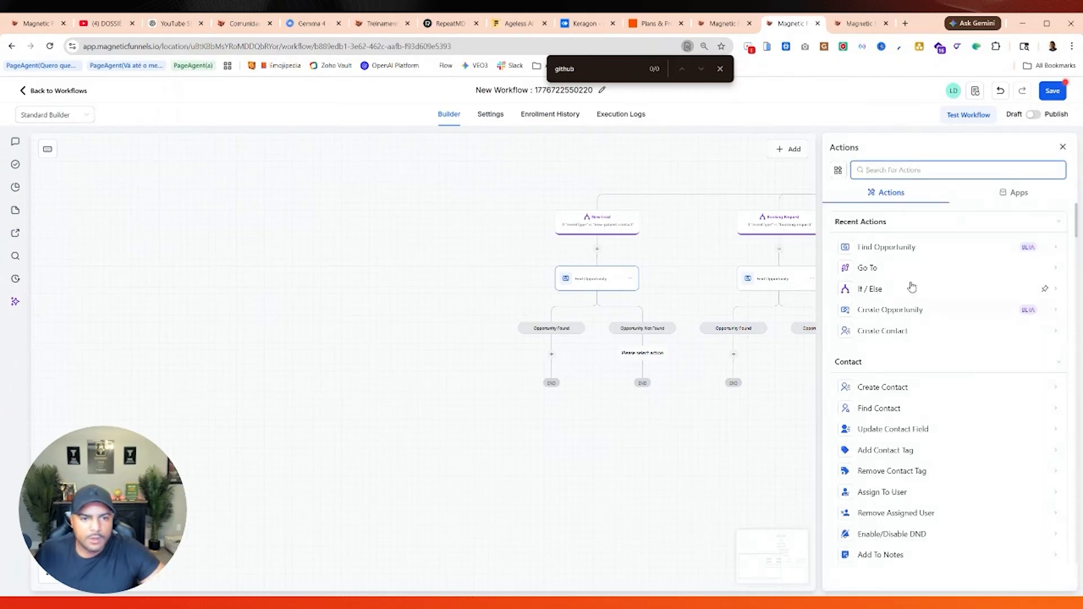
pyautogui.write('crea')
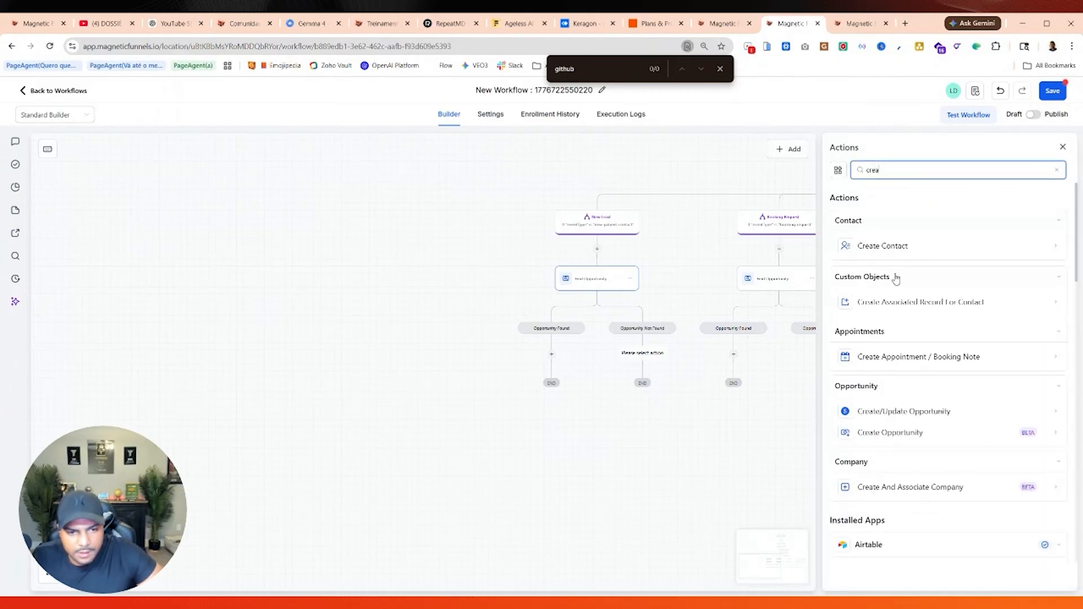
pyautogui.click(889, 433)
pyautogui.click(850, 333)
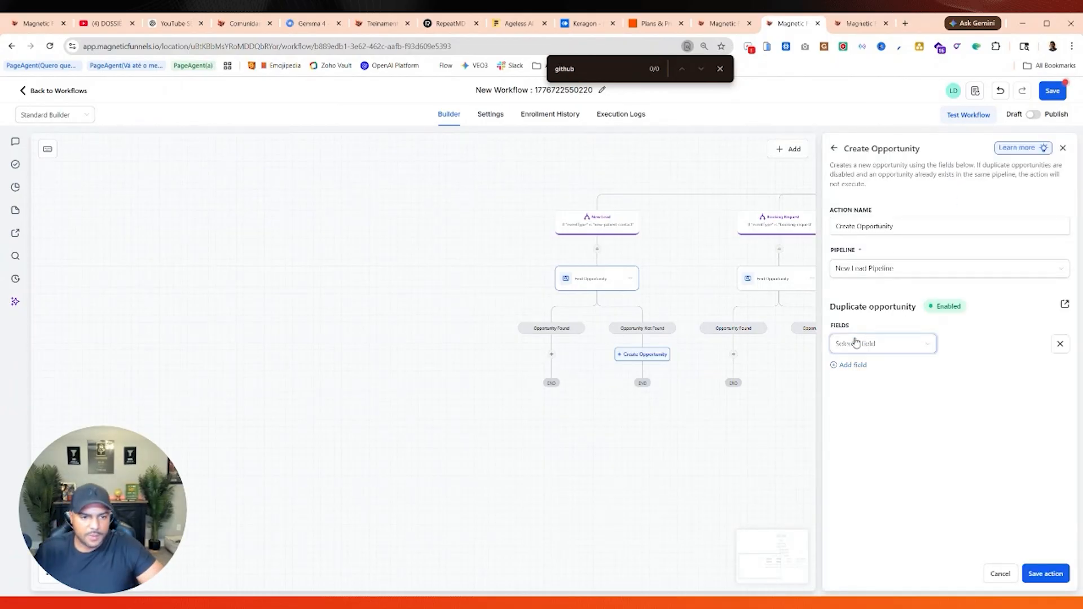
pyautogui.click(892, 353)
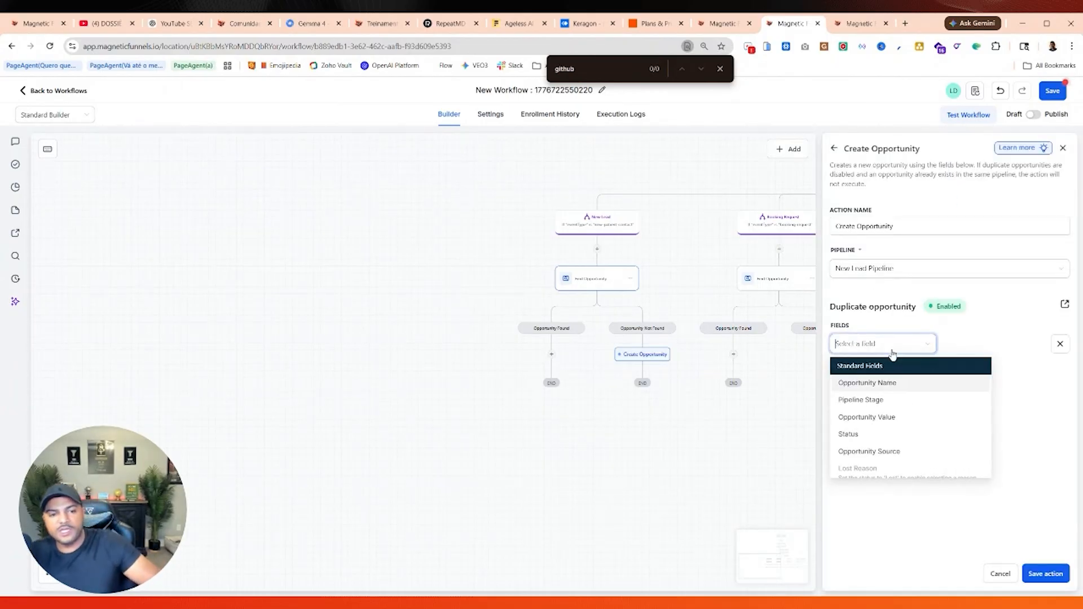
pyautogui.click(867, 402)
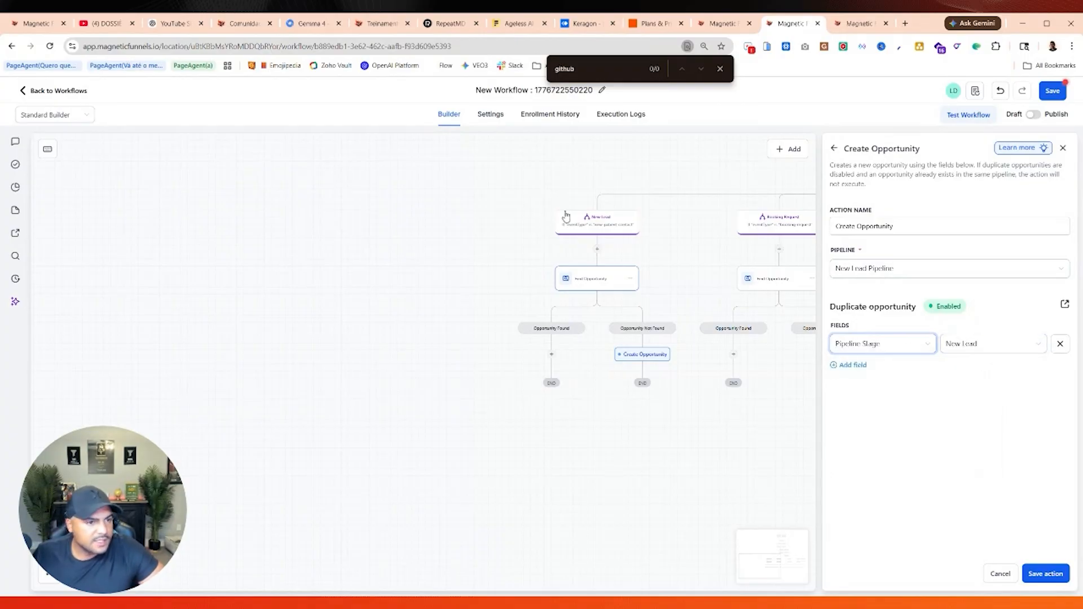
# Step: Add an Opportunity Value field to the Create Opportunity action and map it to a value from the Inbound Webhook Trigger's Data
pyautogui.click(859, 366)
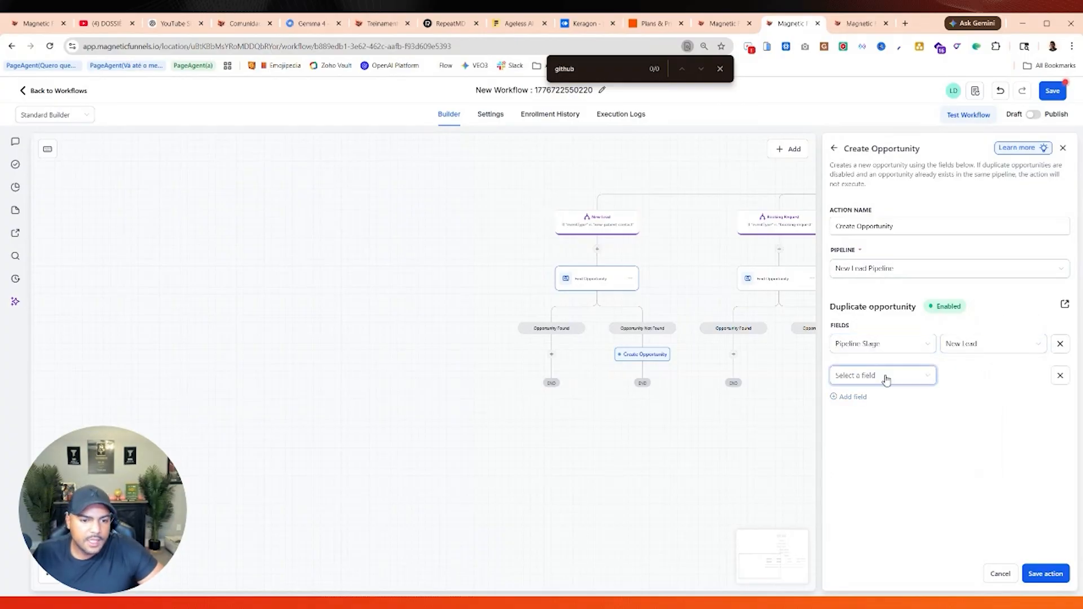
pyautogui.click(887, 376)
pyautogui.click(884, 449)
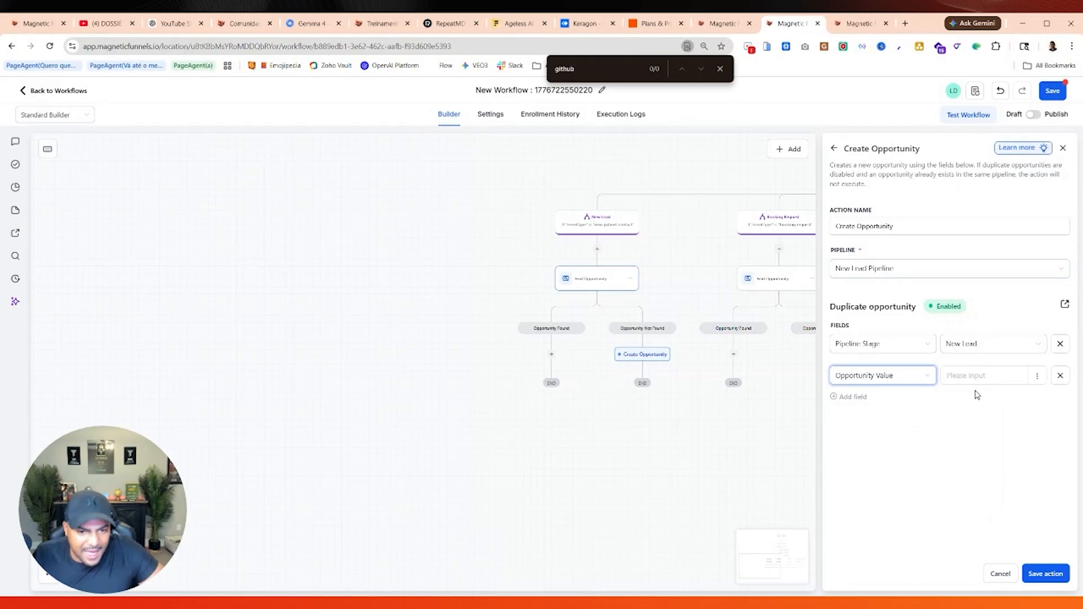
pyautogui.click(1037, 376)
pyautogui.click(1037, 417)
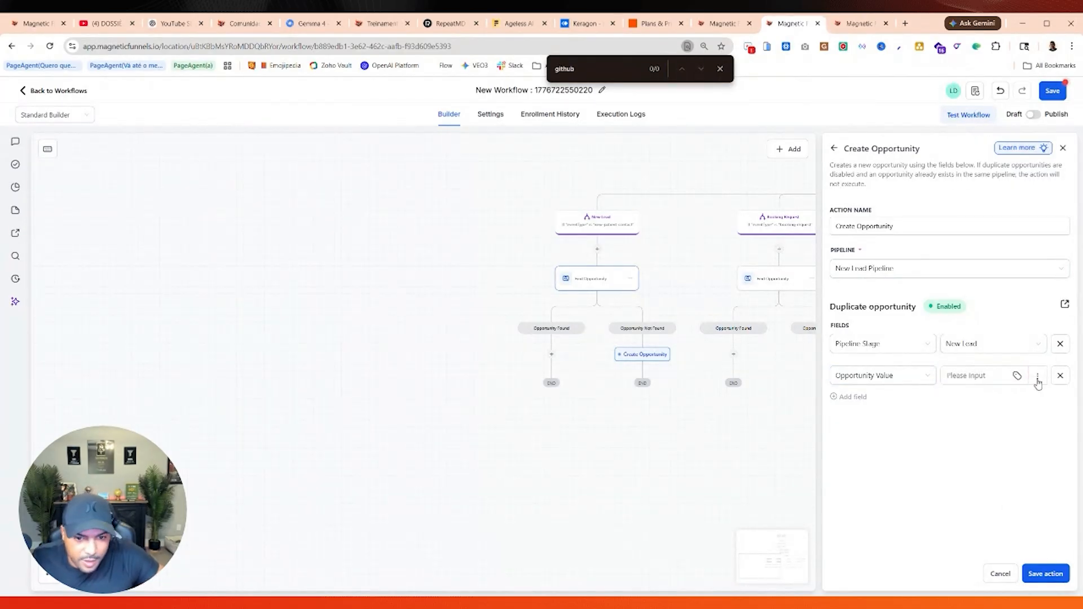
pyautogui.click(1019, 377)
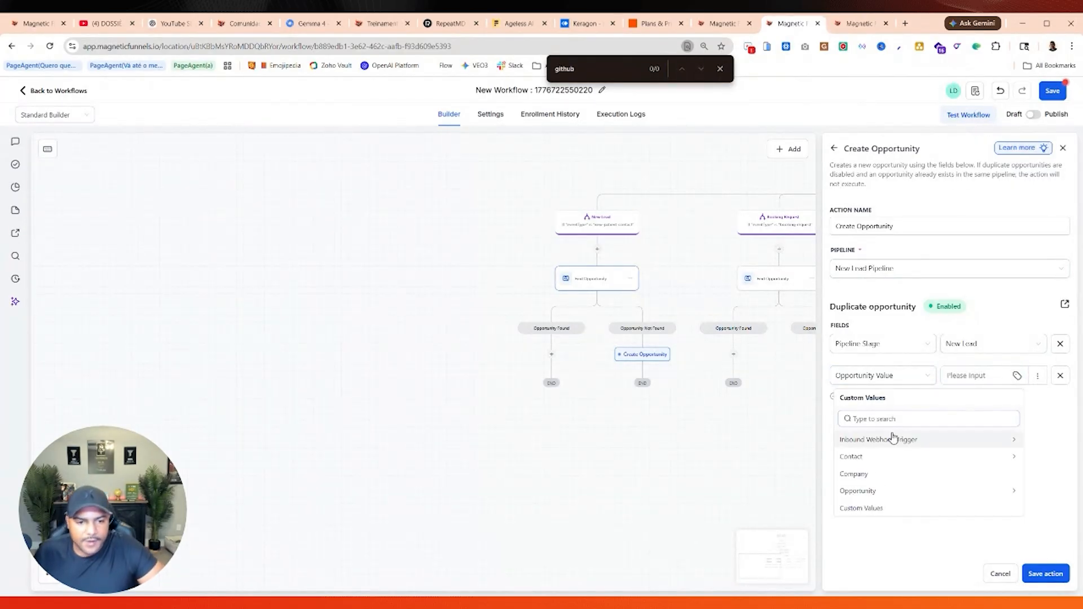
pyautogui.click(900, 441)
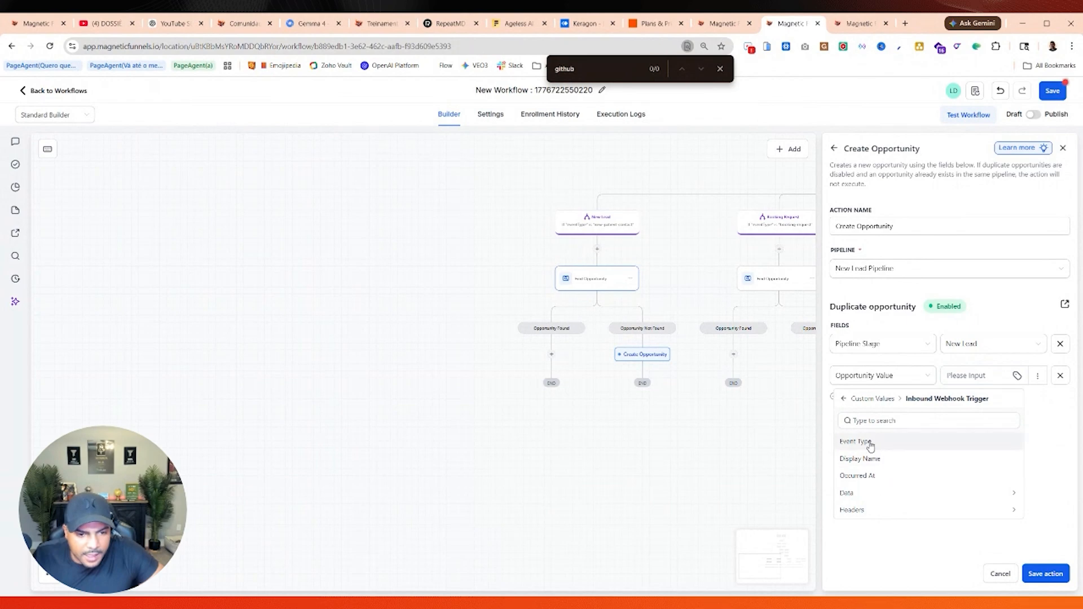
pyautogui.click(872, 493)
pyautogui.scroll(-1, 907, 494)
pyautogui.click(881, 545)
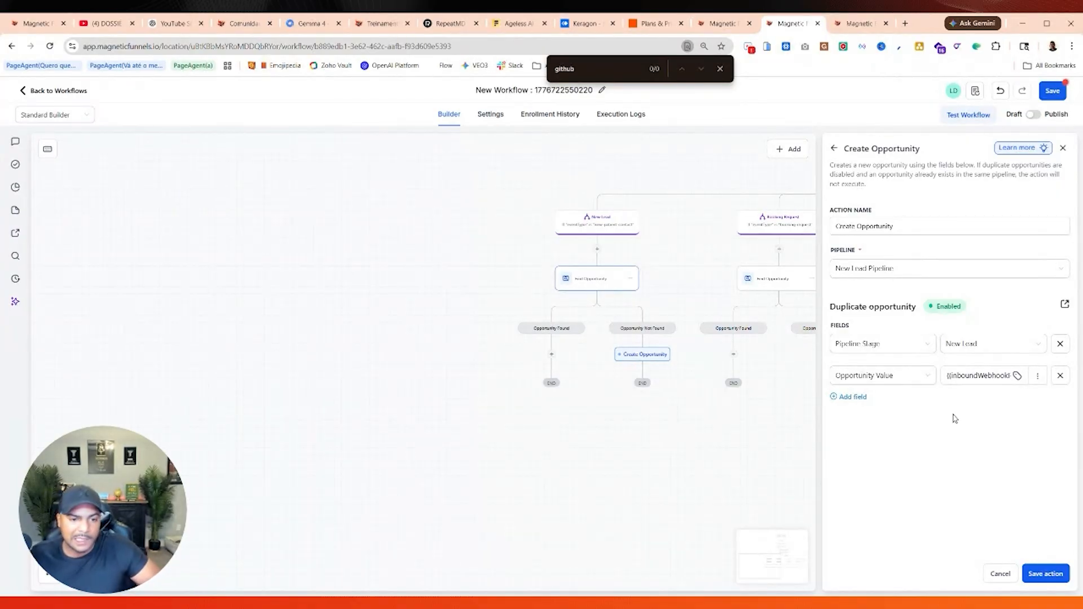
# Step: Add an Opportunity Source field to the New Lead branch's Create Opportunity action, save it and review its settings
pyautogui.click(851, 396)
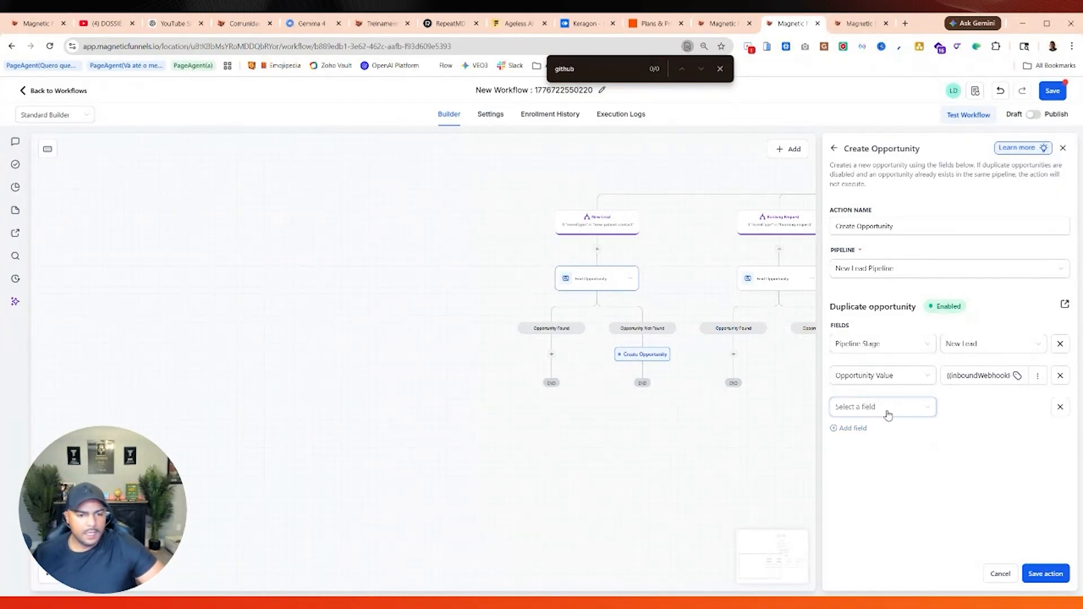
pyautogui.click(887, 414)
pyautogui.click(889, 510)
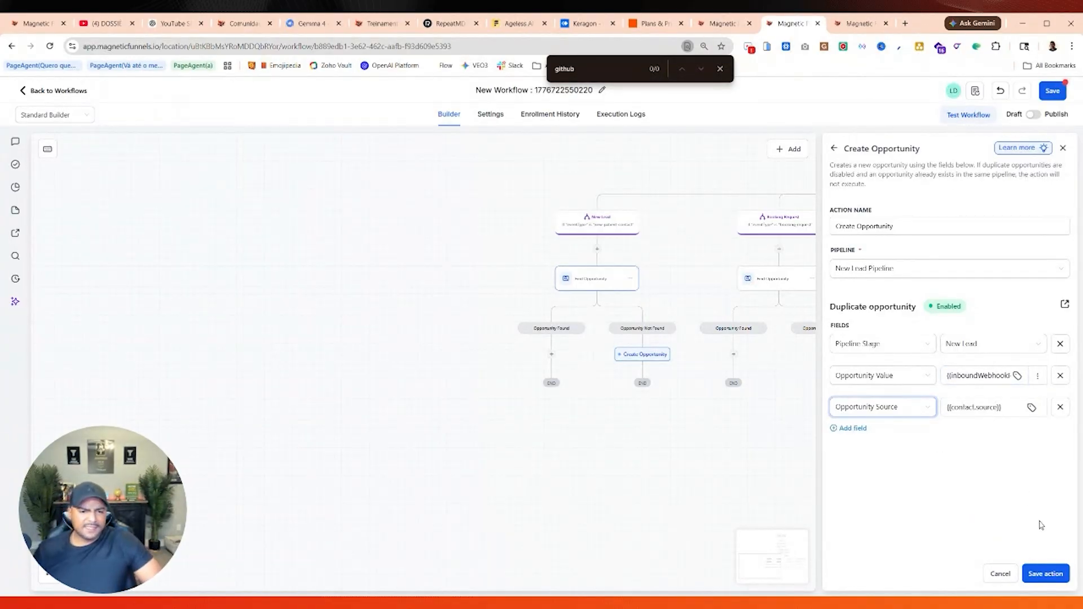
pyautogui.click(1047, 574)
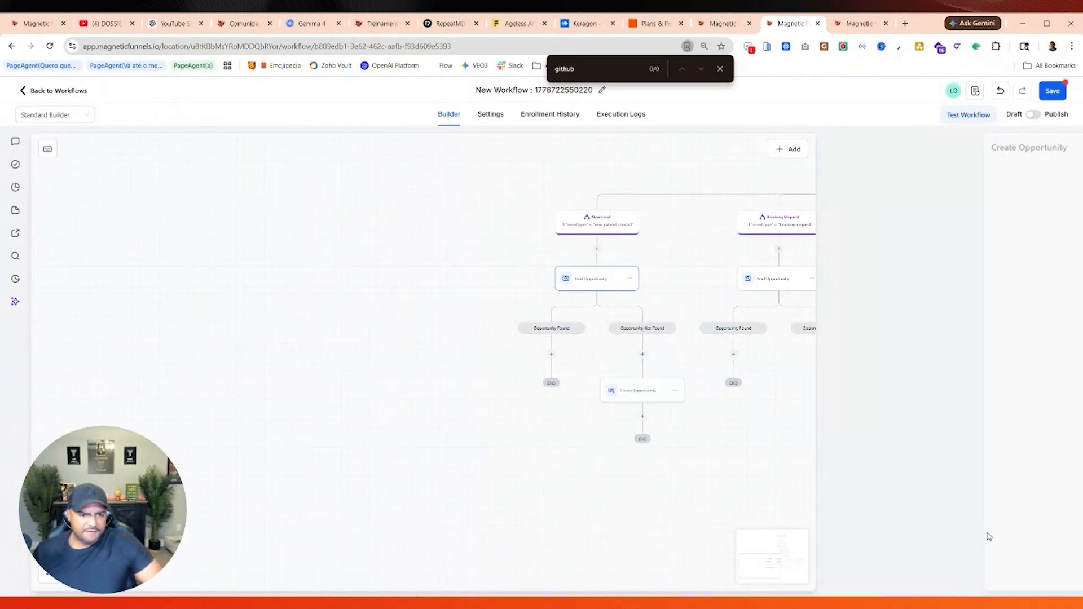
pyautogui.click(644, 398)
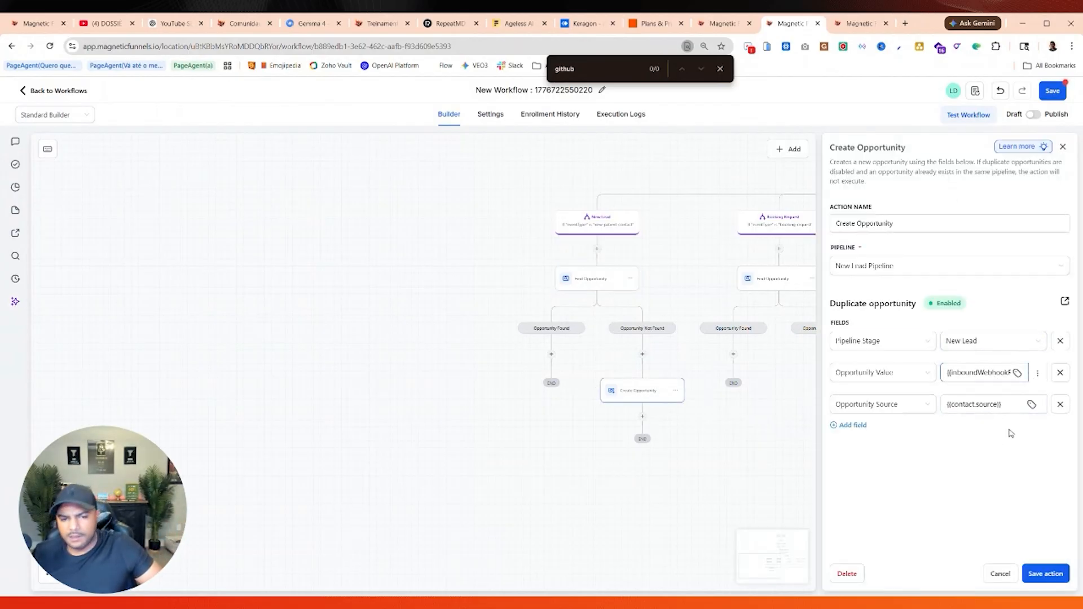
pyautogui.click(1002, 577)
pyautogui.click(551, 355)
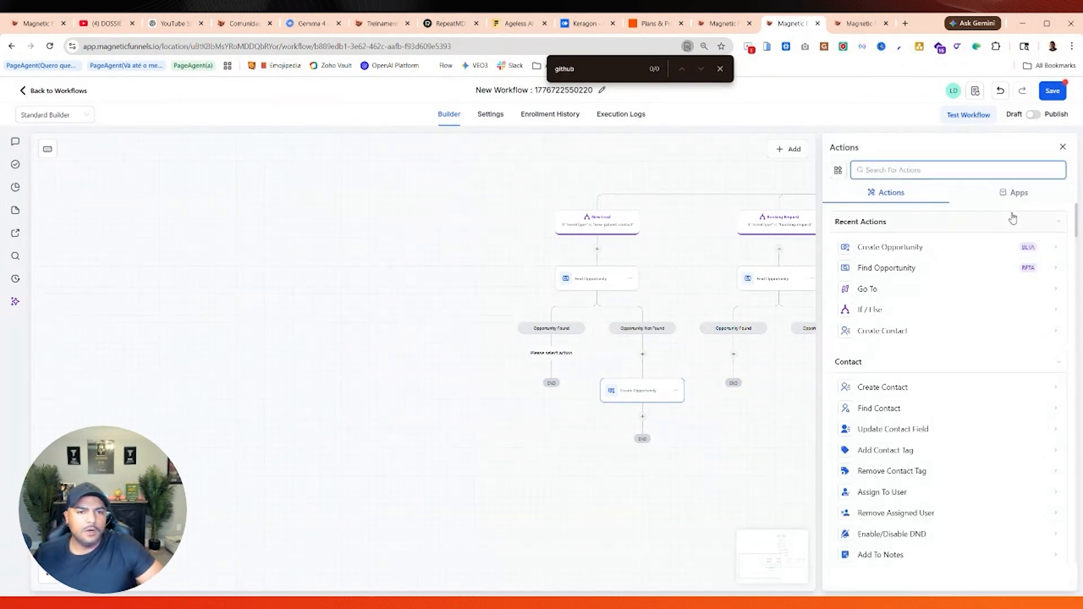
pyautogui.write('update')
pyautogui.click(742, 425)
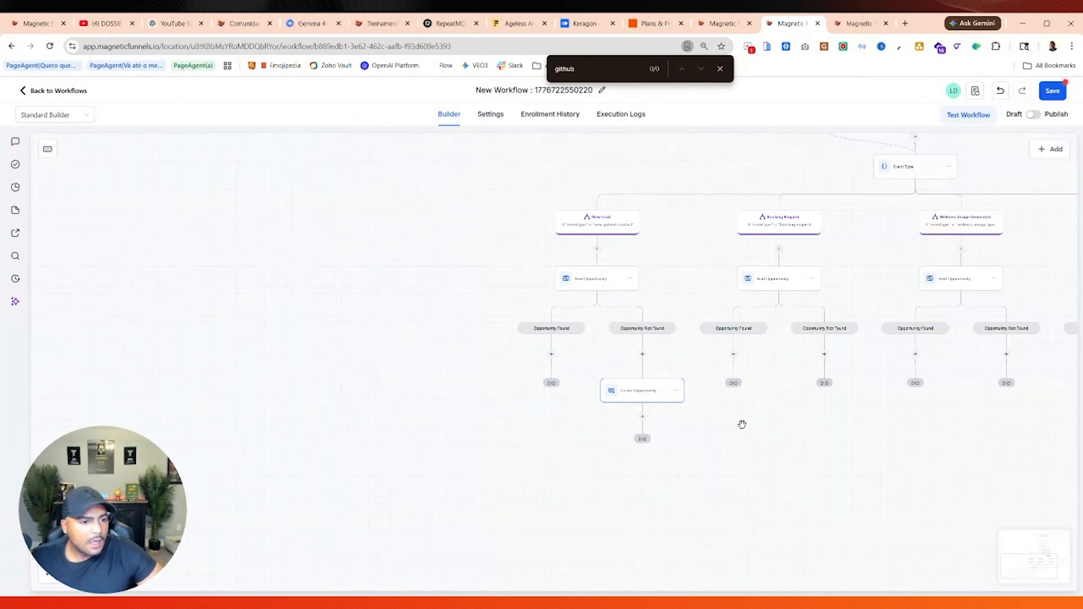
# Step: Add an Update Opportunity action to the Booking Request branch's Opportunity Found path, with Pipeline set to New Lead Pipeline
pyautogui.scroll(2, 718, 457)
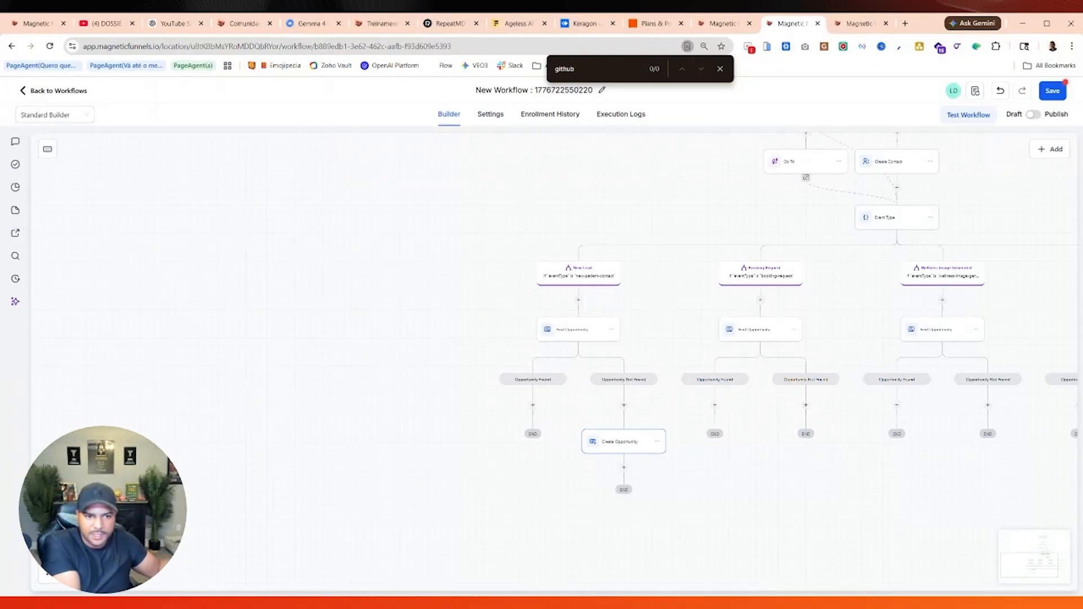
pyautogui.moveTo(838, 305); pyautogui.dragTo(763, 299)
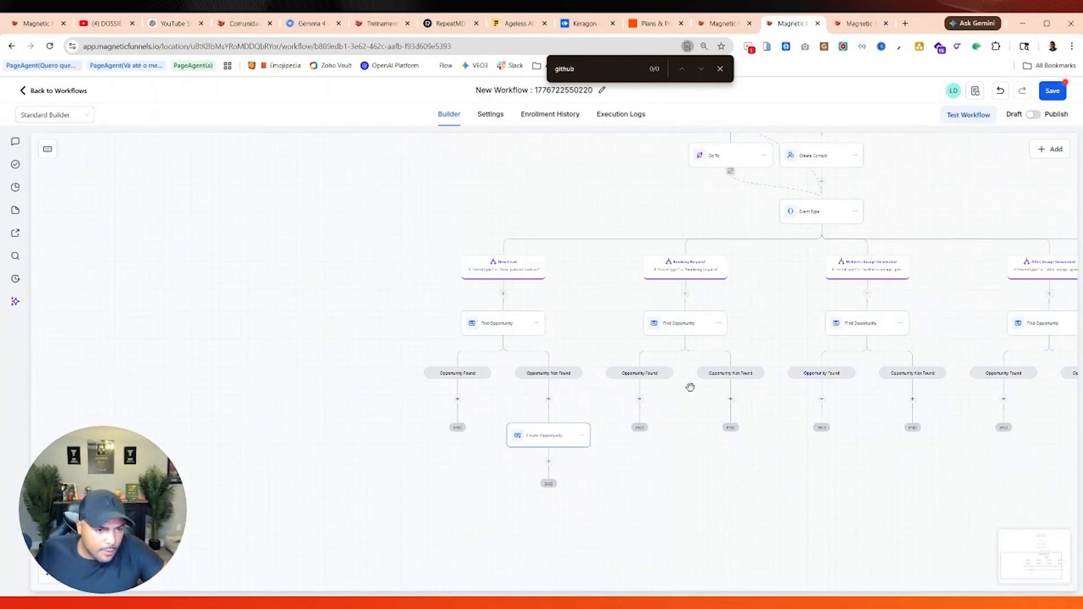
pyautogui.moveTo(675, 403); pyautogui.dragTo(691, 379)
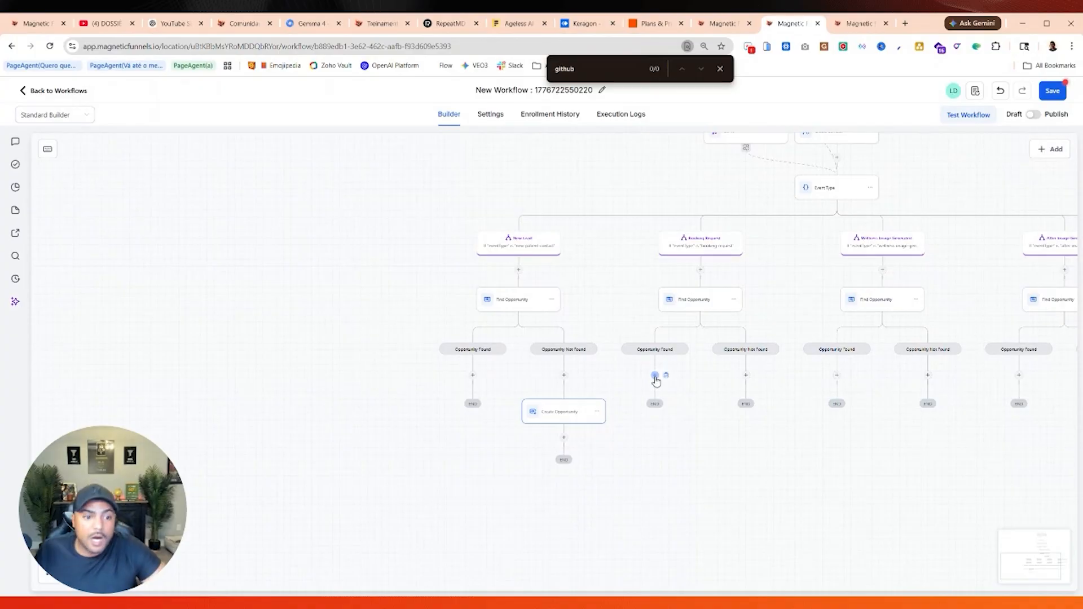
pyautogui.click(655, 375)
pyautogui.write('update')
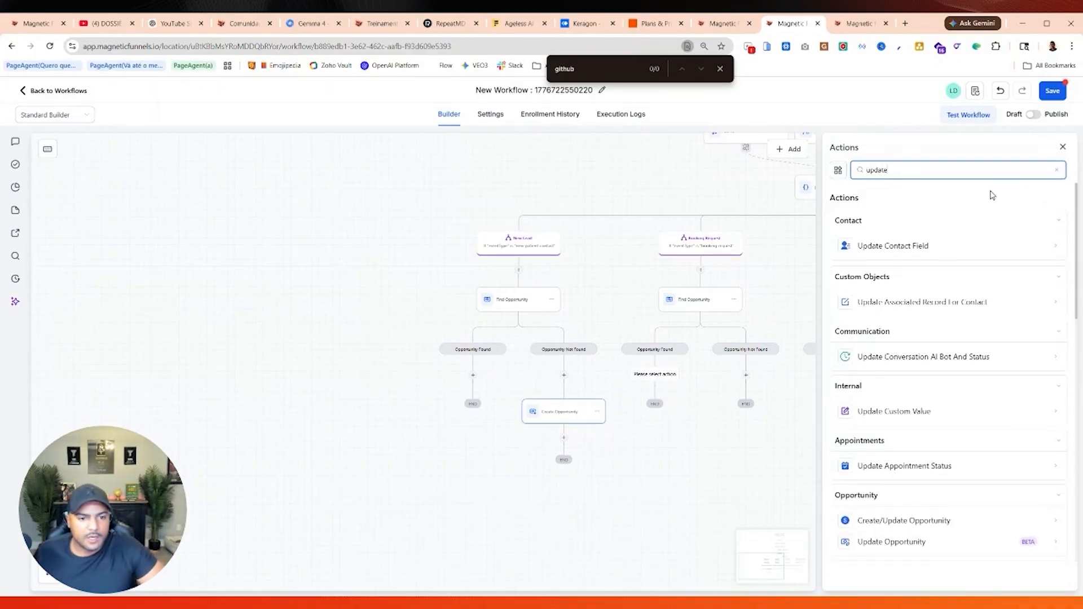
pyautogui.click(878, 541)
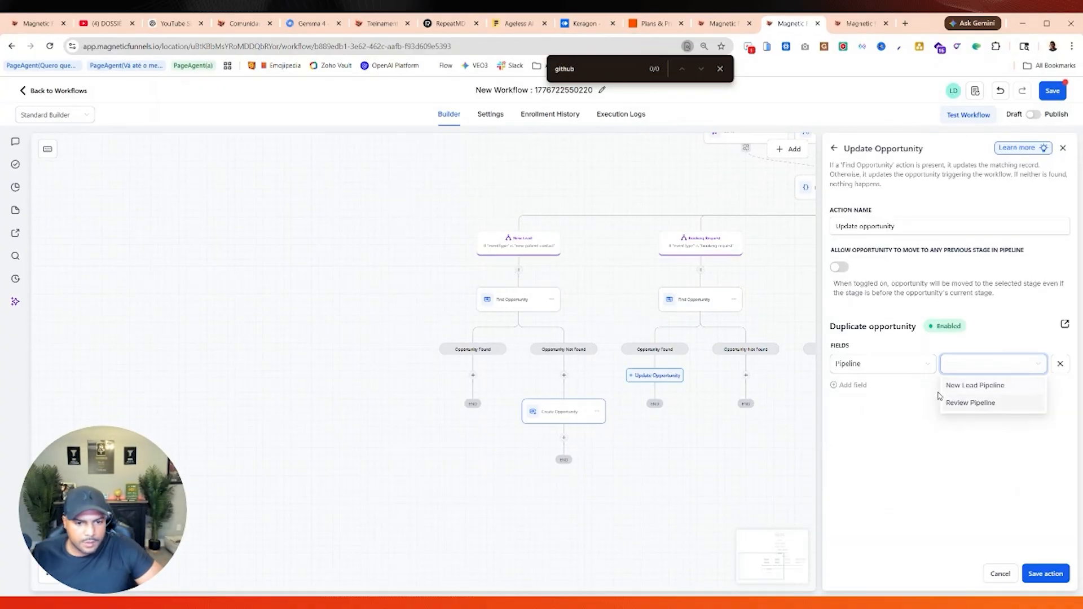
pyautogui.click(949, 388)
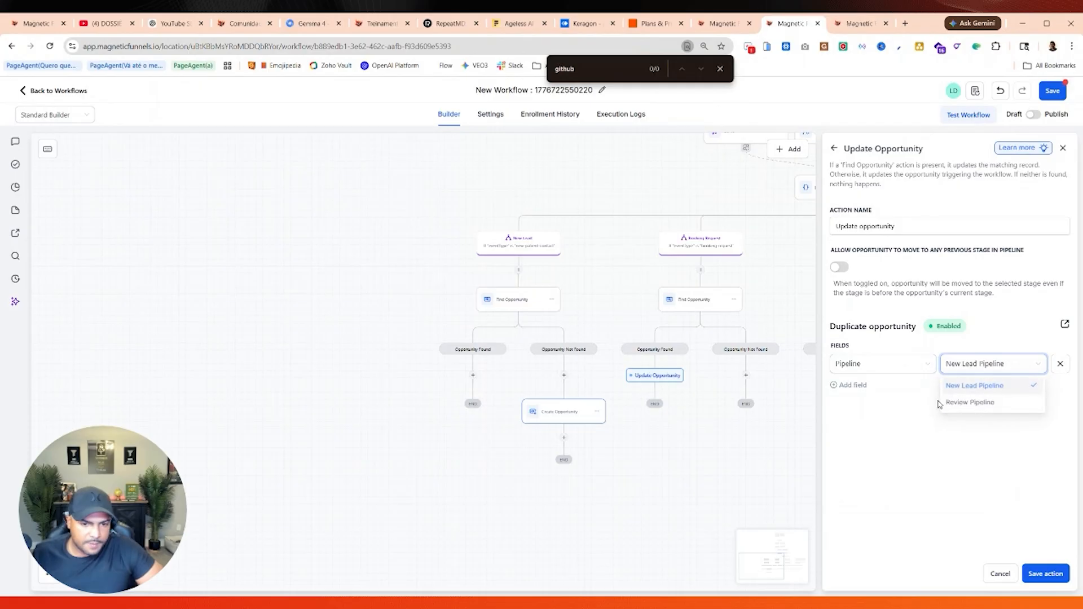
# Step: Add a Pipeline Stage field to the Update Opportunity action and set it to Booked
pyautogui.click(851, 386)
pyautogui.click(875, 397)
pyautogui.click(858, 467)
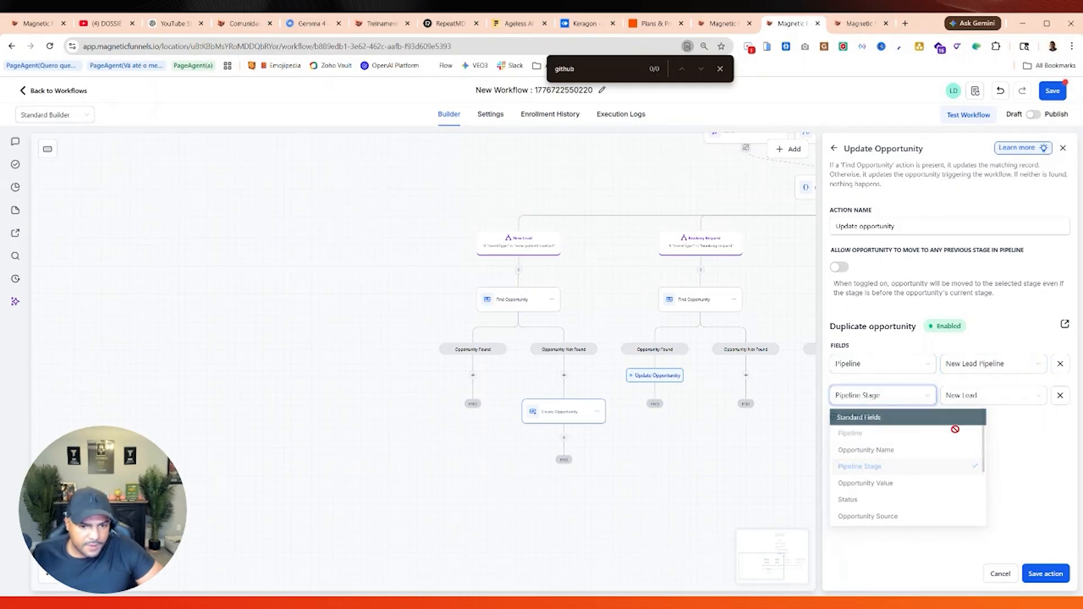
pyautogui.click(970, 396)
pyautogui.click(968, 468)
# Step: Add an Opportunity Value field mapped to a value from the Inbound Webhook Trigger's Data, and save the action as Booked Lead
pyautogui.click(864, 418)
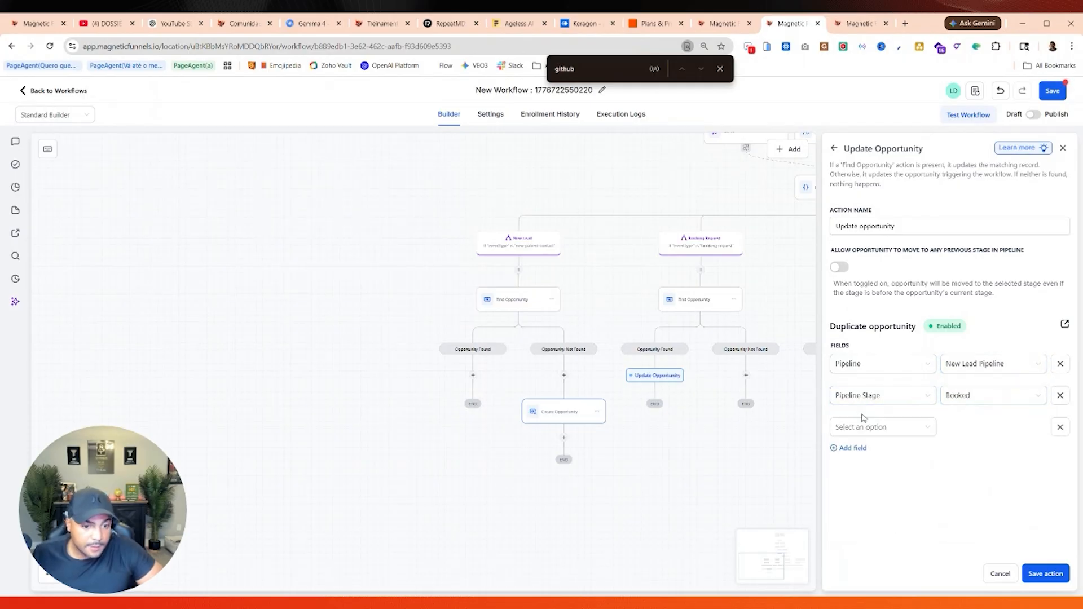
pyautogui.click(866, 427)
pyautogui.click(866, 483)
pyautogui.click(1037, 427)
pyautogui.click(1033, 473)
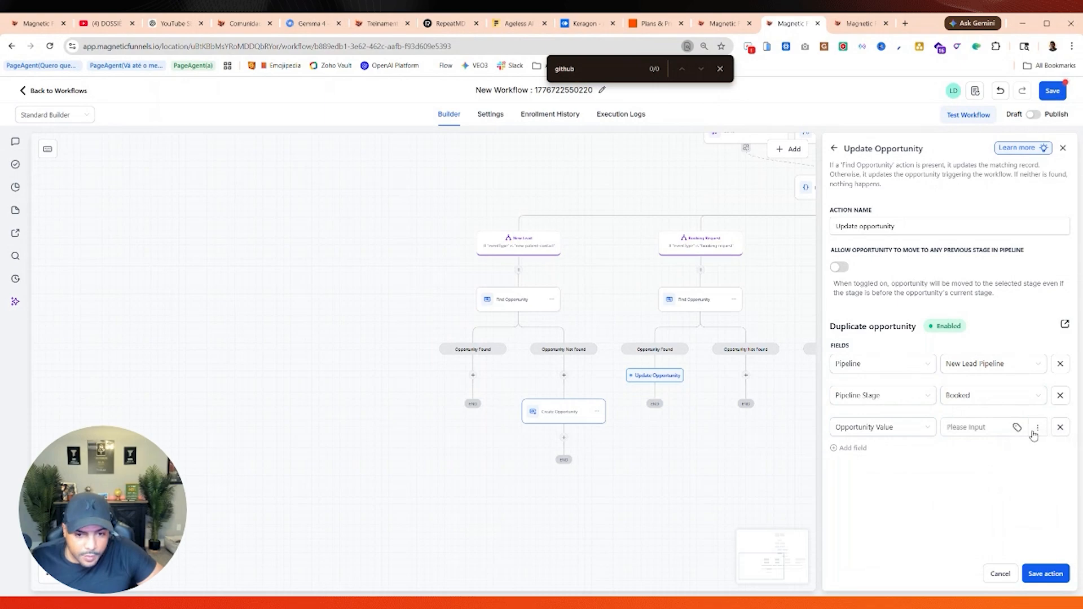
pyautogui.click(1017, 427)
pyautogui.click(902, 490)
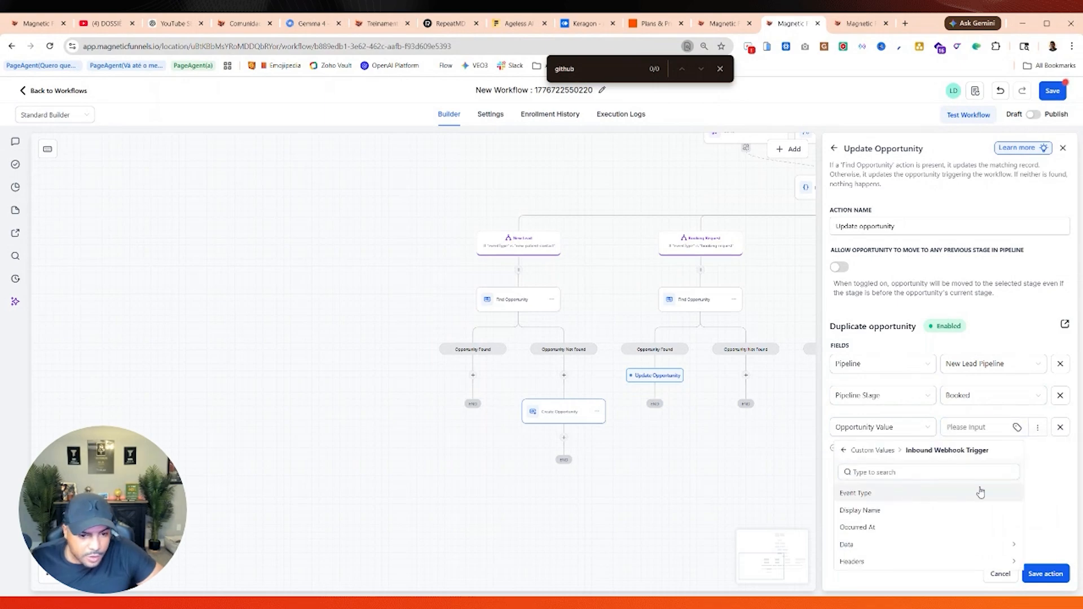
pyautogui.click(904, 555)
pyautogui.click(936, 450)
pyautogui.click(855, 558)
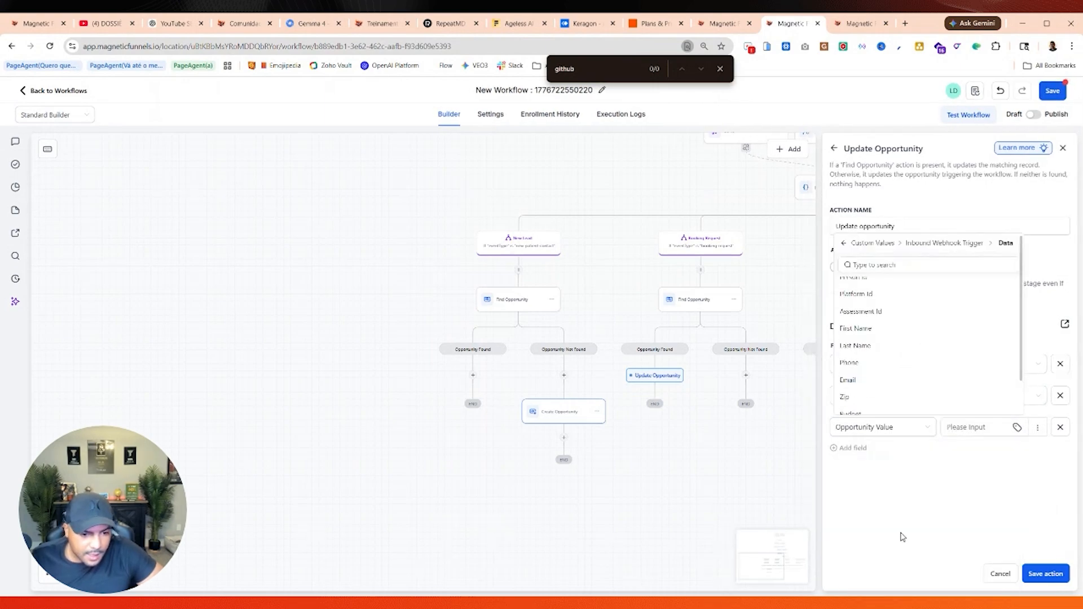
pyautogui.click(851, 389)
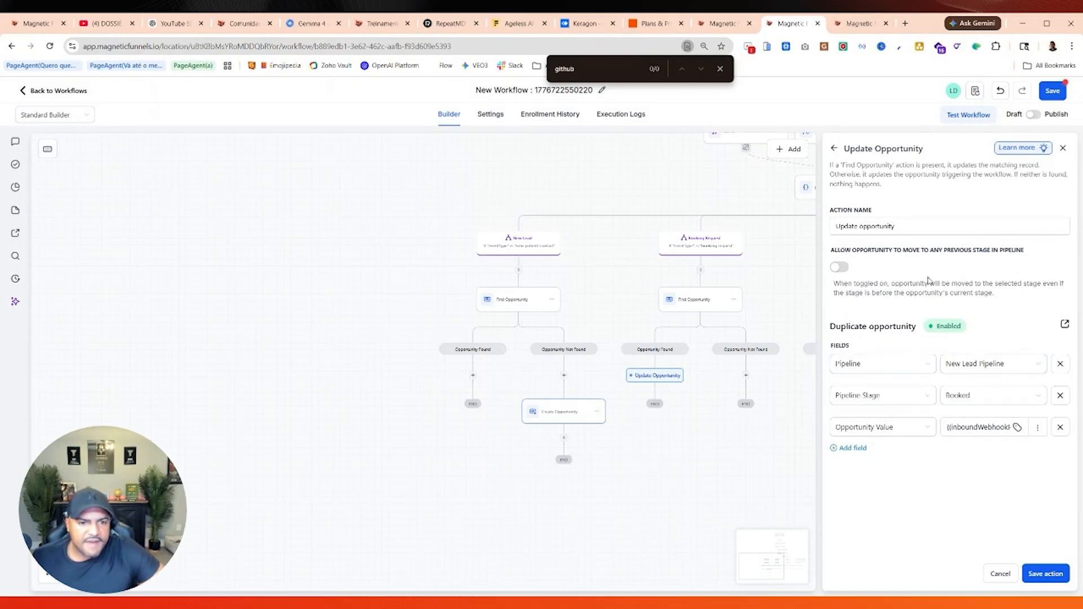
pyautogui.click(1048, 576)
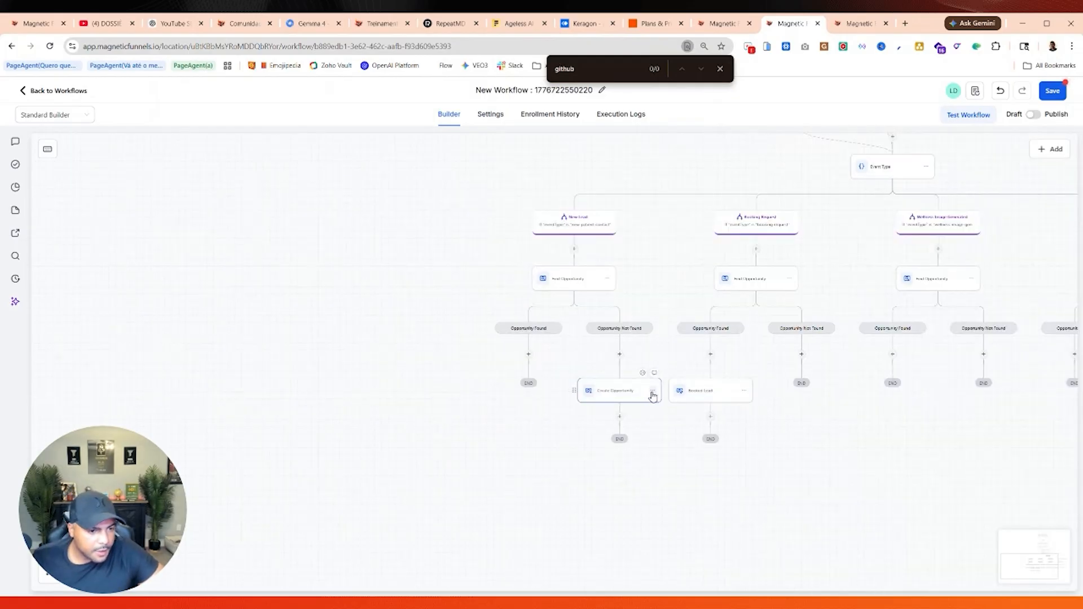
# Step: Copy Create Opportunity to the Booking Request branch's Opportunity Not Found path, with stage Booked and the name Create Opportunity on Booking Stage
pyautogui.click(653, 392)
pyautogui.click(686, 401)
pyautogui.click(801, 354)
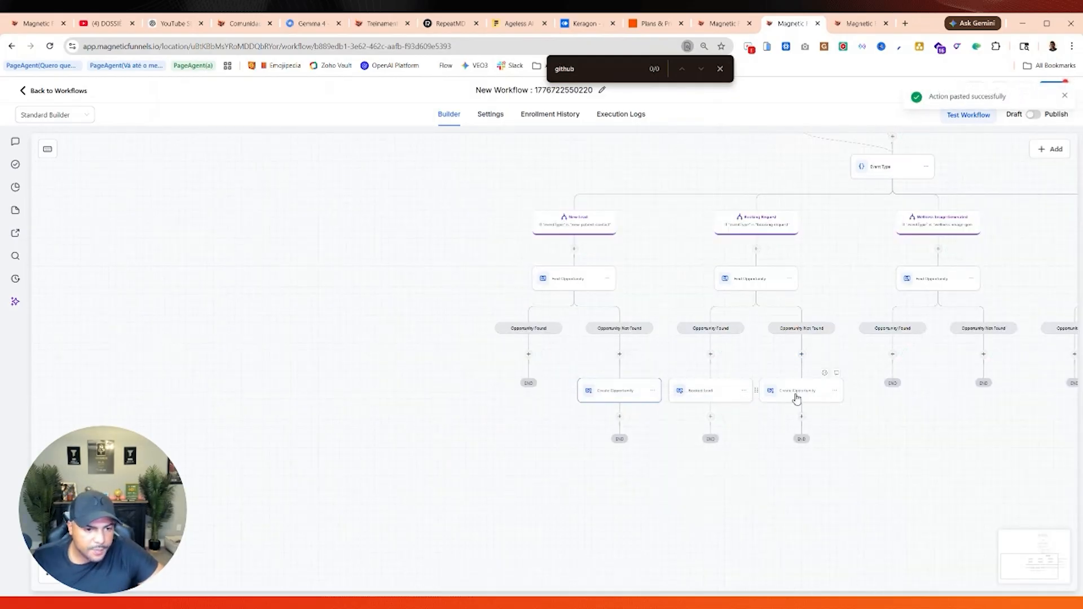
pyautogui.click(796, 398)
pyautogui.click(1002, 349)
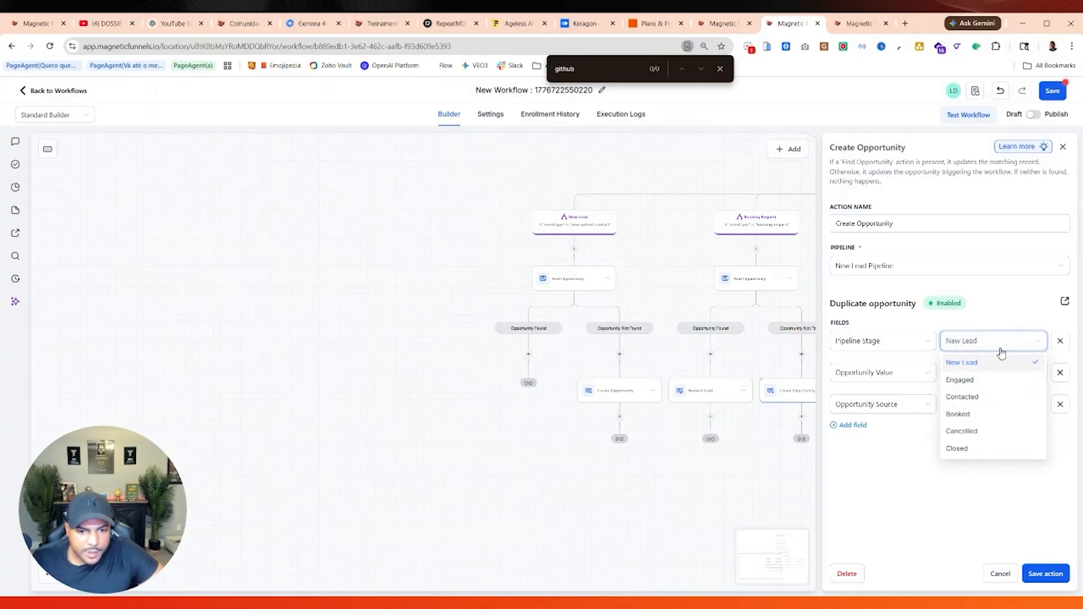
pyautogui.click(955, 414)
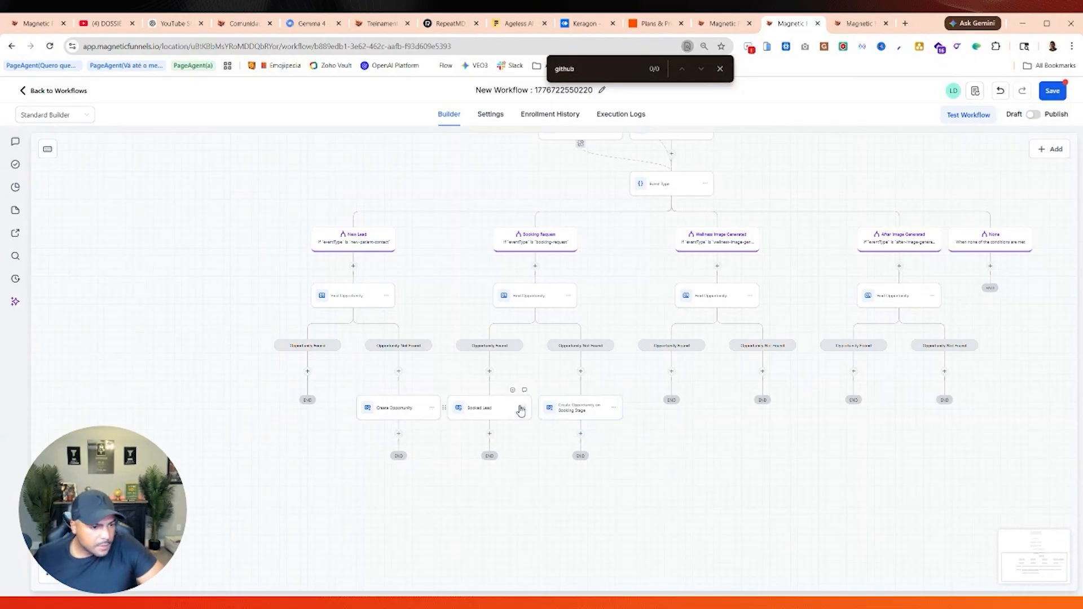
# Step: Copy the Booked Lead action and paste it under the Opportunity Found paths of Wellness Image Generated and After Image Generated
pyautogui.click(524, 411)
pyautogui.click(555, 425)
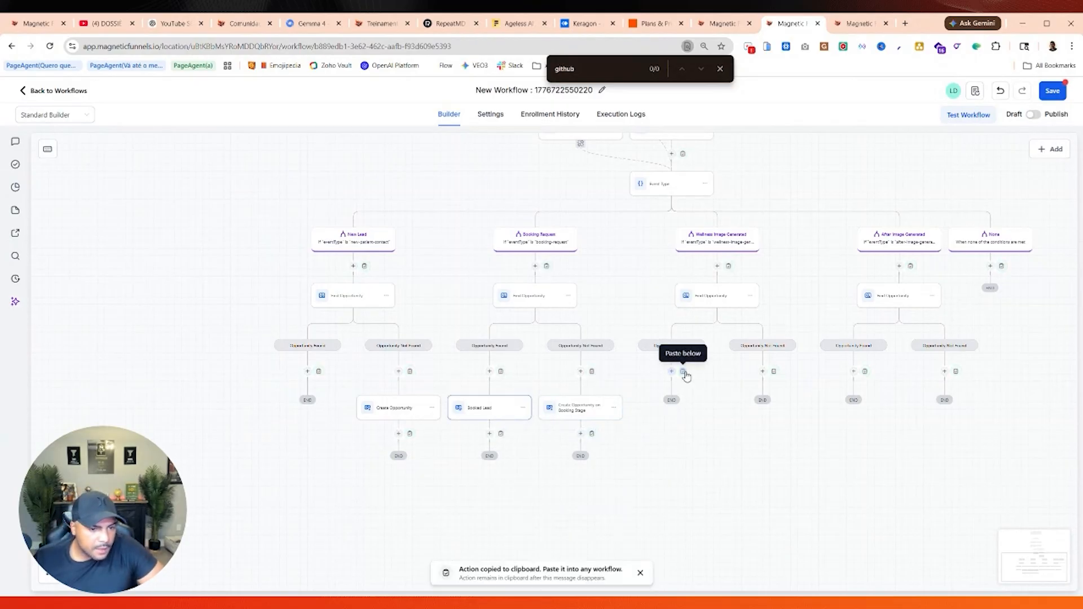
pyautogui.click(684, 373)
pyautogui.click(865, 374)
# Step: Set the Wellness Image Generated branch's pasted action to pipeline stage Engaged, rename it Engaged Lead and save it
pyautogui.click(674, 408)
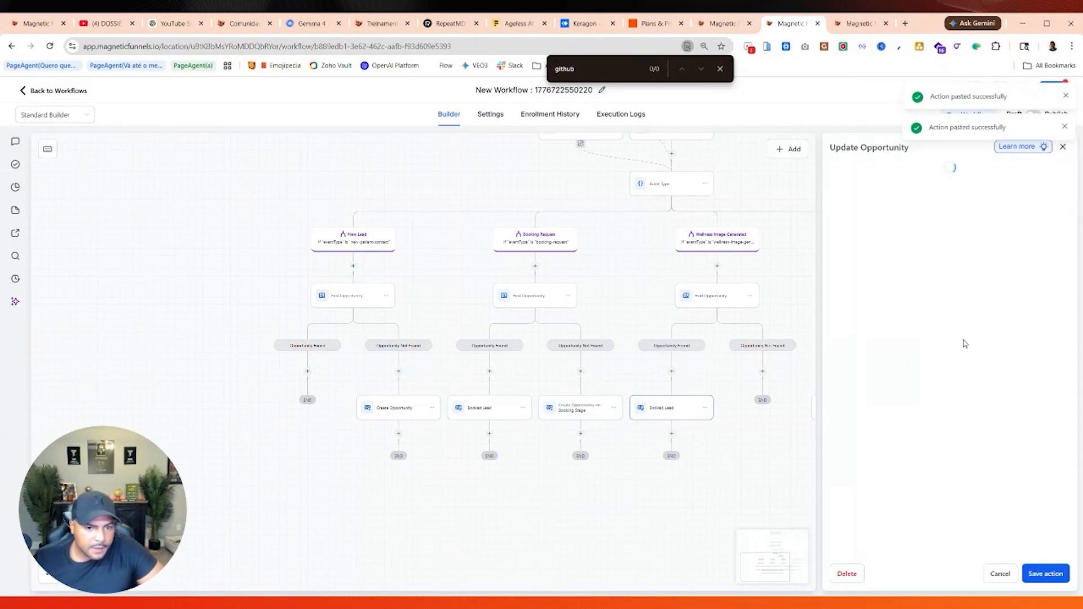
pyautogui.click(972, 395)
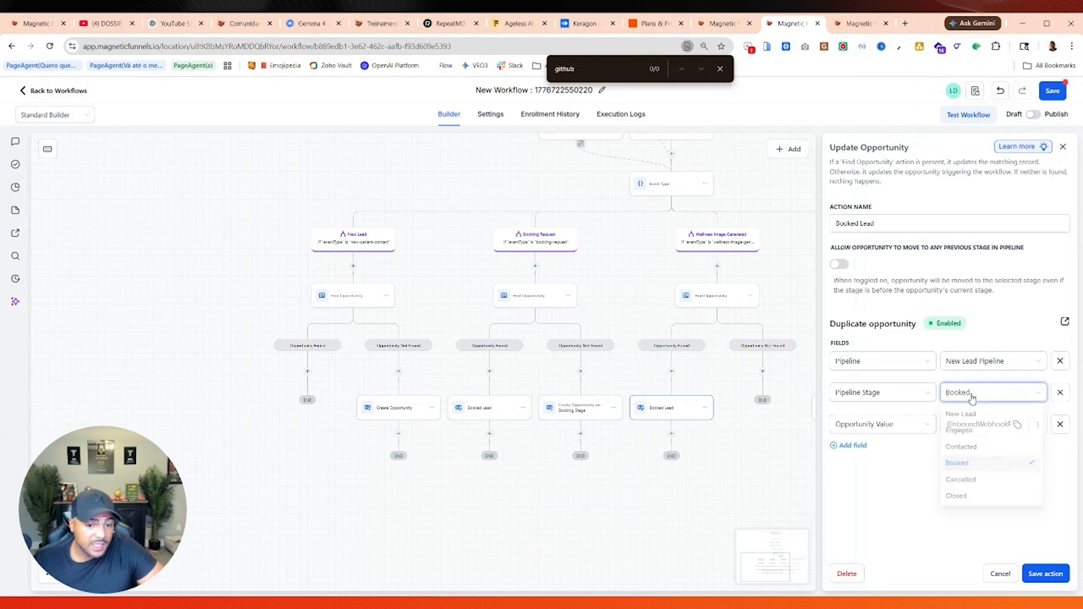
pyautogui.write('e')
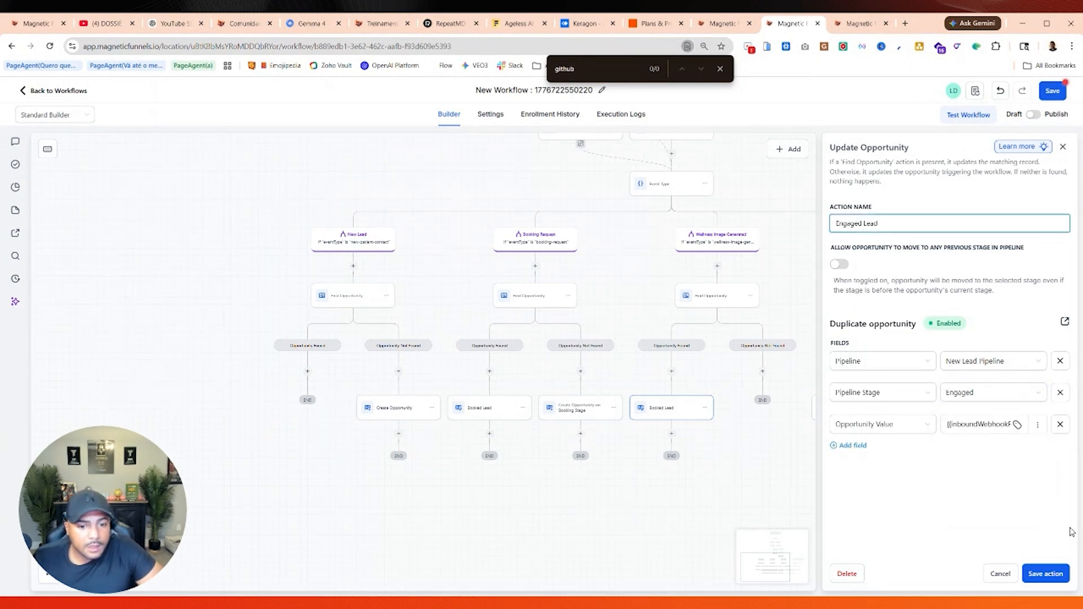
pyautogui.click(1053, 577)
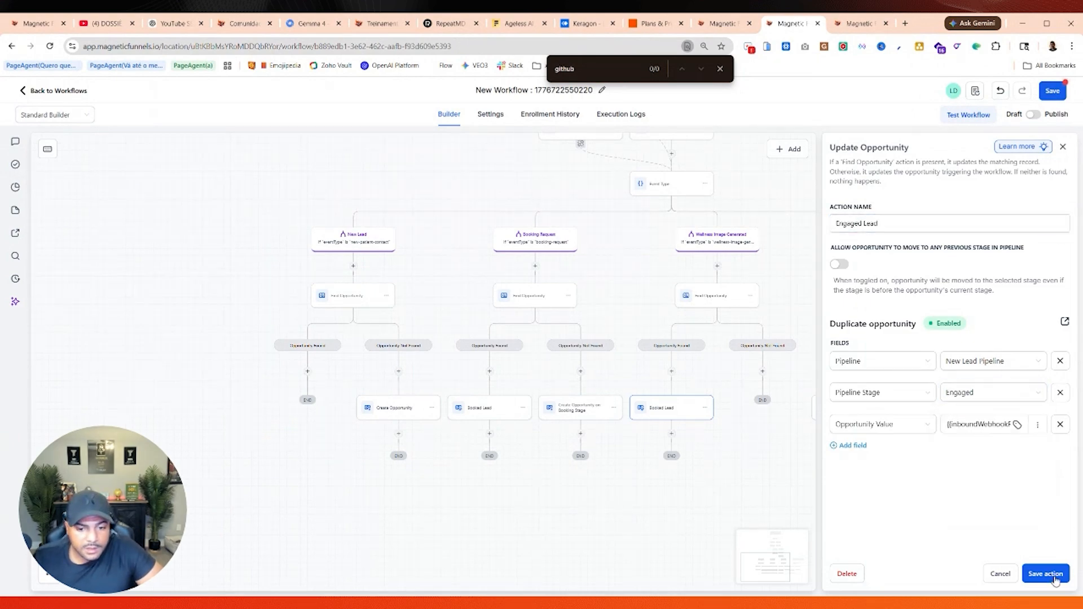
# Step: Rename the After Image Generated branch's pasted Booked Lead action to Engaged Lead and save it
pyautogui.click(857, 407)
pyautogui.moveTo(861, 224); pyautogui.dragTo(731, 220)
pyautogui.write('Engage')
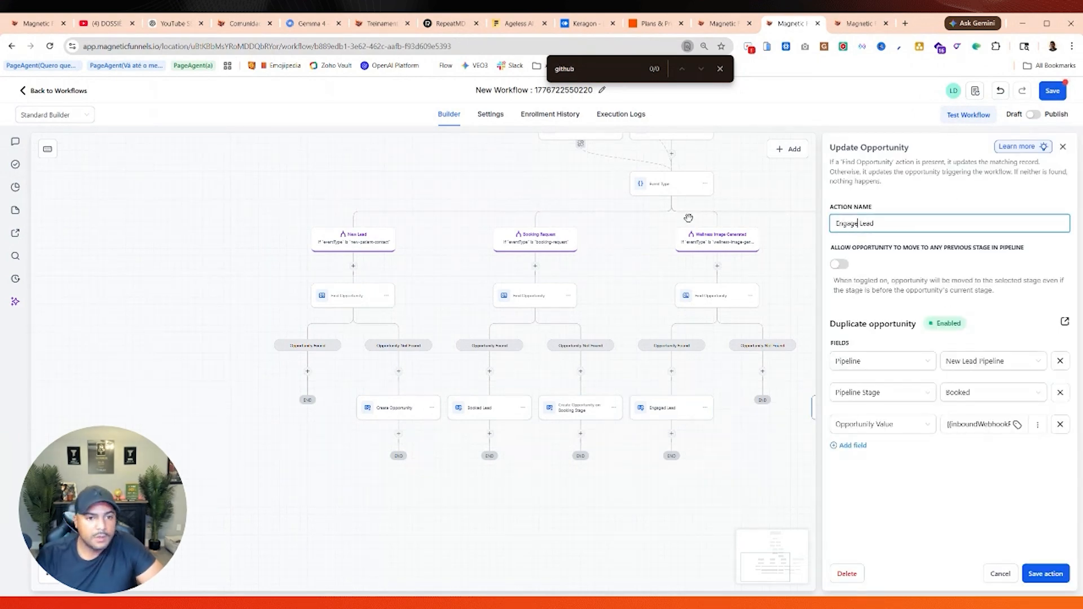
pyautogui.press('BackSpace')
# Step: Copy Create Opportunity on Booking Stage and paste it under the Opportunity Not Found paths of Wellness Image Generated and After Image Generated
pyautogui.click(614, 407)
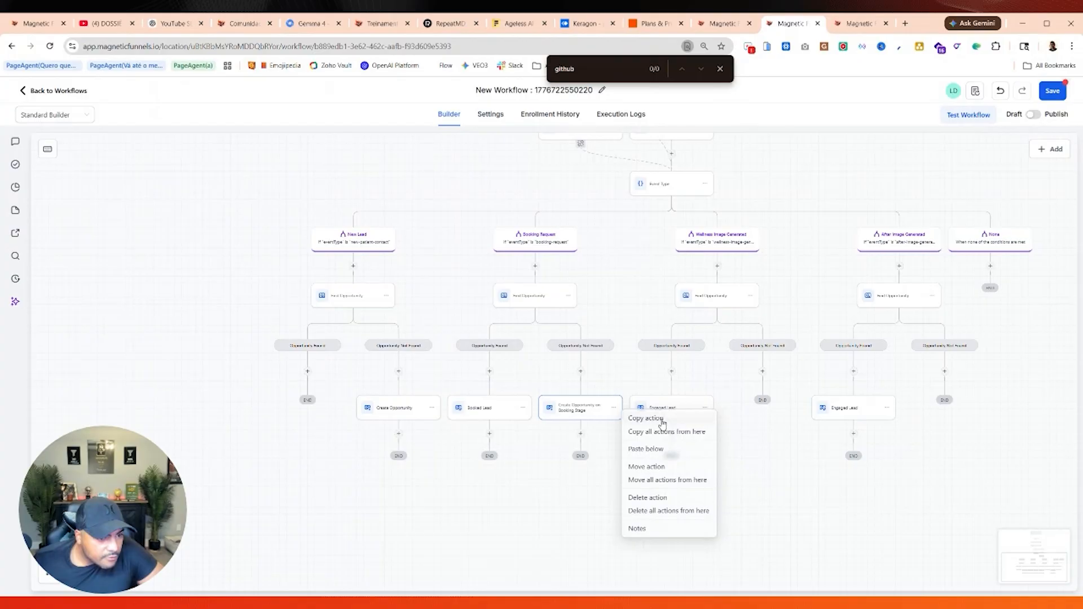
pyautogui.click(659, 421)
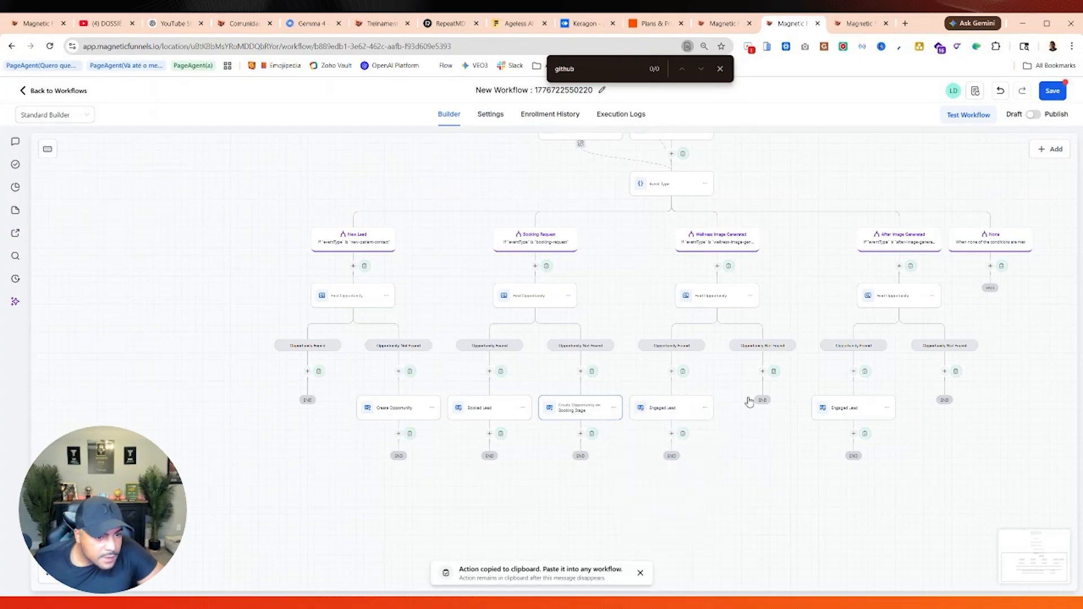
pyautogui.click(763, 372)
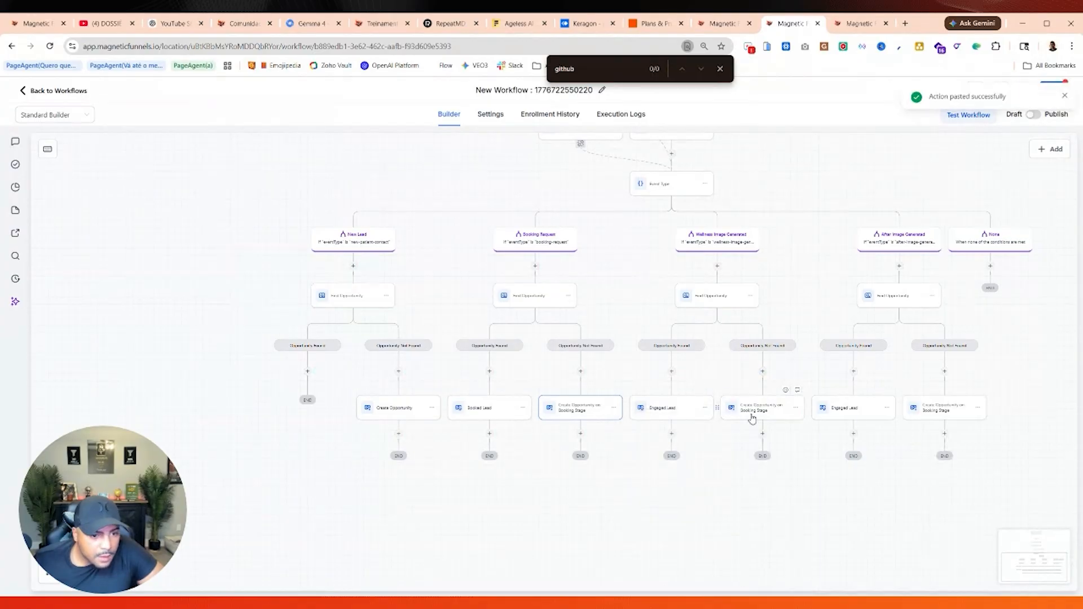
# Step: Rename the two pasted Create Opportunity actions to Create Opportunity on Engaged Stage, and save the workflow
pyautogui.click(752, 418)
pyautogui.moveTo(904, 224); pyautogui.dragTo(1040, 213)
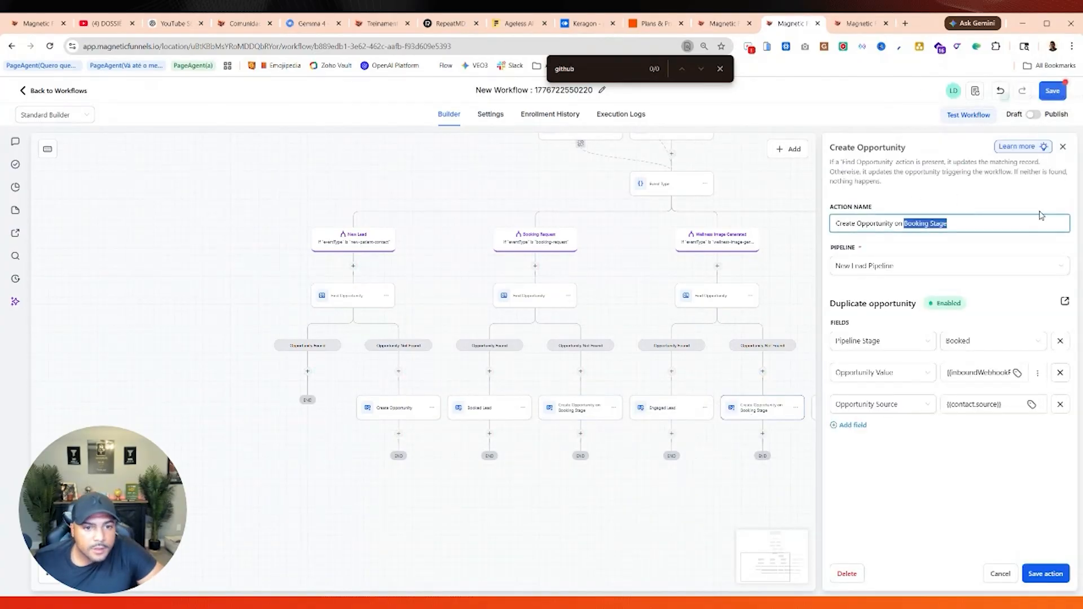
pyautogui.write('B')
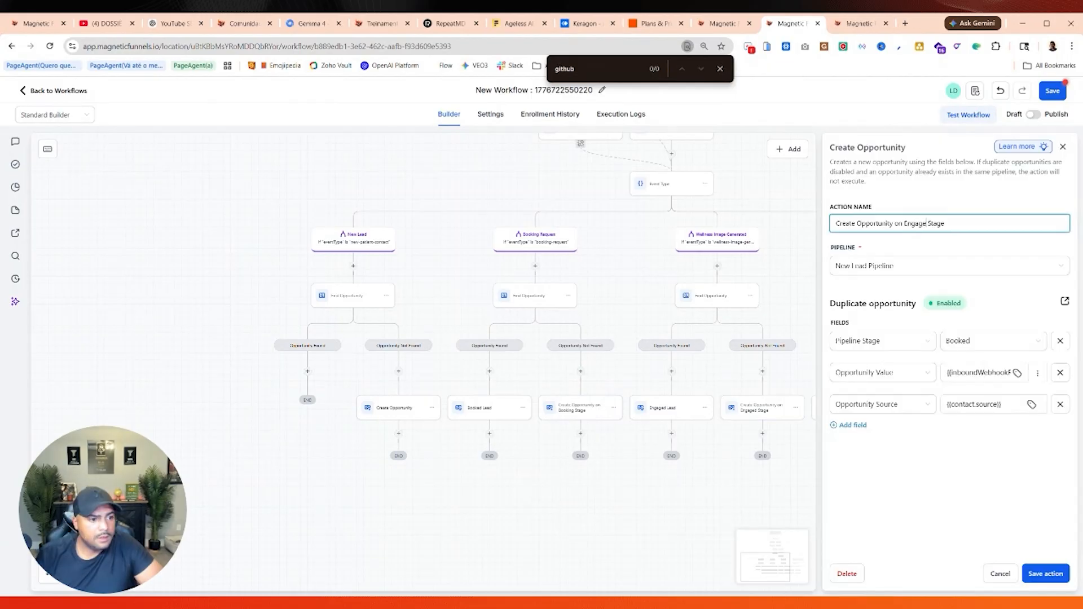
pyautogui.moveTo(787, 243); pyautogui.dragTo(781, 242)
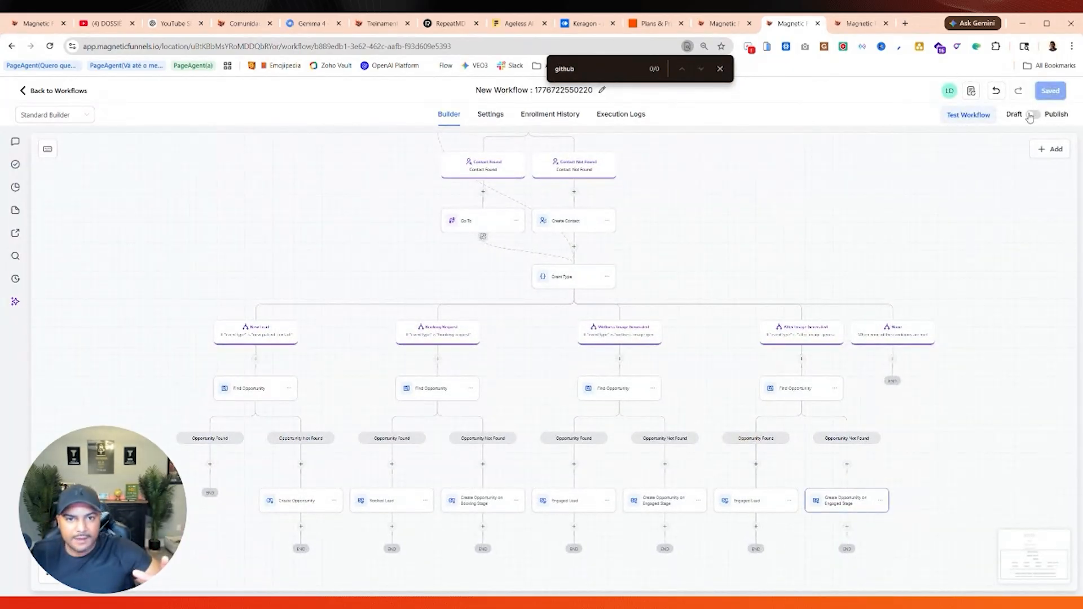
# Step: Rename the workflow to Integration with Repeat MD Events, save it and publish it
pyautogui.click(497, 93)
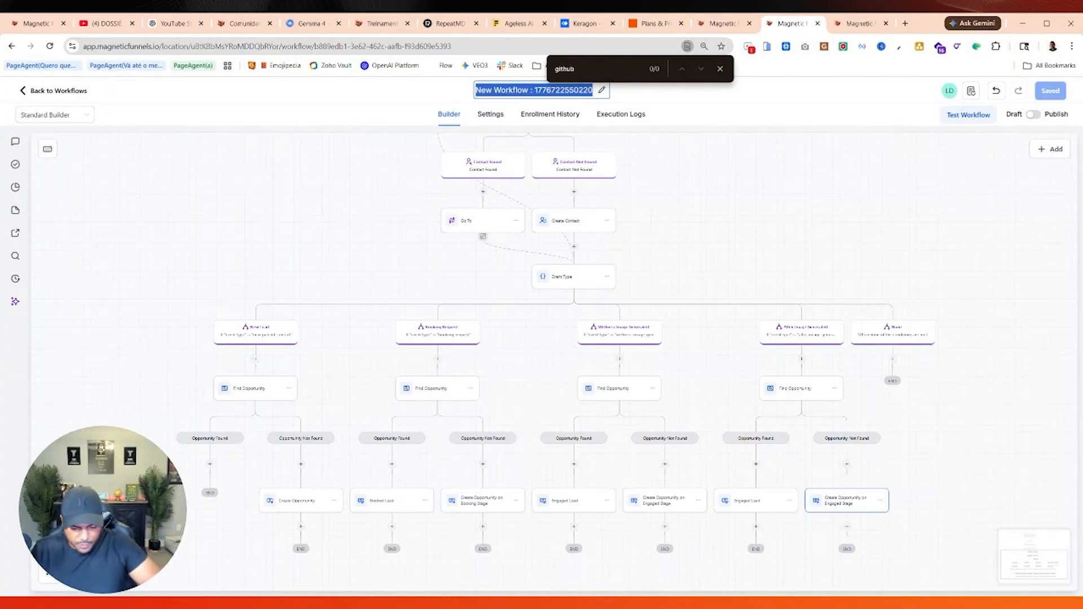
pyautogui.press('BackSpace')
pyautogui.write('Integration wit')
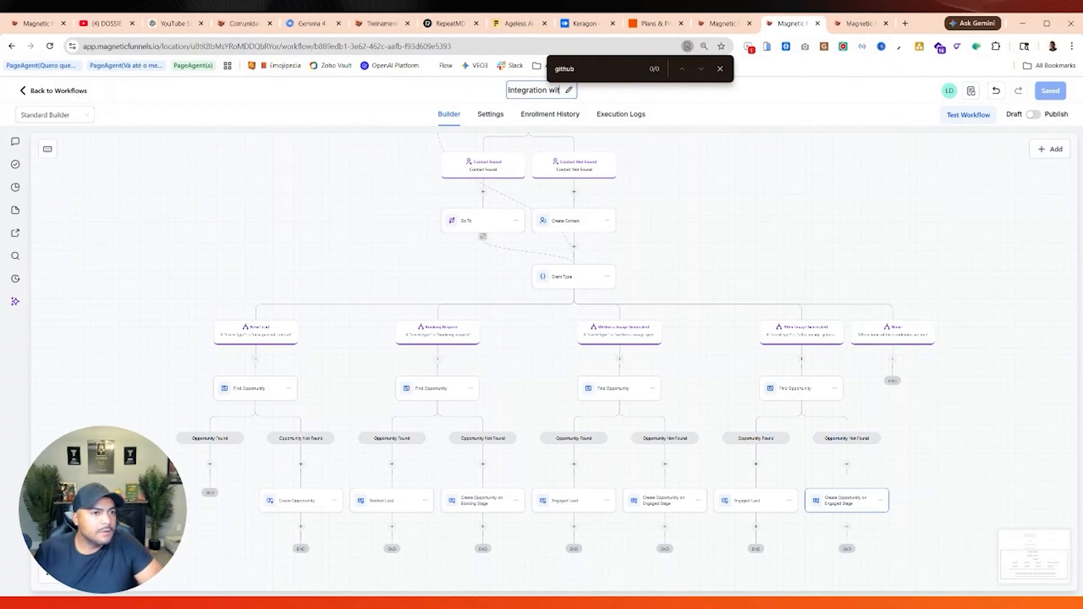
pyautogui.write('h Repeat MD Events')
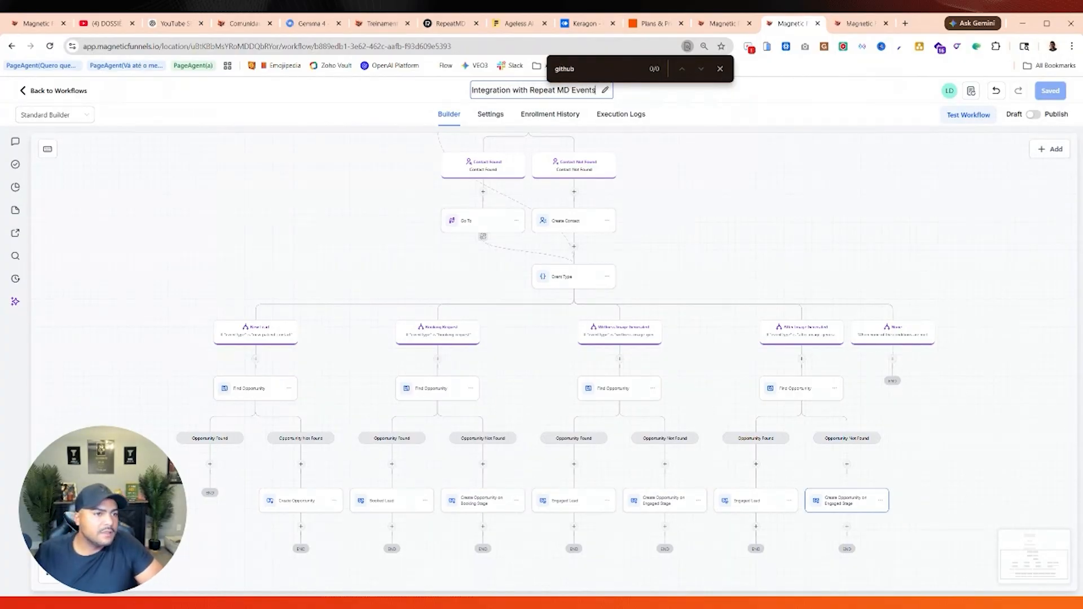
pyautogui.moveTo(768, 285); pyautogui.dragTo(777, 285)
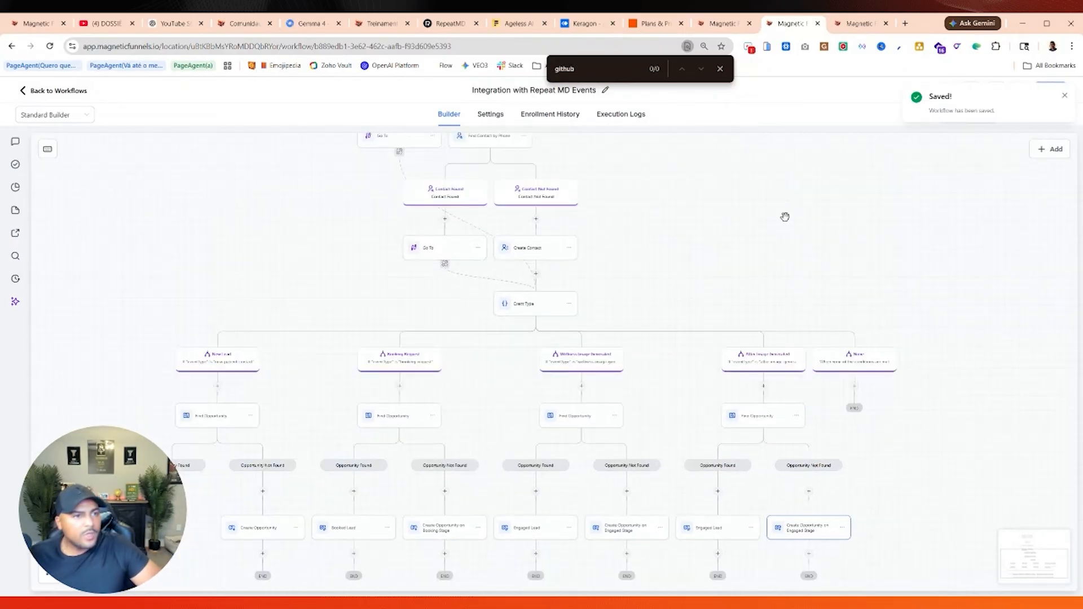
# Step: Switch to RepeatMD and send a test payload from the Integration with HighLevel outbound webhook
pyautogui.click(440, 25)
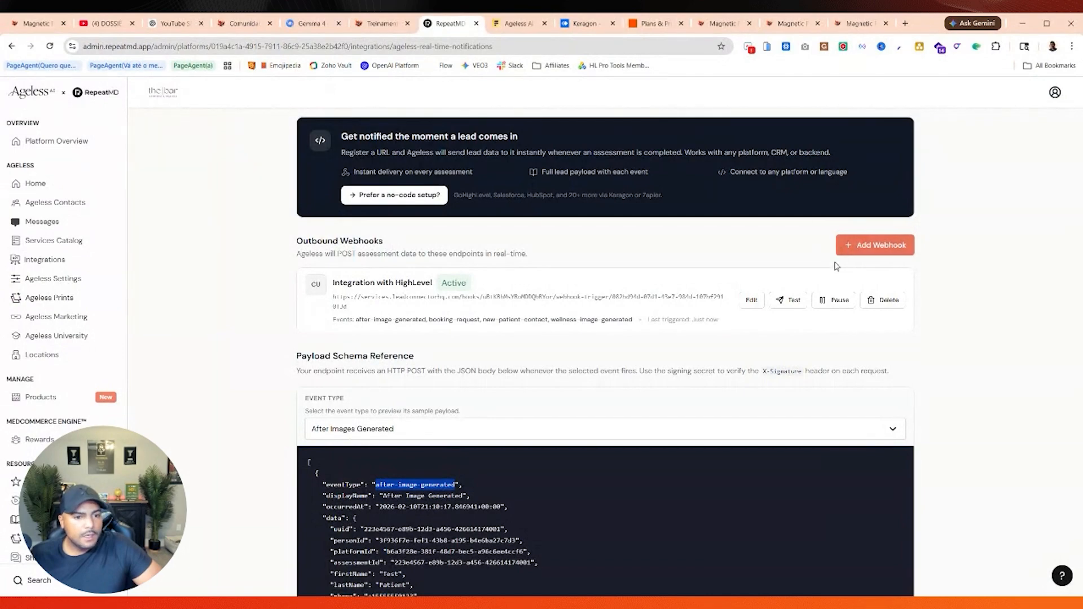
pyautogui.click(791, 301)
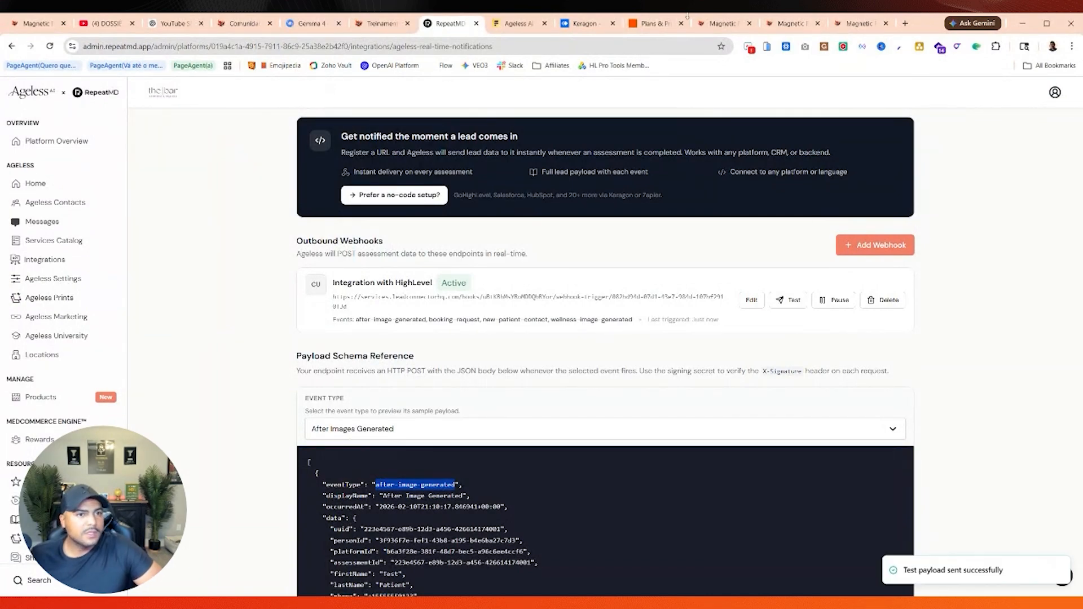
# Step: Return to the HighLevel workflow and check its refreshed execution logs for the test events
pyautogui.click(781, 25)
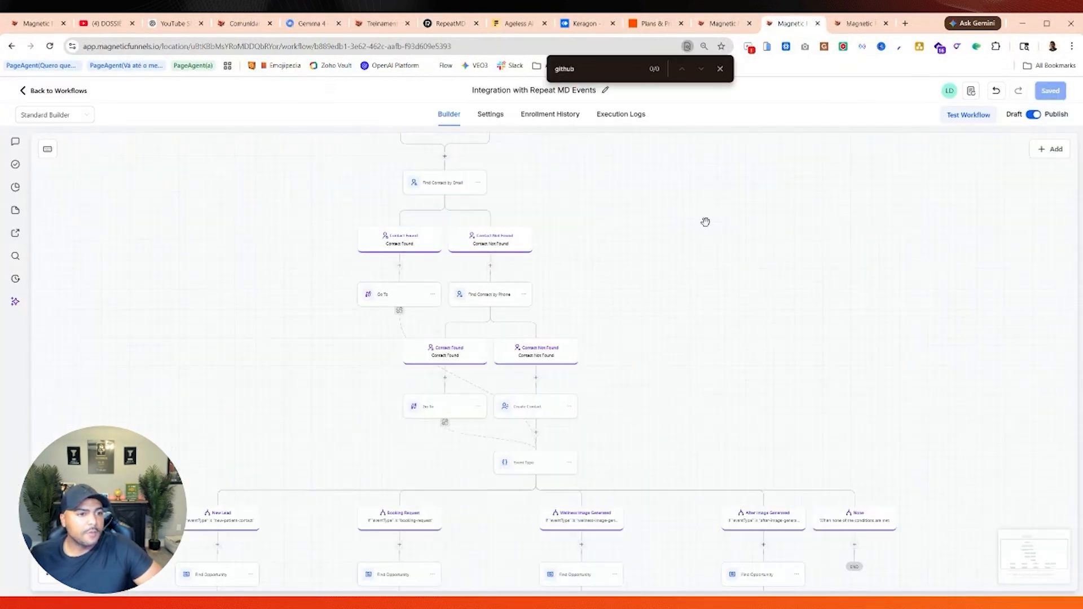
pyautogui.click(635, 115)
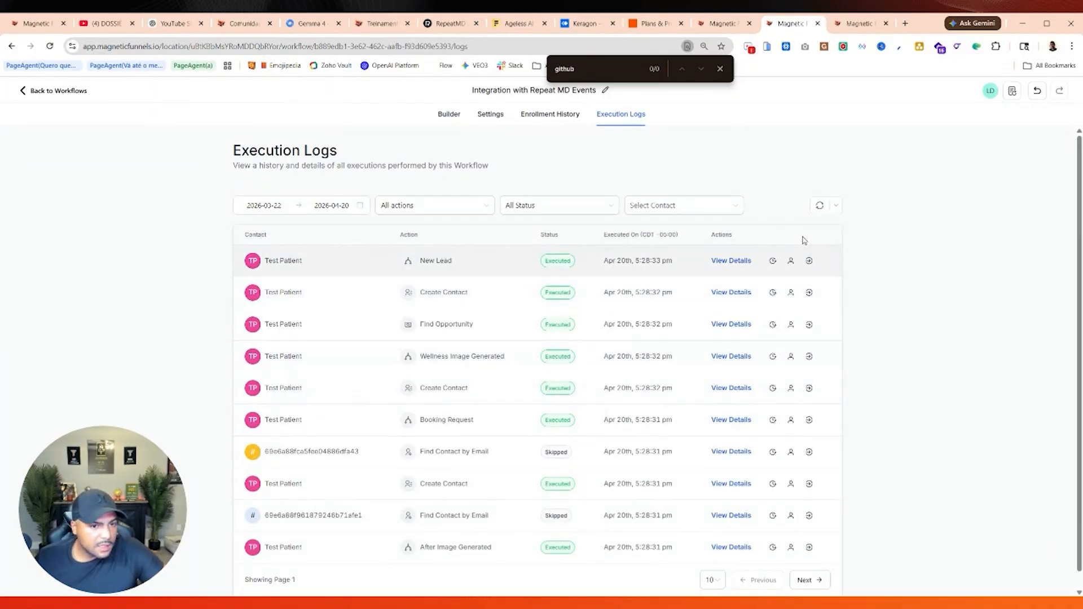
pyautogui.click(820, 206)
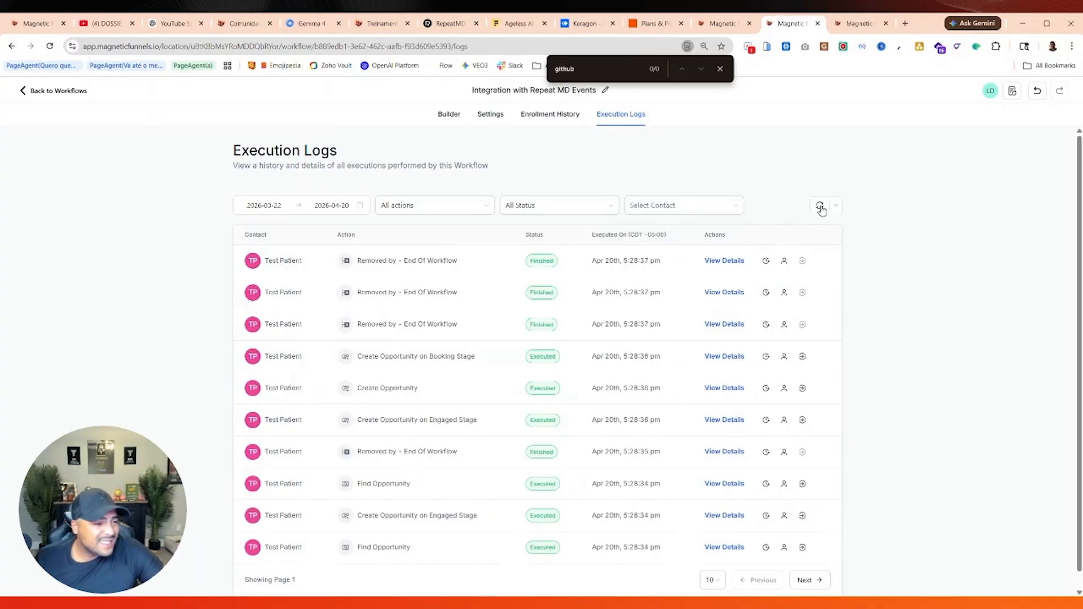
pyautogui.click(818, 208)
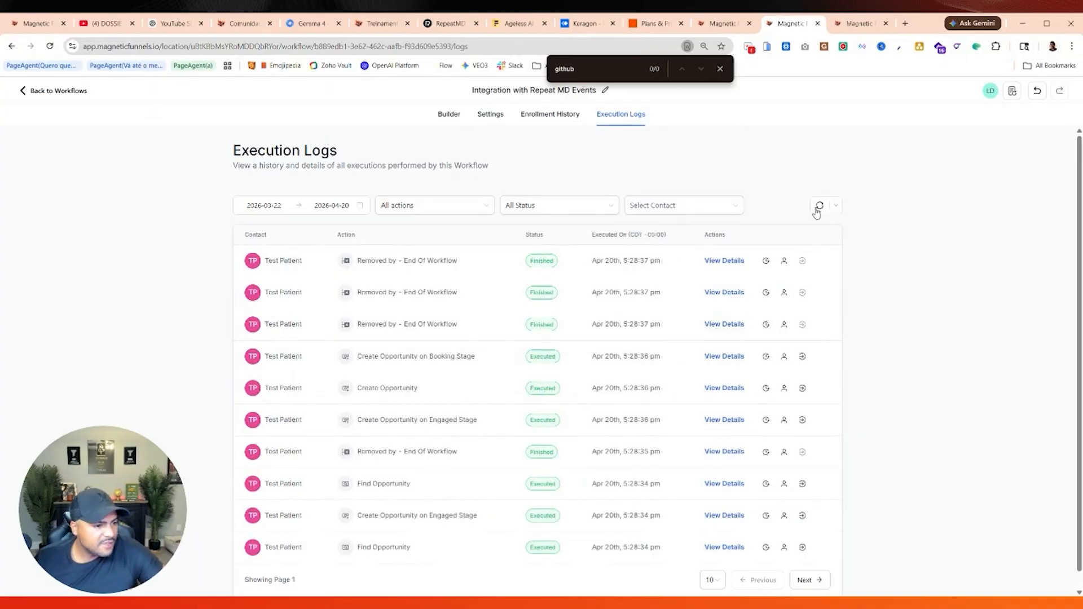
# Step: Inspect the test contact from the execution logs, then check the contacts list and the New Lead Pipeline opportunities
pyautogui.click(283, 261)
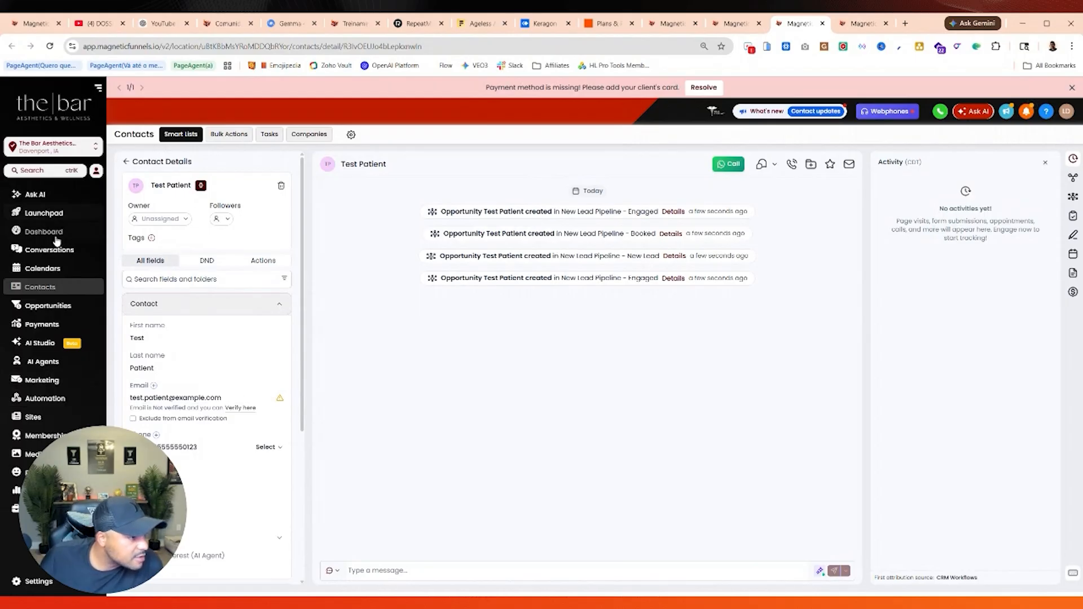
pyautogui.click(127, 163)
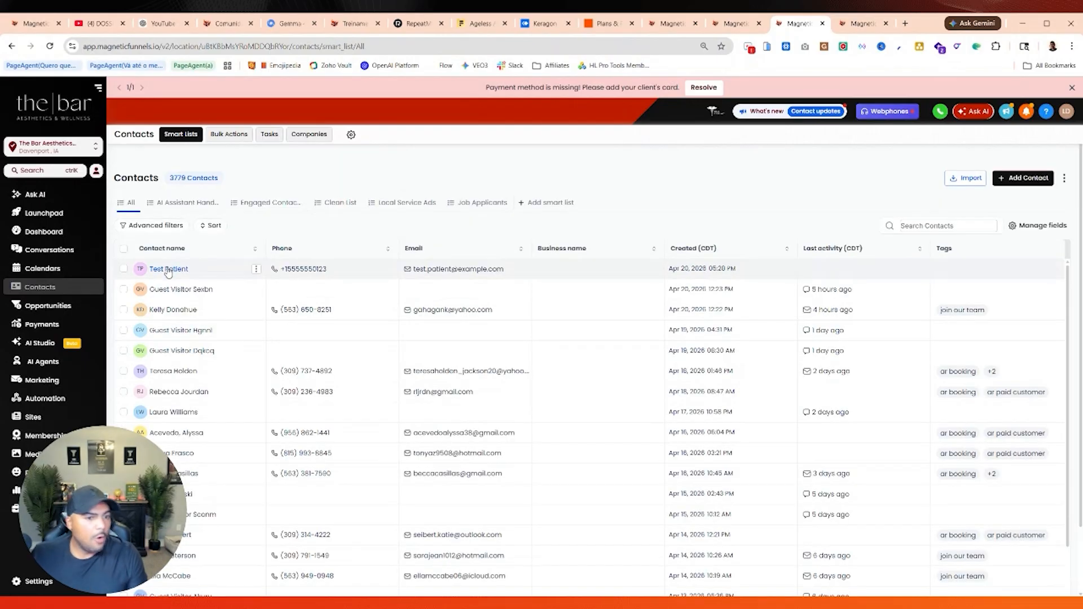
pyautogui.click(48, 306)
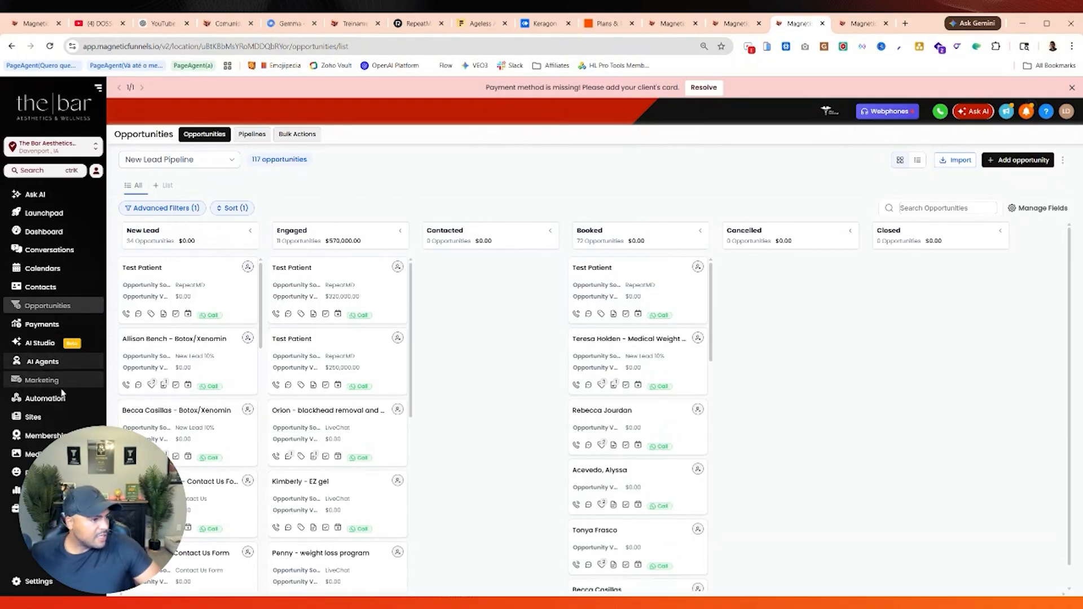
# Step: Reopen the Integration with Repeat MD Events workflow from the RepeadMD Integration automation folder
pyautogui.click(45, 399)
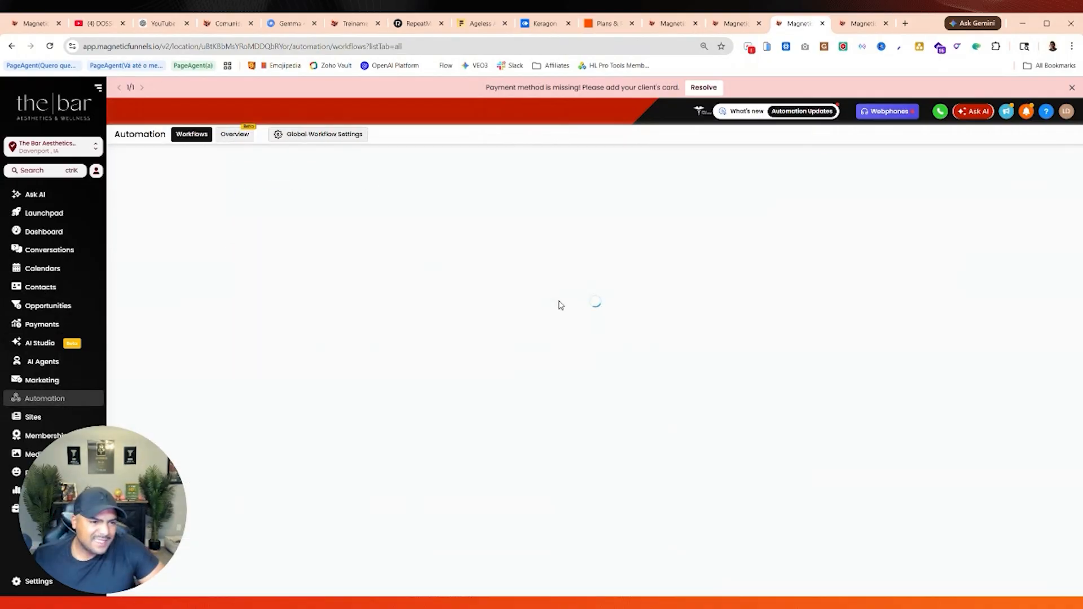
pyautogui.scroll(-3, 350, 390)
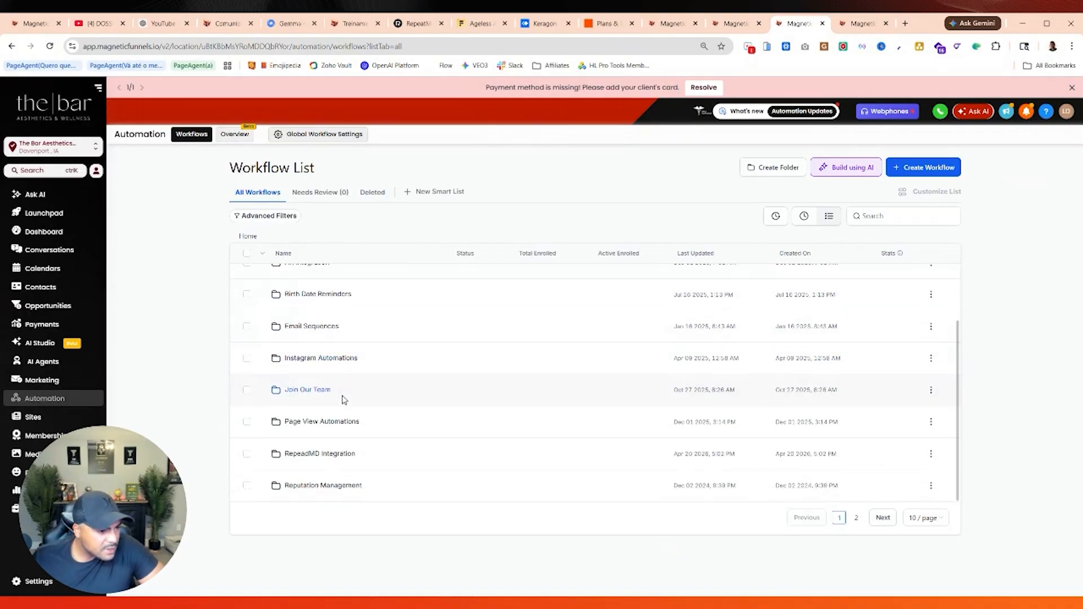
pyautogui.click(337, 455)
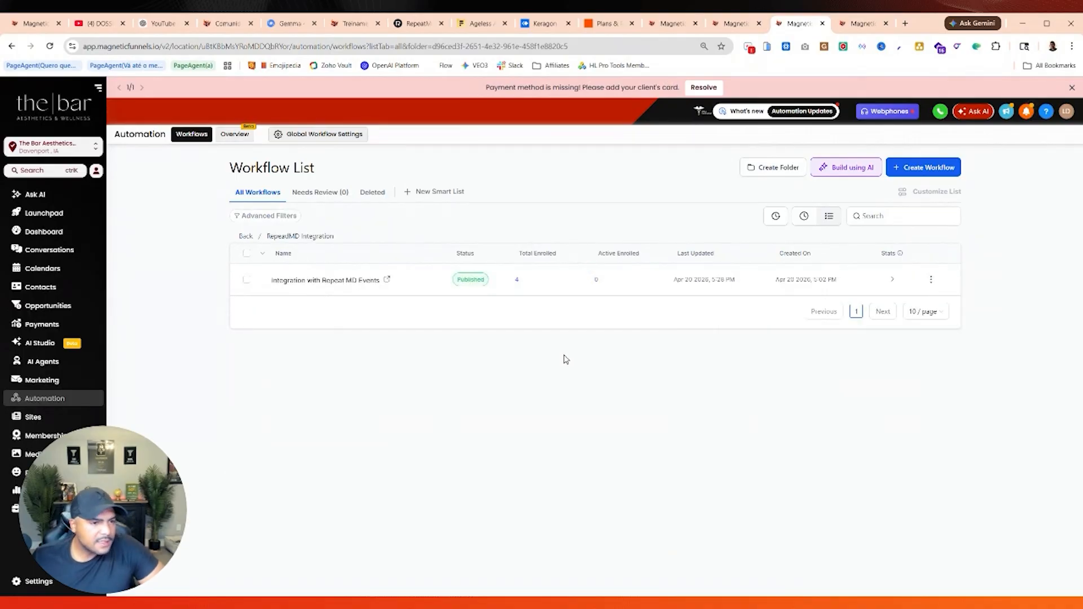
pyautogui.click(357, 280)
# Step: Examine the Inbound Webhook trigger's mapping reference without saving changes, and review the Event Type branches with their opportunity actions
pyautogui.click(765, 460)
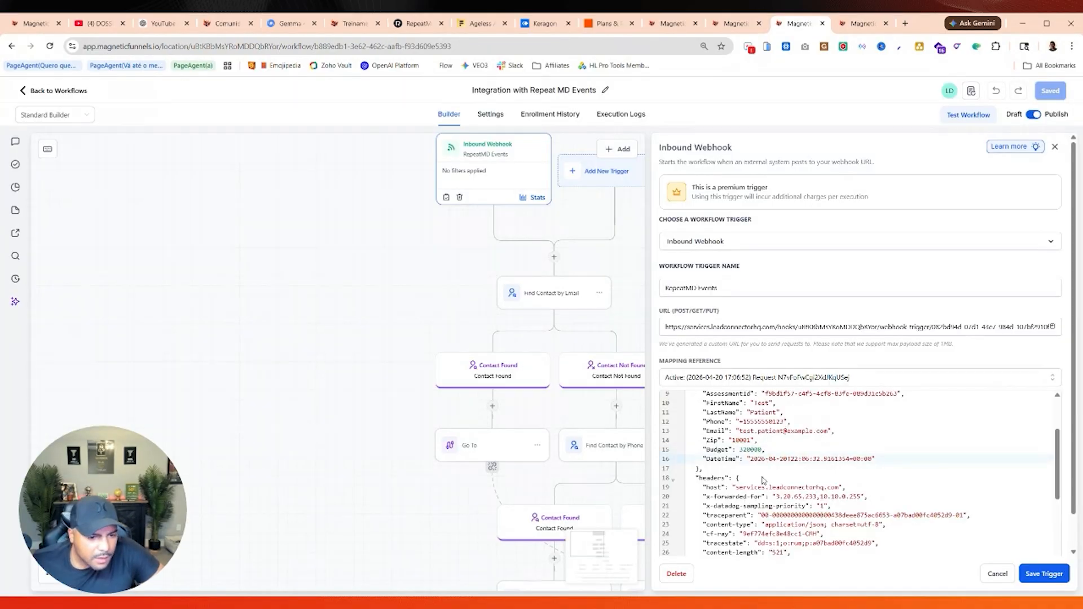
pyautogui.scroll(1, 764, 481)
pyautogui.scroll(1, 790, 446)
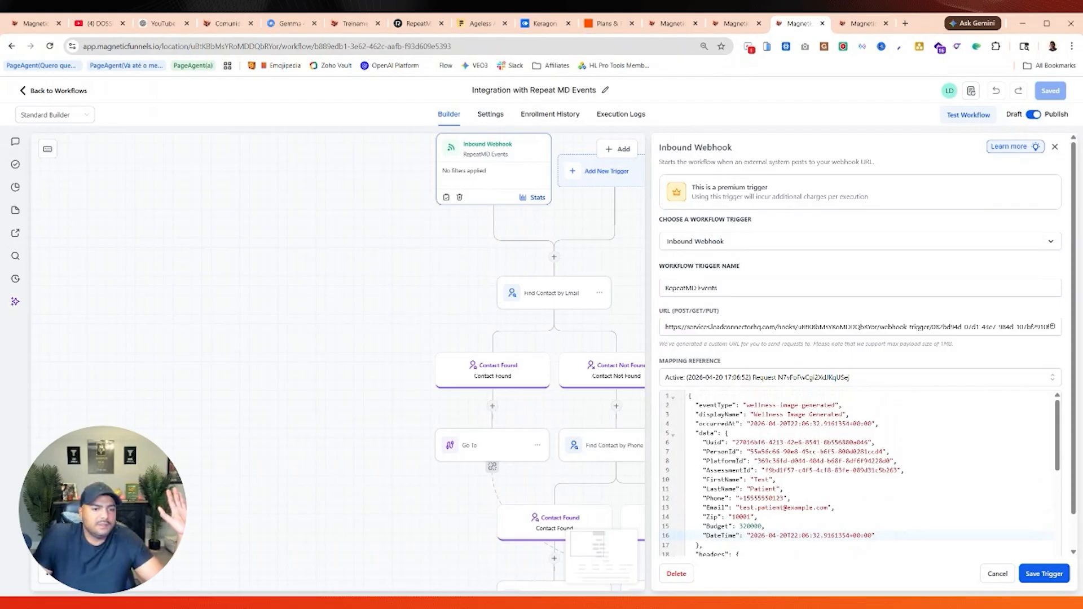
pyautogui.click(996, 573)
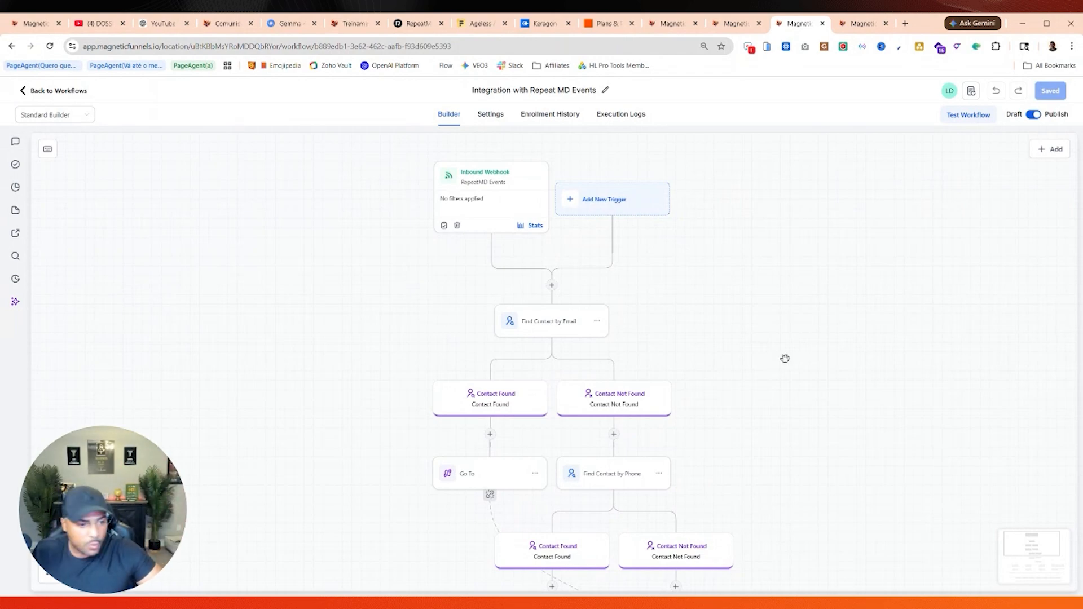
pyautogui.scroll(-6, 783, 357)
pyautogui.moveTo(876, 204); pyautogui.dragTo(850, 179)
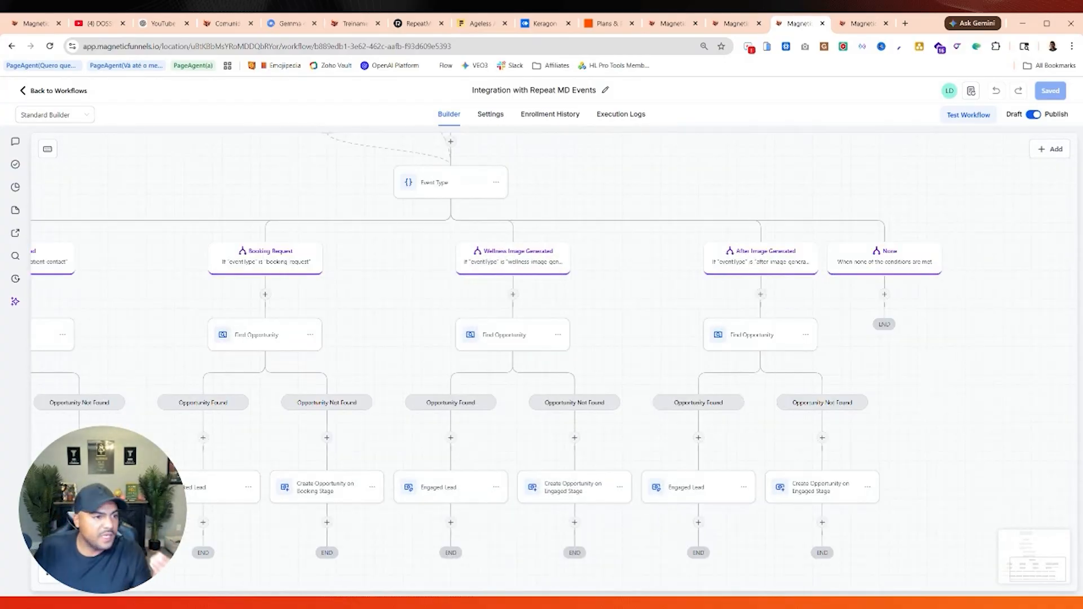
pyautogui.moveTo(940, 390); pyautogui.dragTo(1034, 410)
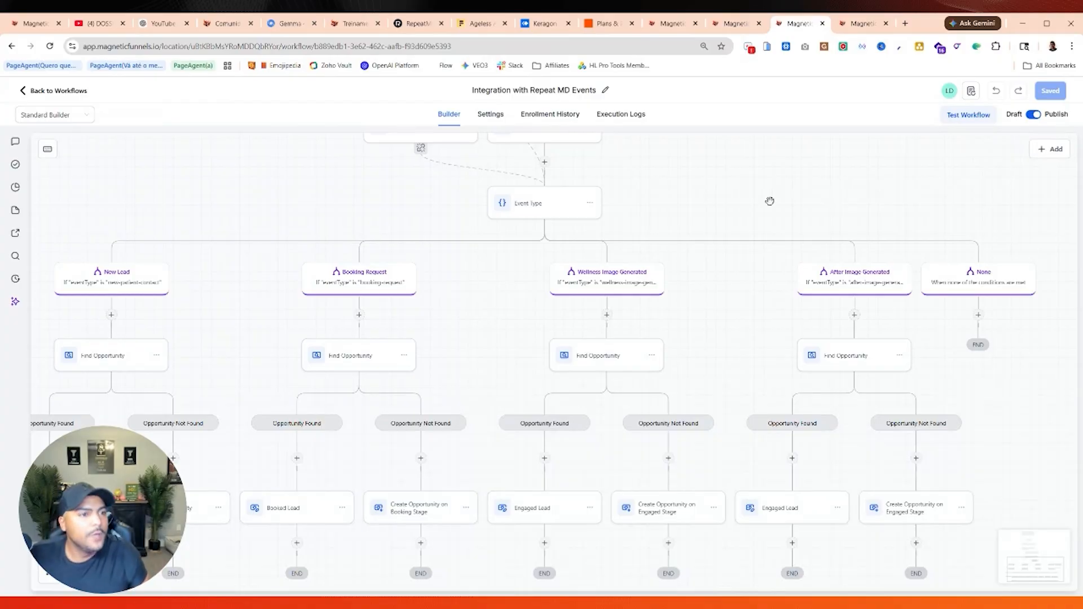
pyautogui.scroll(-5, 771, 202)
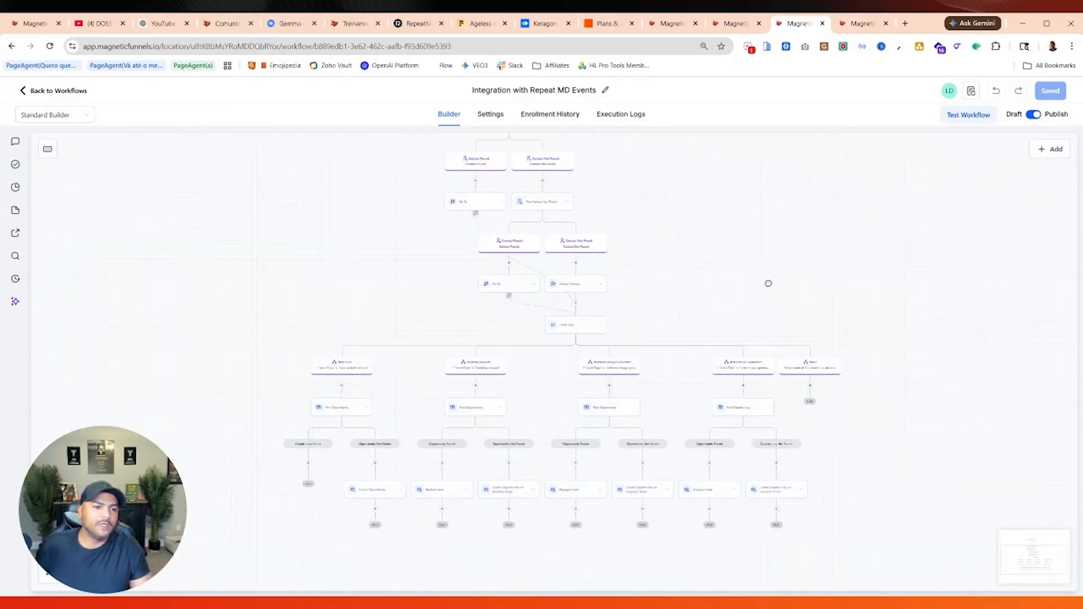
pyautogui.moveTo(768, 283); pyautogui.dragTo(785, 297)
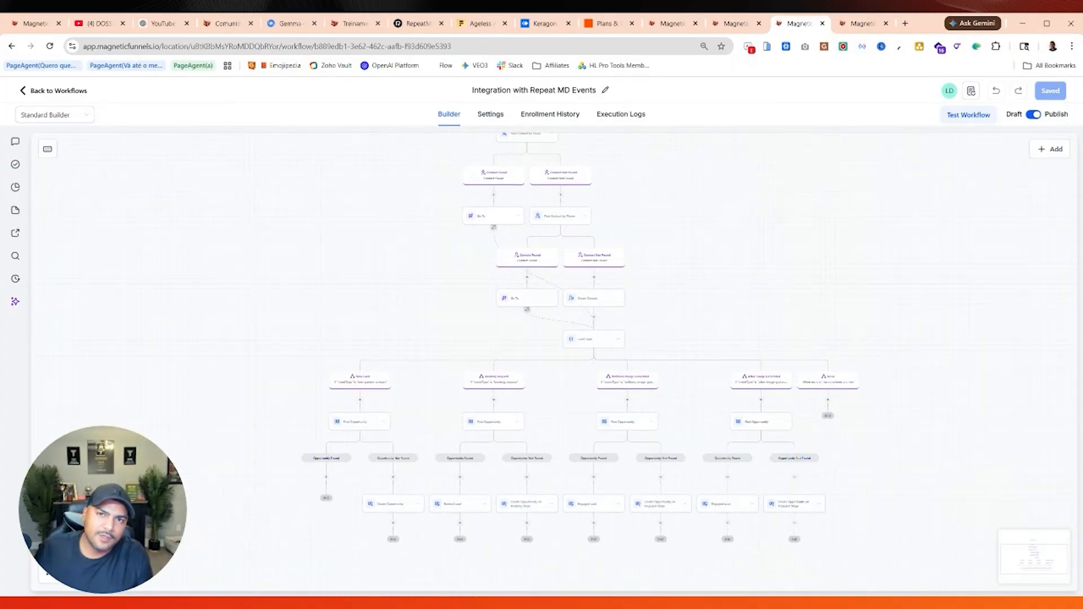